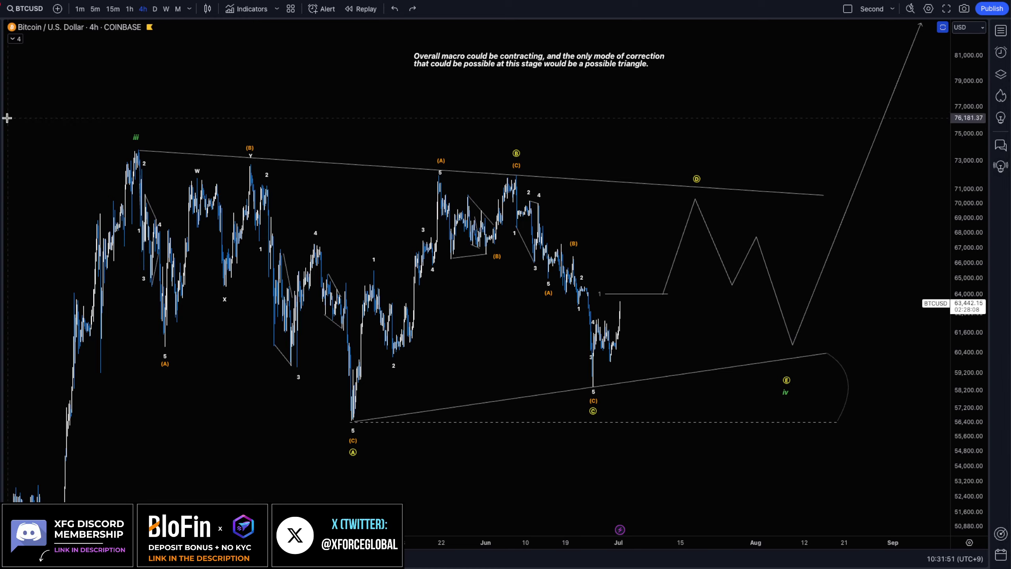
# Circle the wave iii peak freehand and mark the projected E low, and undo both strokes
pyautogui.moveTo(171, 113)
pyautogui.mouseDown()
pyautogui.moveTo(101, 133)
pyautogui.moveTo(190, 150)
pyautogui.mouseUp()
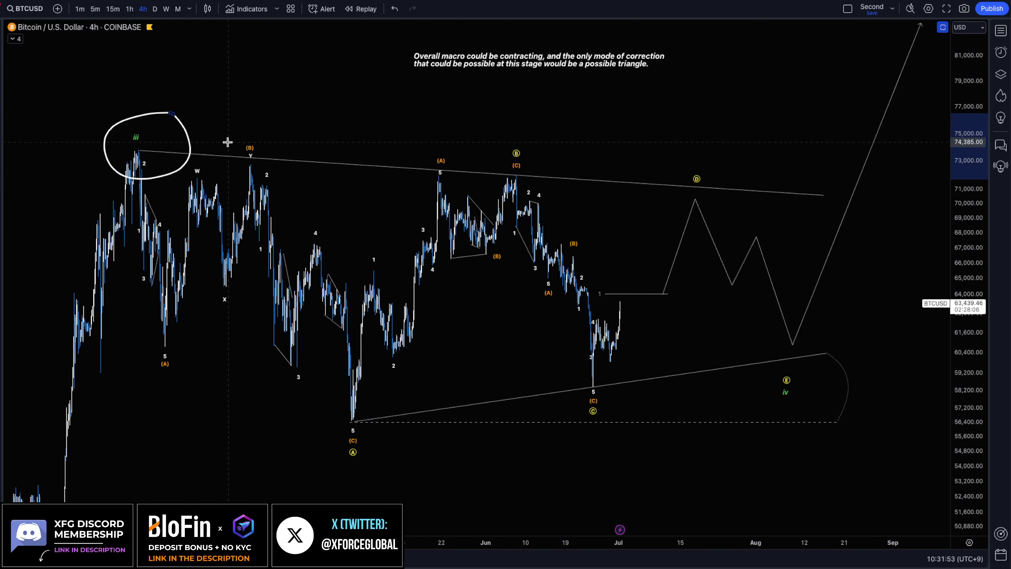
pyautogui.moveTo(777, 353); pyautogui.dragTo(806, 351)
pyautogui.hotkey('ctrl', 'z')
pyautogui.hotkey('ctrl', 'z')
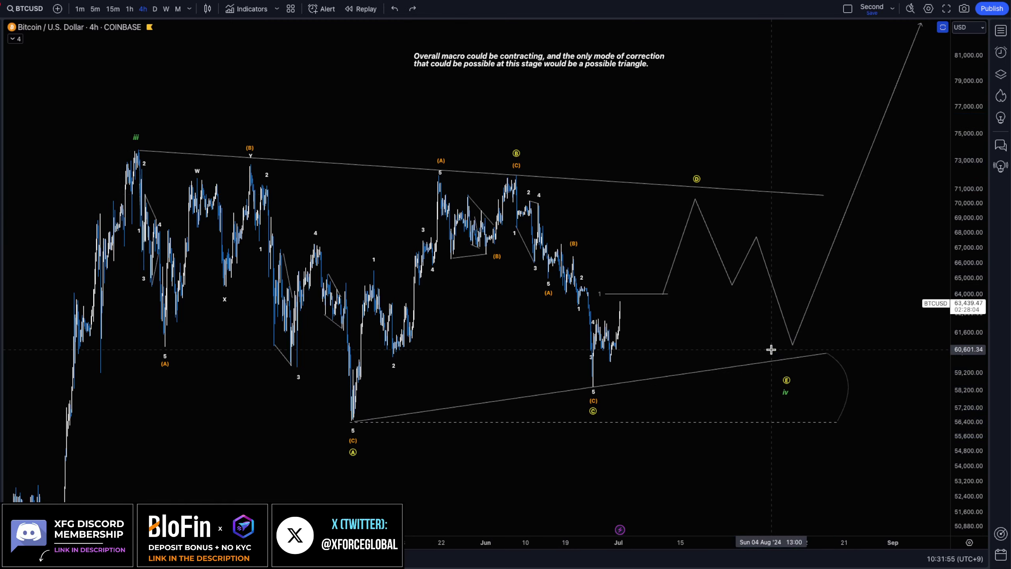
# Trace the triangle from the wave iii peak to the projected E low, sketch the latest rise after the C low, and undo the strokes
pyautogui.scroll(-2, 777, 347)
pyautogui.hscroll(3, 757, 347)
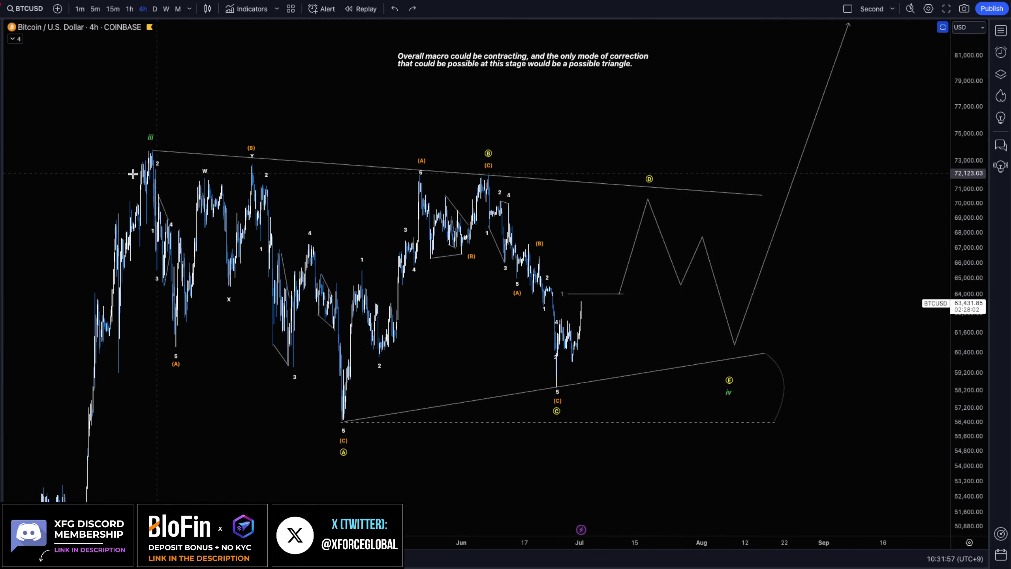
pyautogui.moveTo(137, 142)
pyautogui.mouseDown()
pyautogui.moveTo(249, 320)
pyautogui.moveTo(486, 186)
pyautogui.moveTo(623, 203)
pyautogui.moveTo(729, 354)
pyautogui.mouseUp()
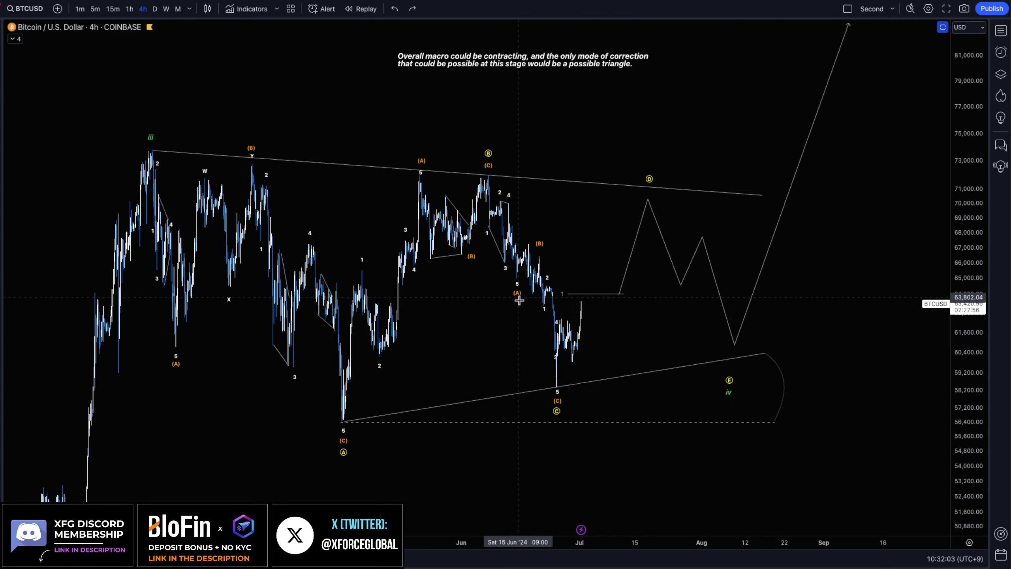
pyautogui.moveTo(570, 359); pyautogui.dragTo(590, 298)
pyautogui.hotkey('ctrl', 'z')
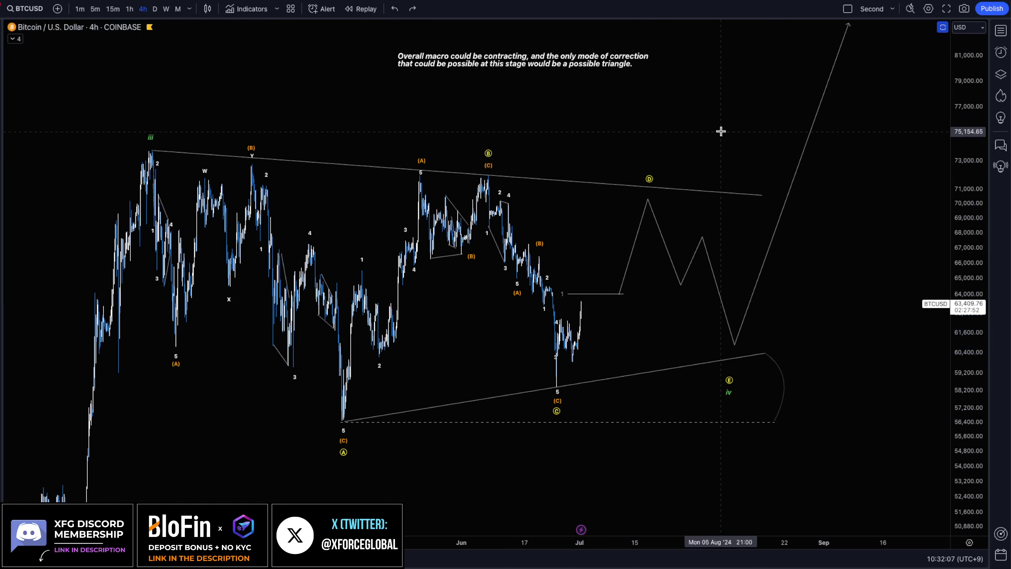
# Sketch a rising freehand curve along the triangle's lower trendline from below the A low, and undo it
pyautogui.moveTo(734, 125); pyautogui.dragTo(757, 152)
pyautogui.scroll(2, 724, 159)
pyautogui.scroll(-2, 757, 145)
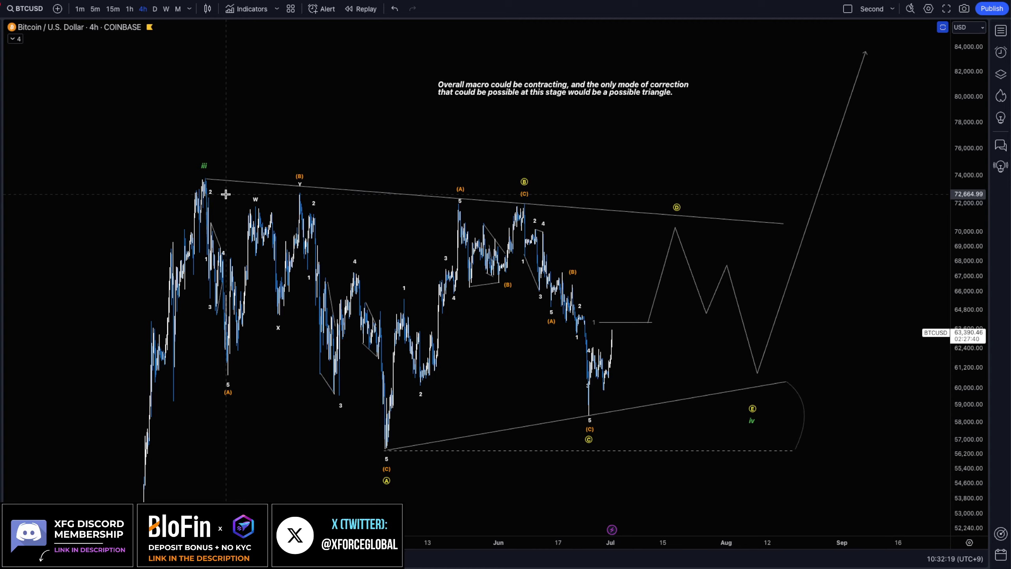
pyautogui.moveTo(340, 481); pyautogui.dragTo(959, 352)
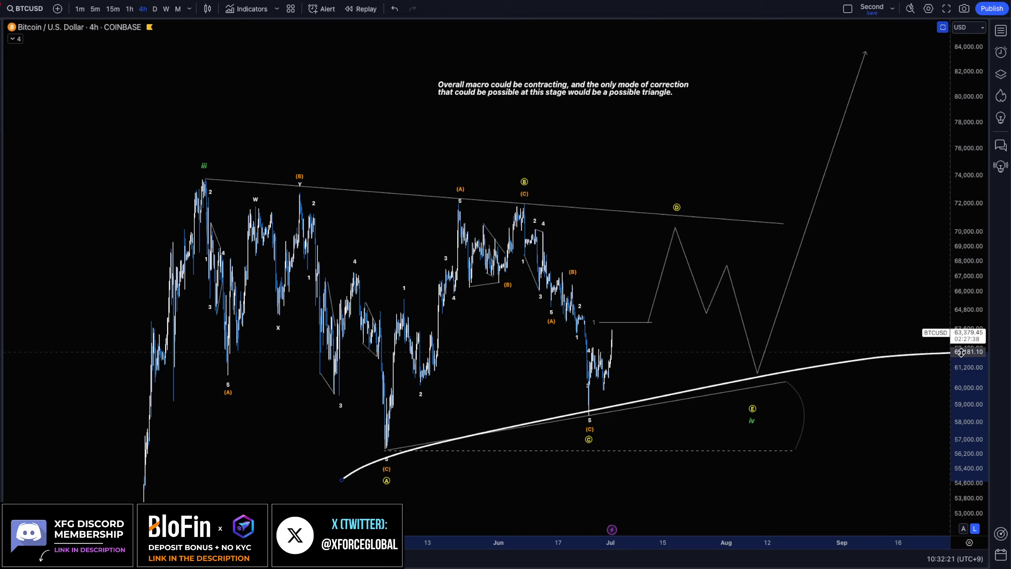
pyautogui.hotkey('ctrl', 'z')
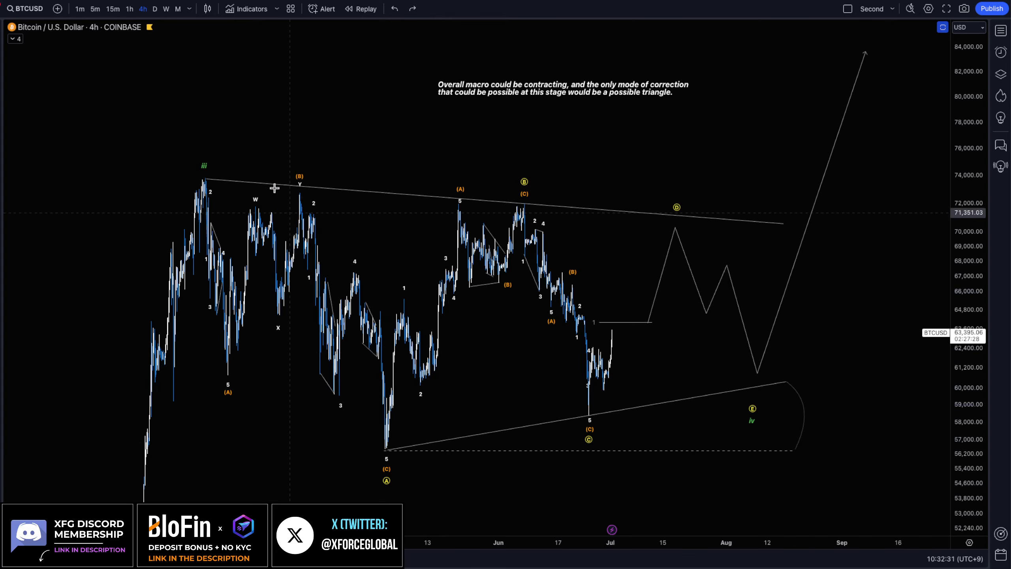
# Mark the wave iii peak, the projected E low and the D label with freehand strokes, and undo them
pyautogui.moveTo(218, 133)
pyautogui.mouseDown()
pyautogui.moveTo(202, 205)
pyautogui.moveTo(224, 134)
pyautogui.mouseUp()
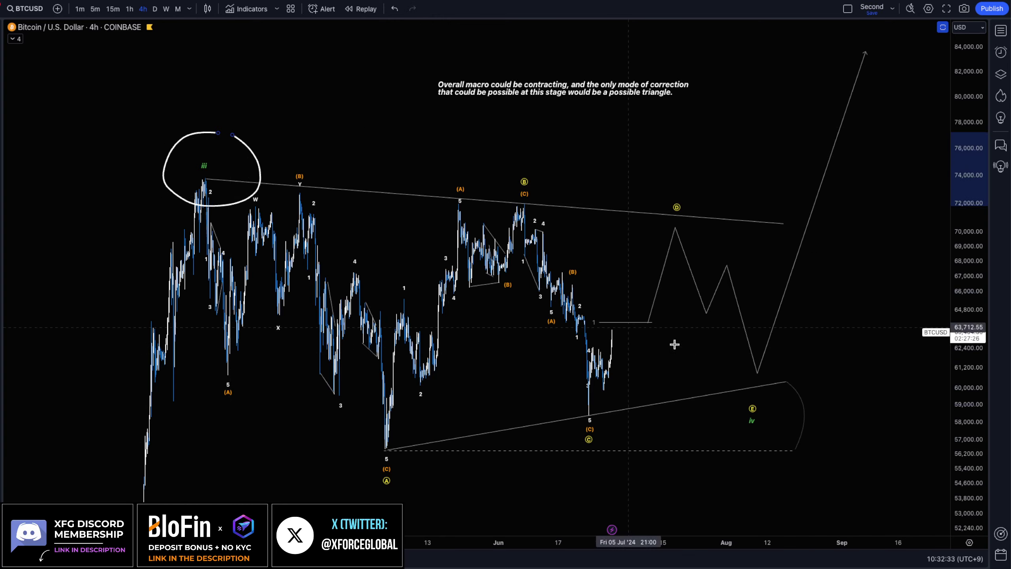
pyautogui.moveTo(778, 376)
pyautogui.mouseDown()
pyautogui.moveTo(786, 458)
pyautogui.moveTo(781, 376)
pyautogui.mouseUp()
pyautogui.hotkey('ctrl', 'z')
pyautogui.hotkey('ctrl', 'z')
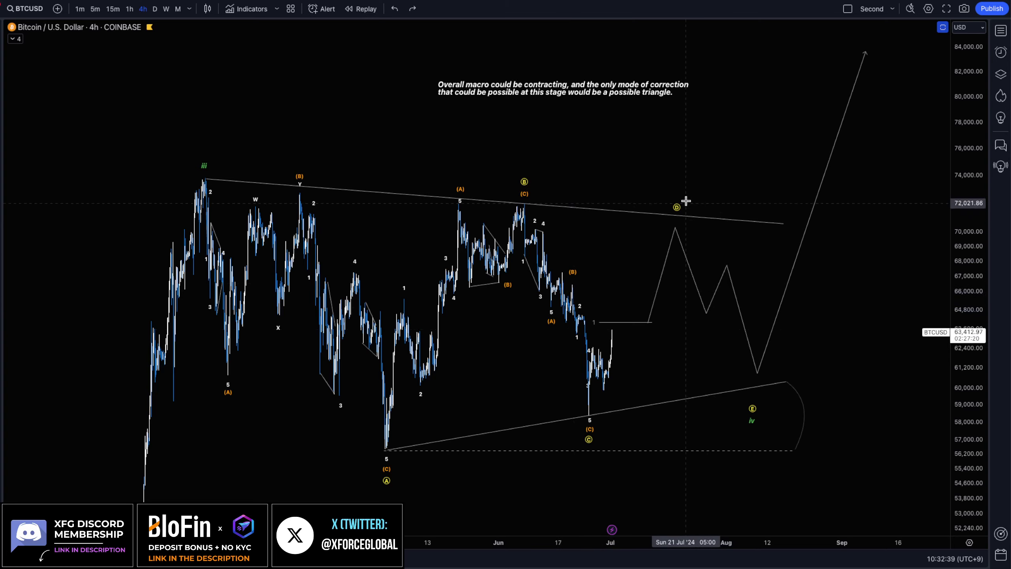
pyautogui.moveTo(685, 192)
pyautogui.mouseDown()
pyautogui.moveTo(655, 201)
pyautogui.moveTo(669, 187)
pyautogui.mouseUp()
pyautogui.hotkey('ctrl', 'z')
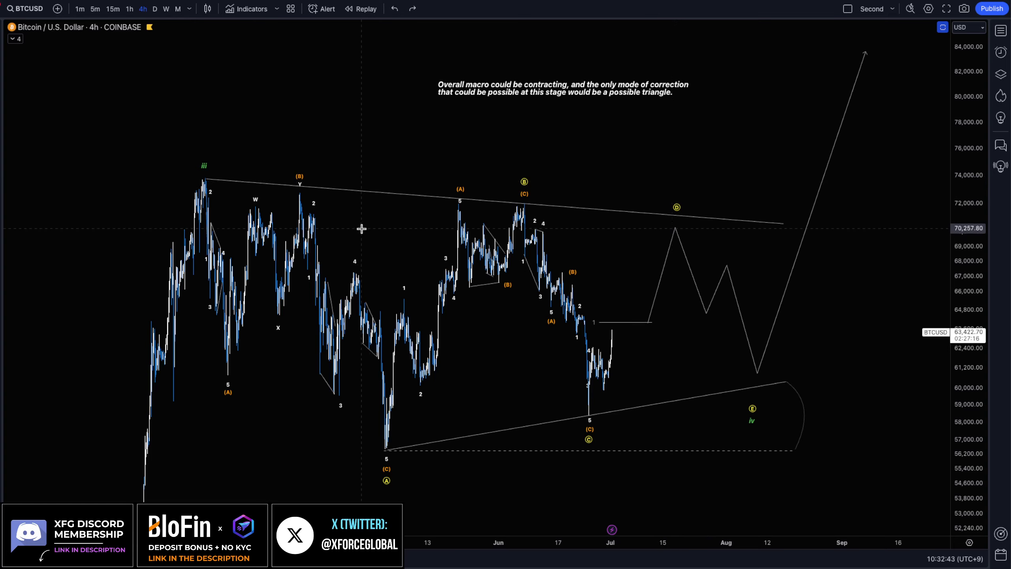
# Bracket the price action up to the A low and up to the B peak with freehand strokes, and undo both
pyautogui.moveTo(384, 194)
pyautogui.mouseDown()
pyautogui.moveTo(381, 438)
pyautogui.moveTo(219, 439)
pyautogui.mouseUp()
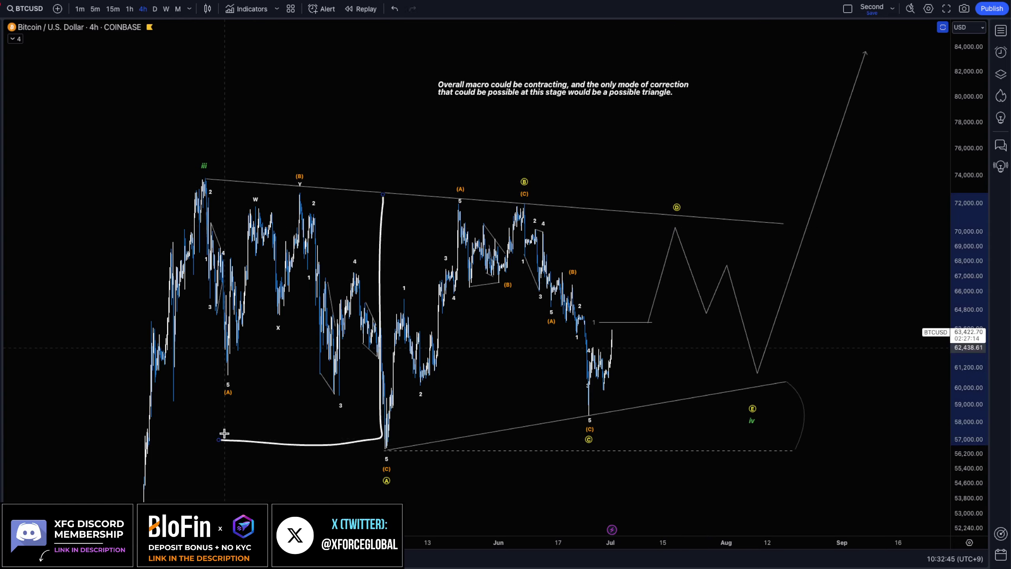
pyautogui.hotkey('ctrl', 'z')
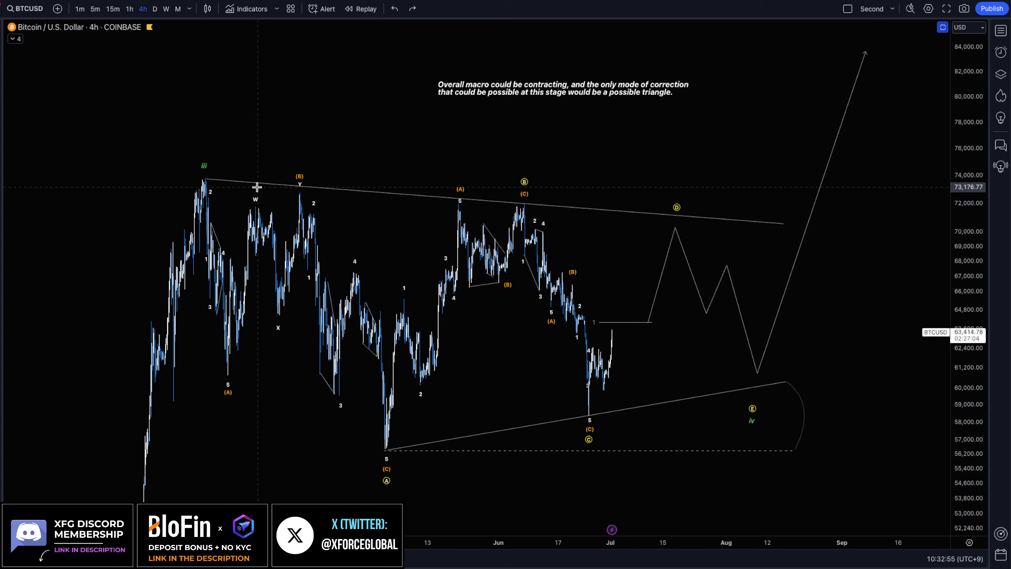
pyautogui.moveTo(527, 169)
pyautogui.mouseDown()
pyautogui.moveTo(522, 418)
pyautogui.moveTo(279, 449)
pyautogui.moveTo(141, 443)
pyautogui.mouseUp()
pyautogui.hotkey('ctrl', 'z')
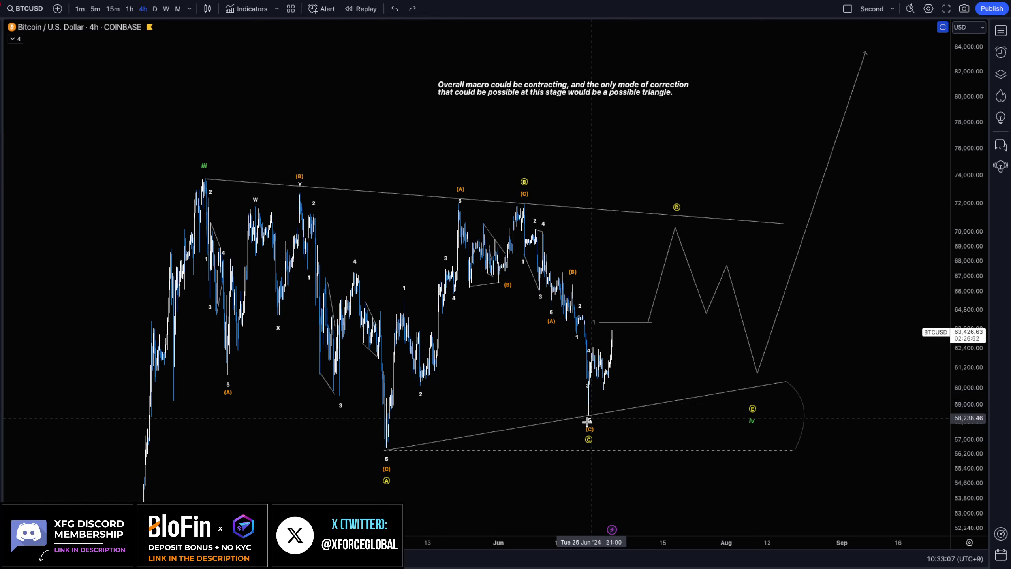
# Sketch a rising stroke from the C low toward the D target, mark the B peak, and undo both strokes
pyautogui.moveTo(589, 418); pyautogui.dragTo(668, 238)
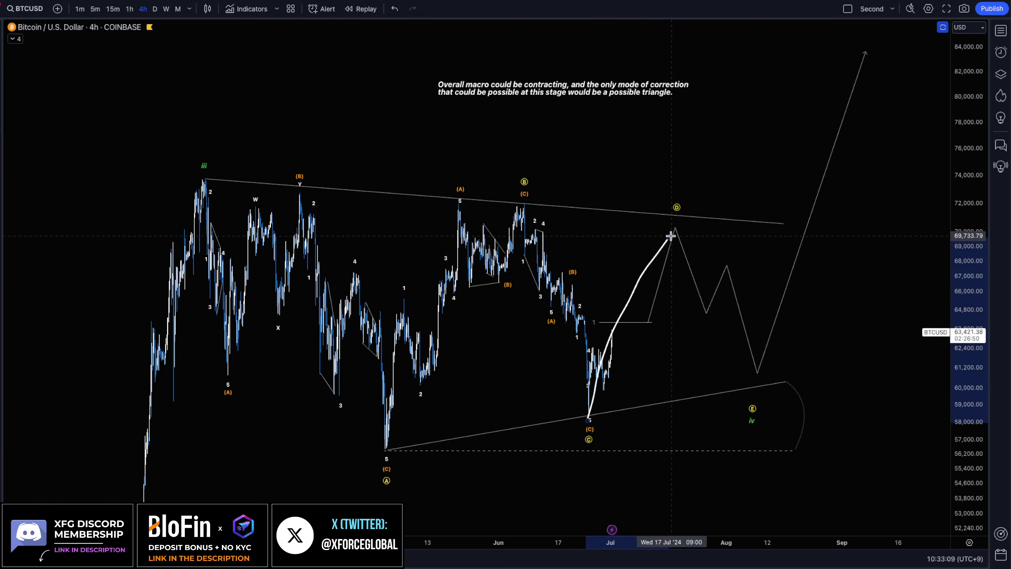
pyautogui.hotkey('ctrl', 'z')
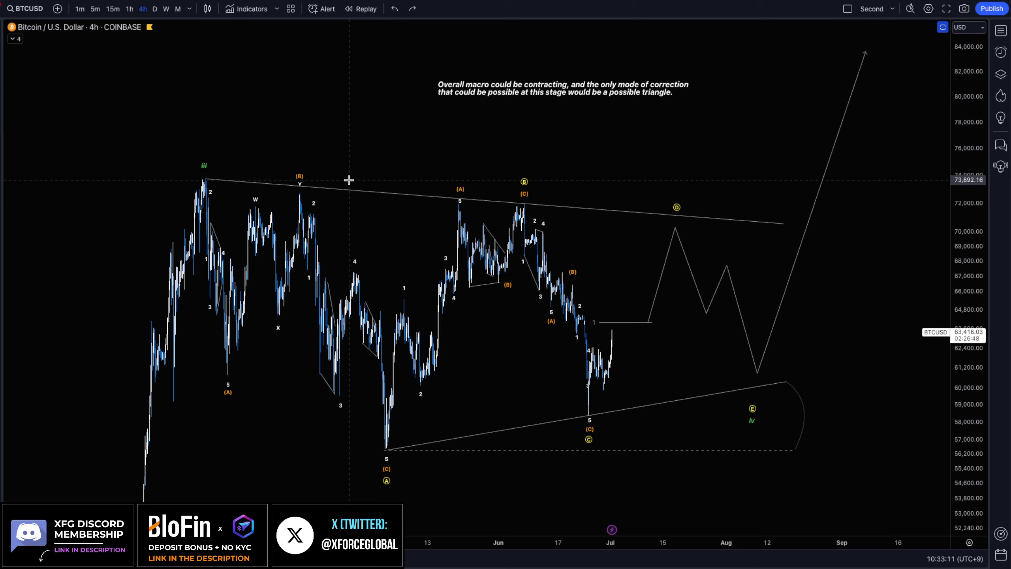
pyautogui.moveTo(522, 159)
pyautogui.mouseDown()
pyautogui.moveTo(327, 151)
pyautogui.moveTo(227, 428)
pyautogui.moveTo(485, 448)
pyautogui.moveTo(504, 176)
pyautogui.mouseUp()
pyautogui.hotkey('ctrl', 'z')
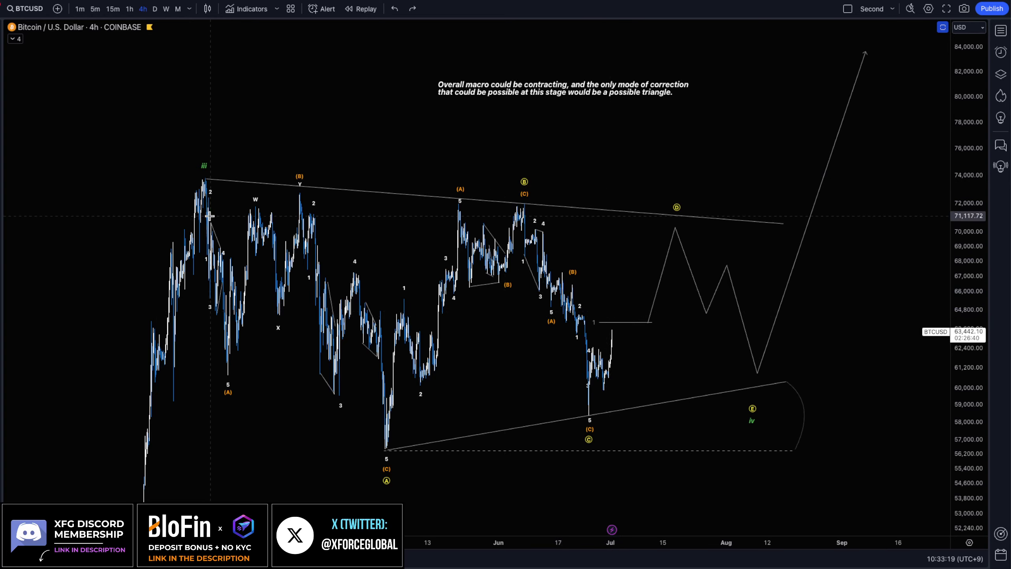
# Sketch the decline from wave iii to the A low with converging strokes around sub-waves 3 and 4, and remove the strokes
pyautogui.moveTo(207, 217)
pyautogui.mouseDown()
pyautogui.moveTo(205, 183)
pyautogui.moveTo(236, 371)
pyautogui.moveTo(295, 195)
pyautogui.moveTo(382, 457)
pyautogui.mouseUp()
pyautogui.press('Delete')
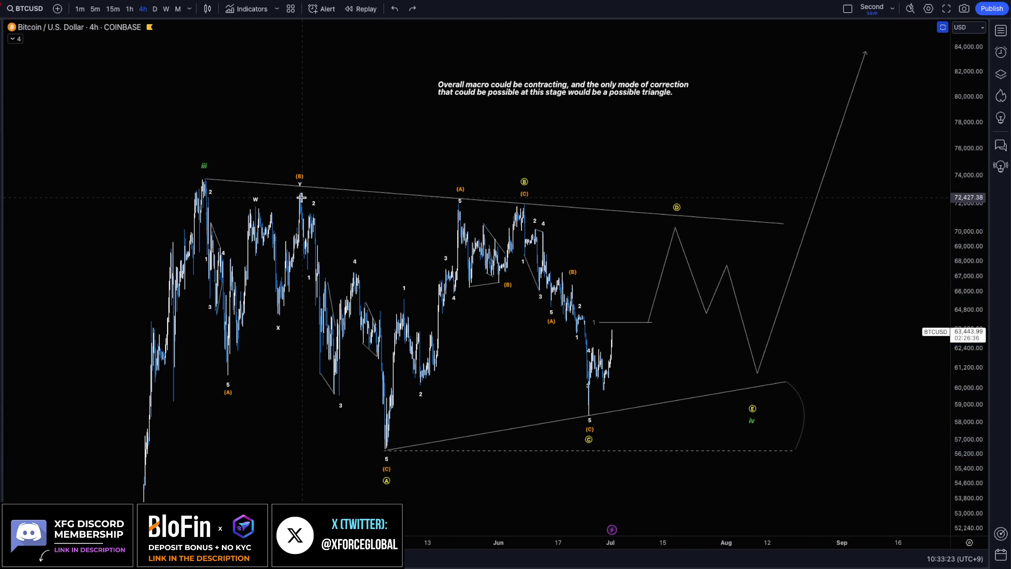
pyautogui.moveTo(303, 199); pyautogui.dragTo(370, 294)
pyautogui.moveTo(338, 395); pyautogui.dragTo(366, 350)
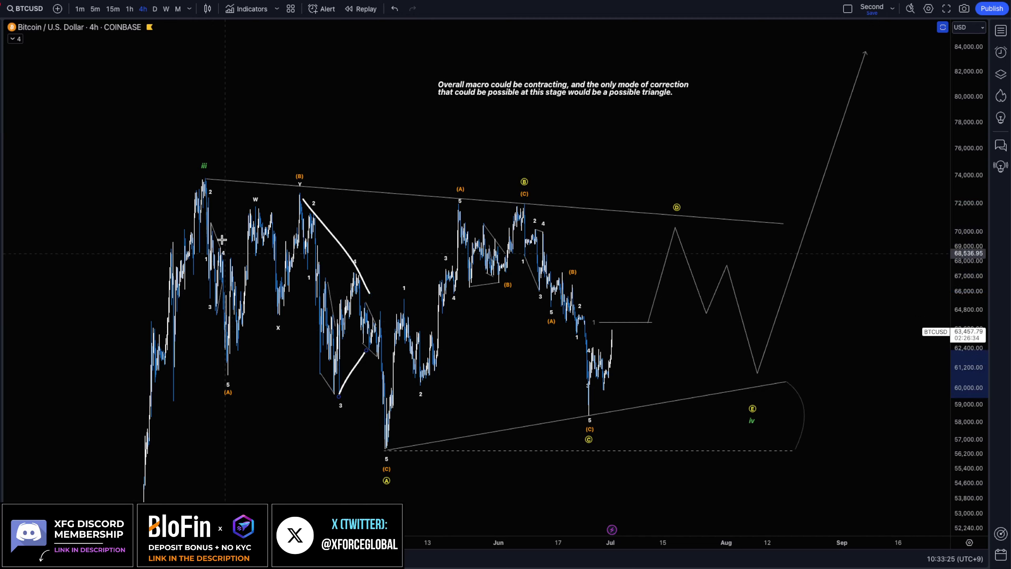
pyautogui.moveTo(210, 207)
pyautogui.mouseDown()
pyautogui.moveTo(240, 353)
pyautogui.moveTo(385, 471)
pyautogui.mouseUp()
pyautogui.hotkey('ctrl', 'z')
pyautogui.hotkey('ctrl', 'z')
pyautogui.hotkey('ctrl', 'z')
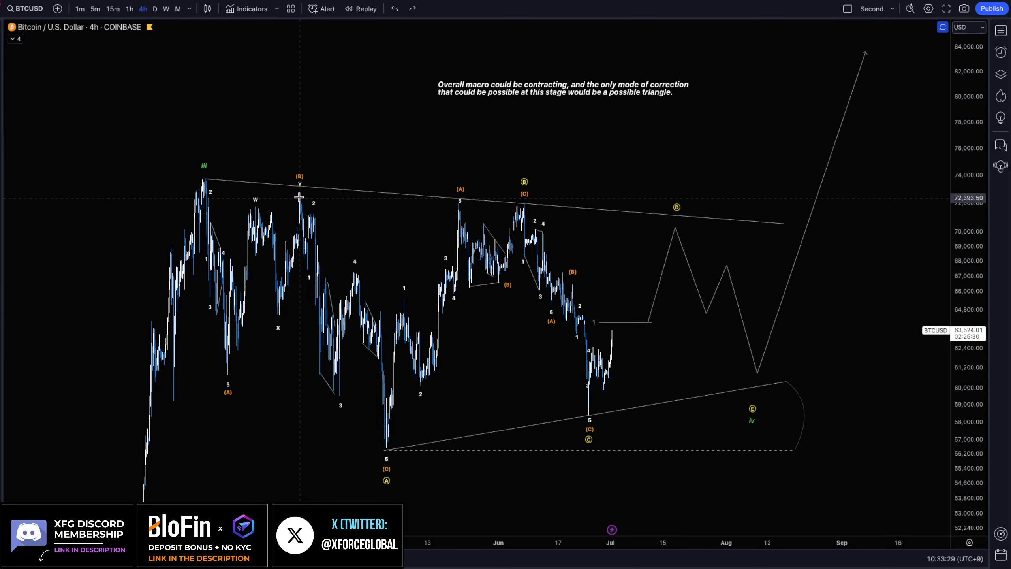
# Trace the (B)-to-(C) decline and the full (A)-(B)-(C) path from wave iii into the A low, undoing each stroke
pyautogui.moveTo(299, 197)
pyautogui.mouseDown()
pyautogui.moveTo(314, 273)
pyautogui.moveTo(354, 295)
pyautogui.moveTo(385, 441)
pyautogui.mouseUp()
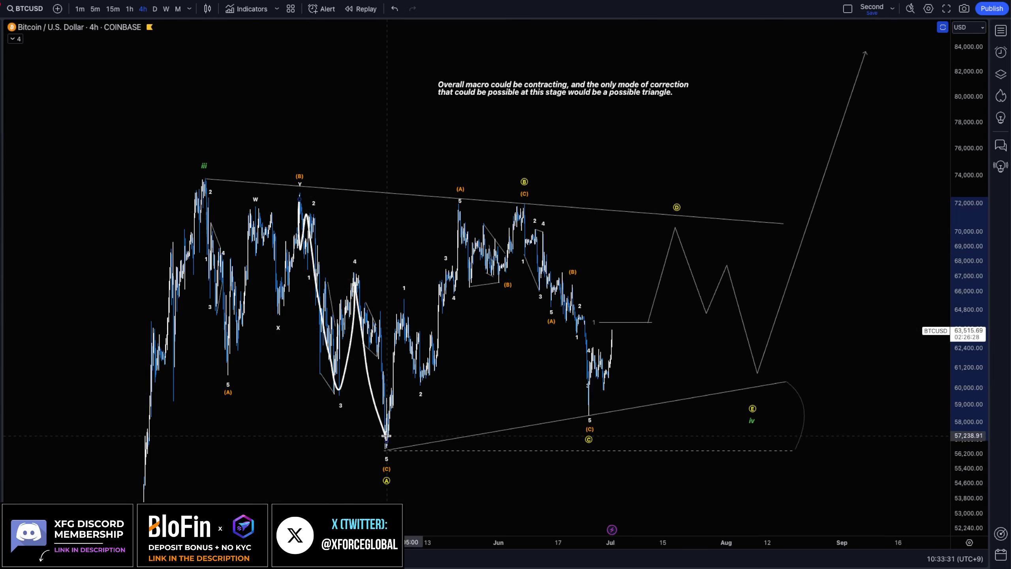
pyautogui.hotkey('ctrl', 'z')
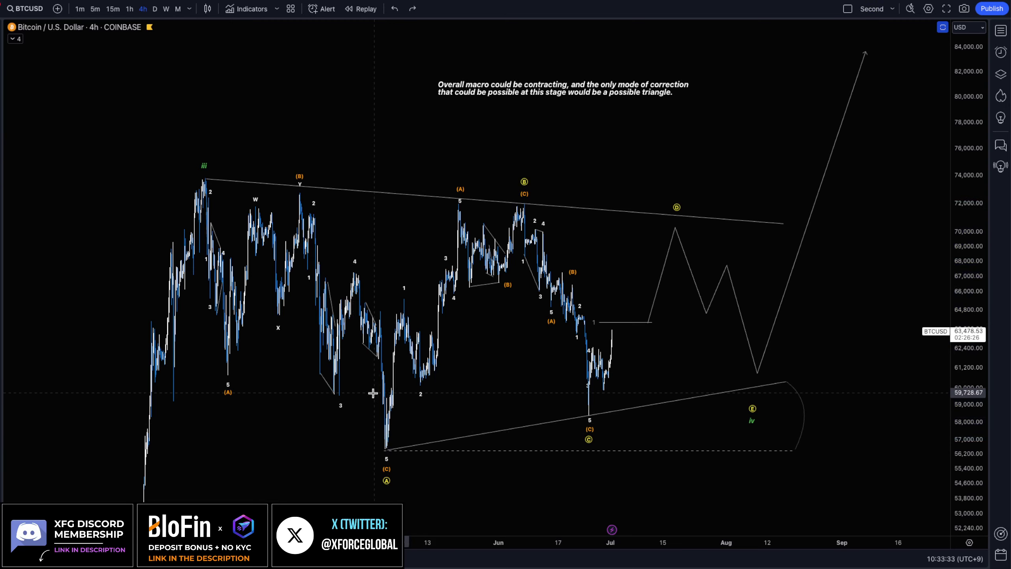
pyautogui.moveTo(203, 183)
pyautogui.mouseDown()
pyautogui.moveTo(211, 266)
pyautogui.moveTo(300, 198)
pyautogui.moveTo(391, 448)
pyautogui.mouseUp()
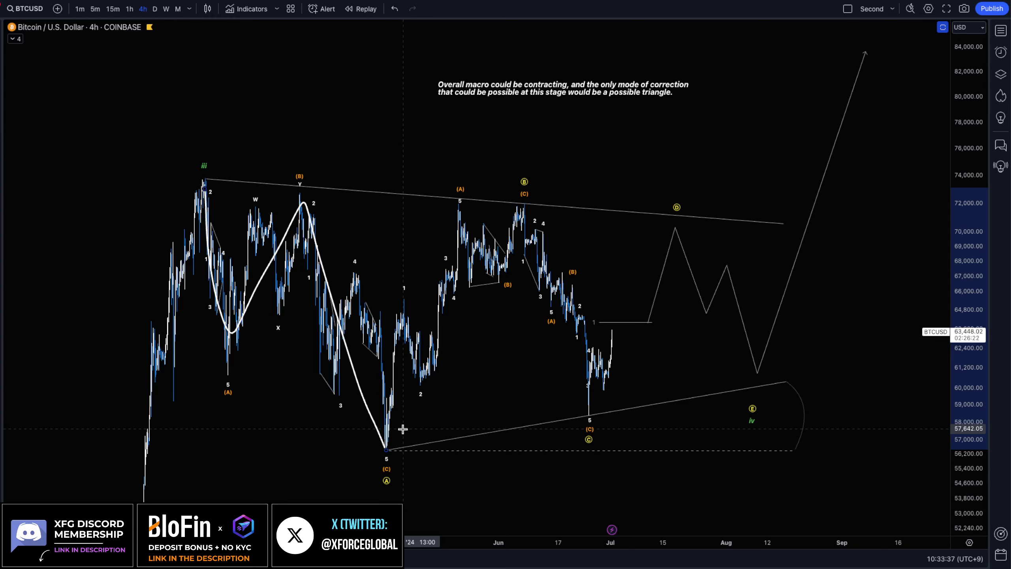
pyautogui.hotkey('ctrl', 'z')
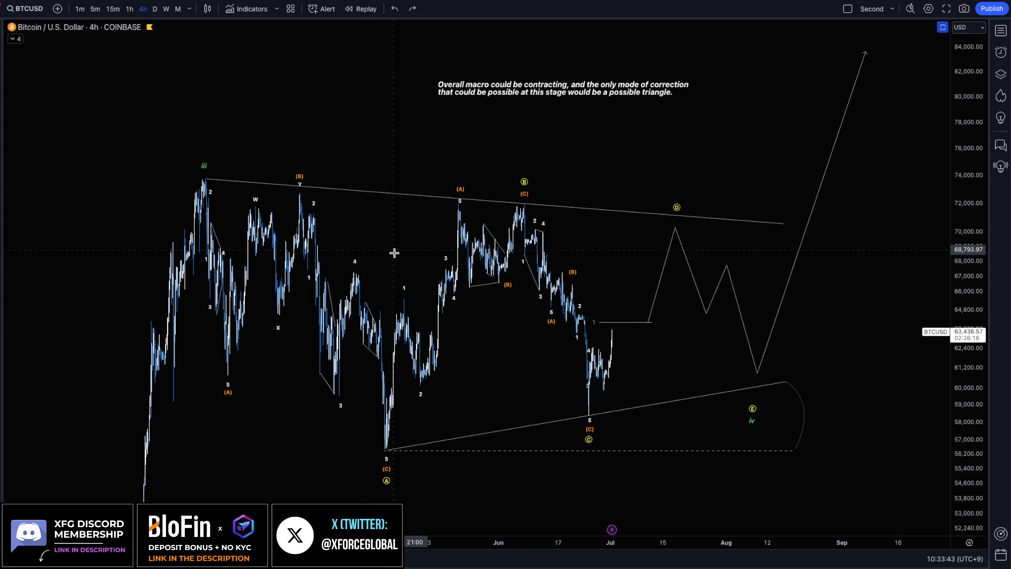
# Trace the (A)-(B)-(C) rise from the A low to the B peak, circle the B label, and undo the strokes
pyautogui.moveTo(390, 441)
pyautogui.mouseDown()
pyautogui.moveTo(433, 310)
pyautogui.moveTo(496, 271)
pyautogui.moveTo(524, 196)
pyautogui.mouseUp()
pyautogui.hotkey('ctrl', 'z')
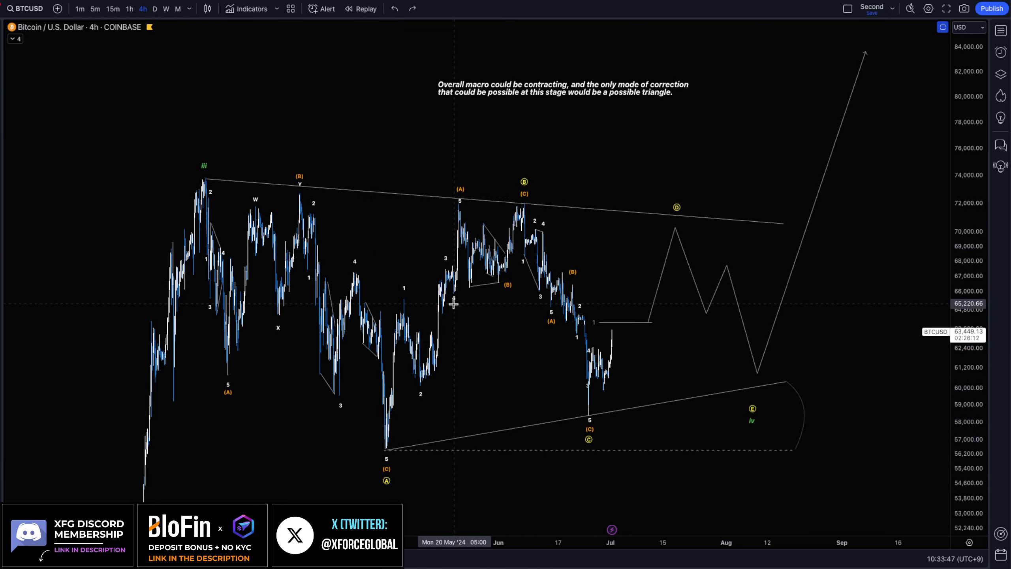
pyautogui.moveTo(390, 446)
pyautogui.mouseDown()
pyautogui.moveTo(466, 204)
pyautogui.moveTo(494, 275)
pyautogui.moveTo(524, 201)
pyautogui.moveTo(514, 182)
pyautogui.moveTo(532, 176)
pyautogui.mouseUp()
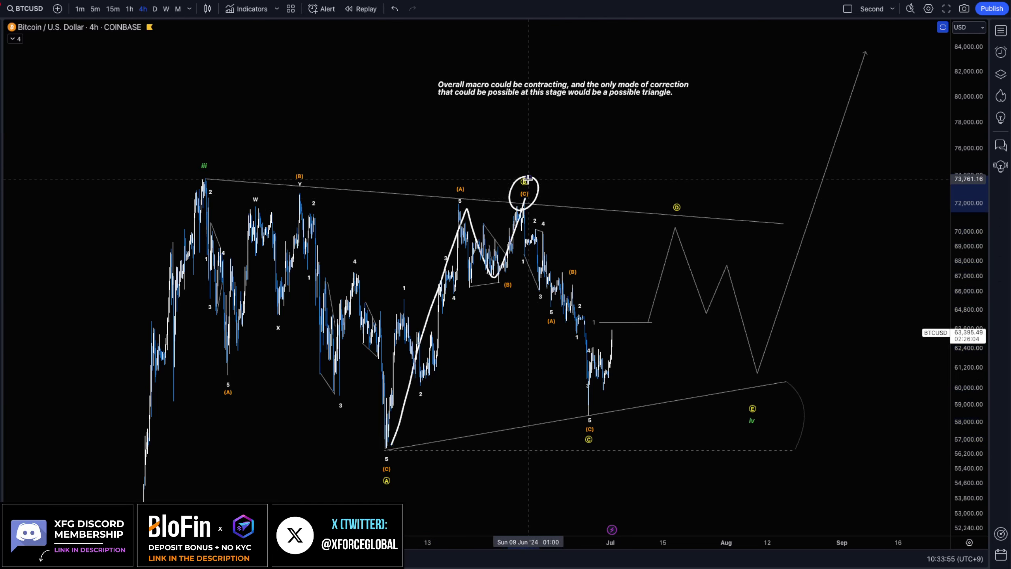
pyautogui.hotkey('ctrl', 'z')
pyautogui.hotkey('ctrl', 'z')
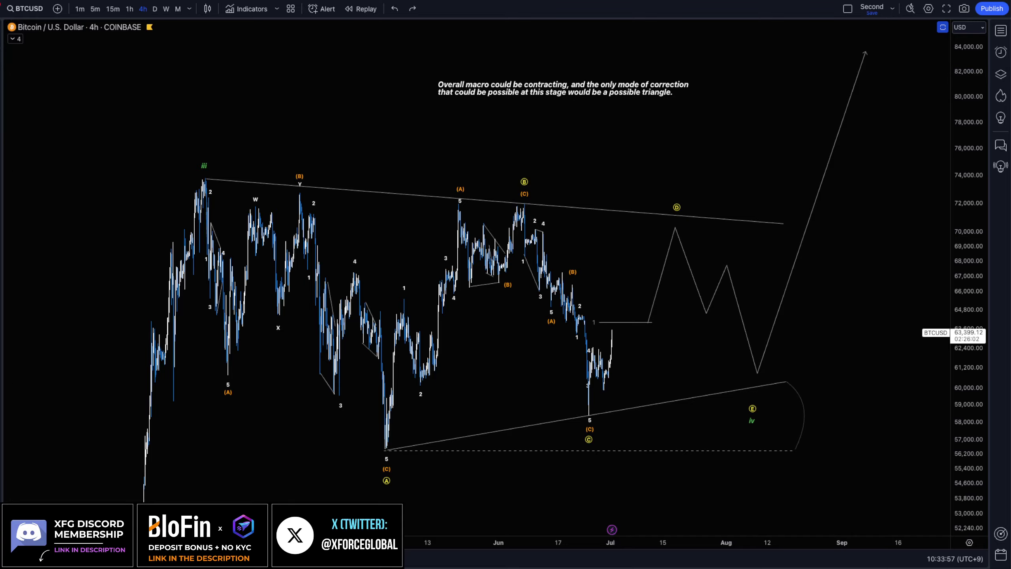
# Sketch a freehand stroke across the 2023 correction from circled wave 1 toward the rally after circled wave 2, and undo it
pyautogui.moveTo(117, 356); pyautogui.dragTo(457, 136)
pyautogui.moveTo(300, 352); pyautogui.dragTo(643, 115)
pyautogui.moveTo(394, 343); pyautogui.dragTo(719, 103)
pyautogui.moveTo(466, 337); pyautogui.dragTo(687, 179)
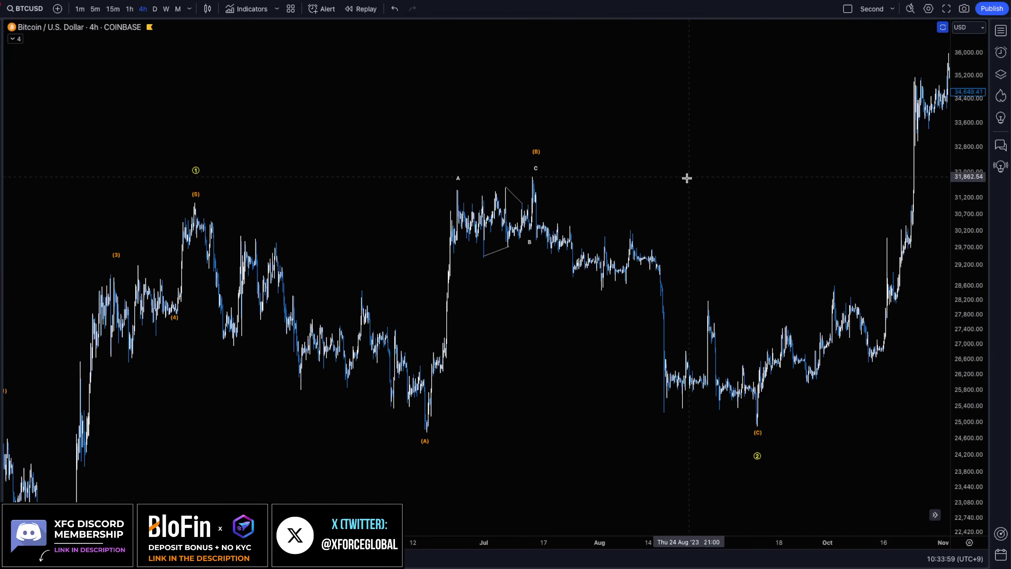
pyautogui.scroll(-3, 698, 189)
pyautogui.hscroll(5, 710, 183)
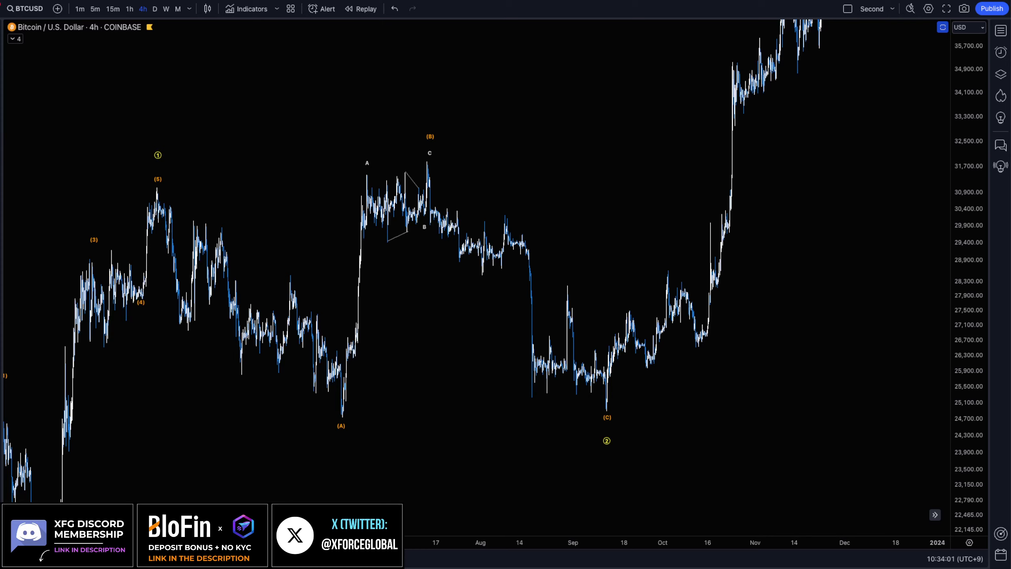
pyautogui.moveTo(174, 195)
pyautogui.mouseDown()
pyautogui.moveTo(417, 330)
pyautogui.moveTo(784, 58)
pyautogui.mouseUp()
pyautogui.hotkey('ctrl', 'z')
# Trace the 2023 A-B-C rise from the (A) low to the (B) high, circle it, and undo the strokes
pyautogui.moveTo(344, 412)
pyautogui.mouseDown()
pyautogui.moveTo(356, 180)
pyautogui.moveTo(365, 163)
pyautogui.moveTo(420, 220)
pyautogui.moveTo(436, 162)
pyautogui.mouseUp()
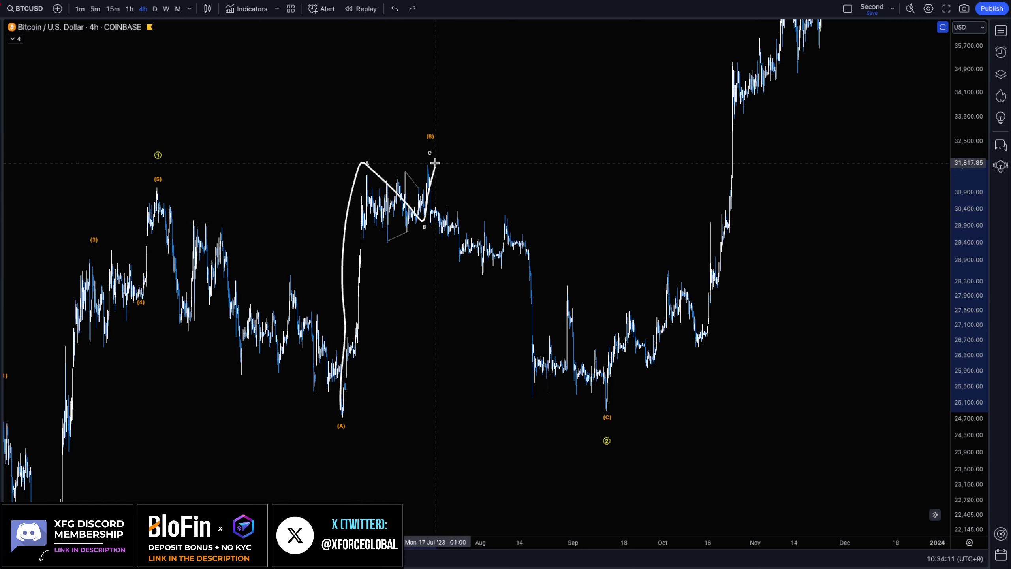
pyautogui.moveTo(449, 102)
pyautogui.mouseDown()
pyautogui.moveTo(314, 319)
pyautogui.moveTo(439, 307)
pyautogui.moveTo(417, 90)
pyautogui.mouseUp()
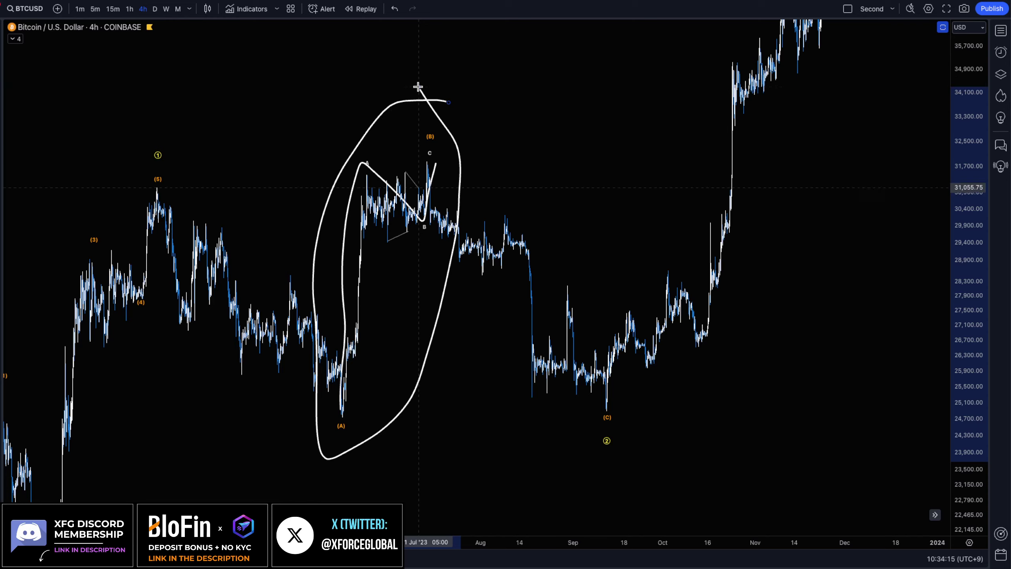
pyautogui.hotkey('ctrl', 'z')
pyautogui.hotkey('ctrl', 'z')
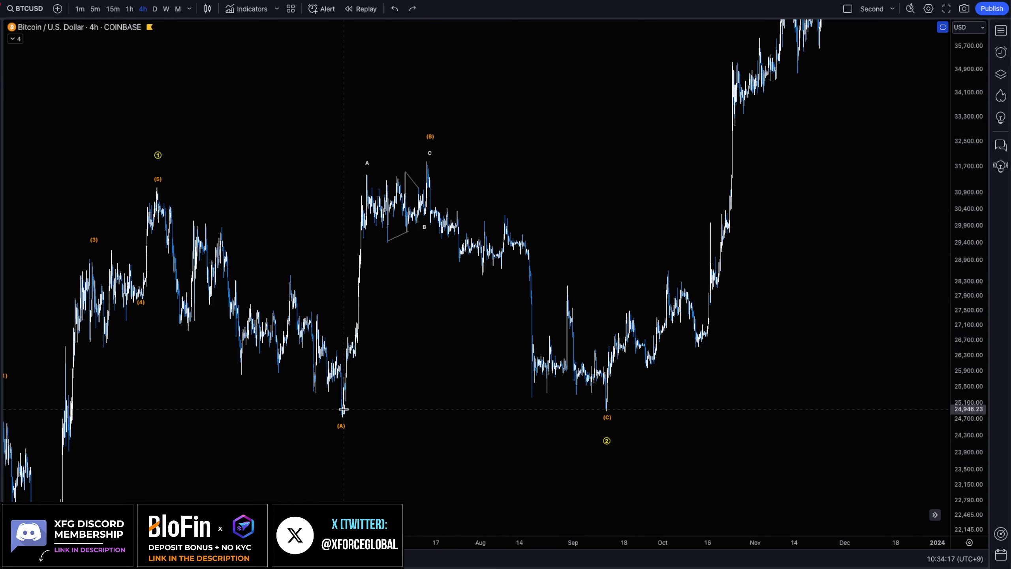
pyautogui.moveTo(343, 414)
pyautogui.mouseDown()
pyautogui.moveTo(365, 176)
pyautogui.moveTo(426, 223)
pyautogui.moveTo(425, 160)
pyautogui.mouseUp()
pyautogui.hotkey('ctrl', 'z')
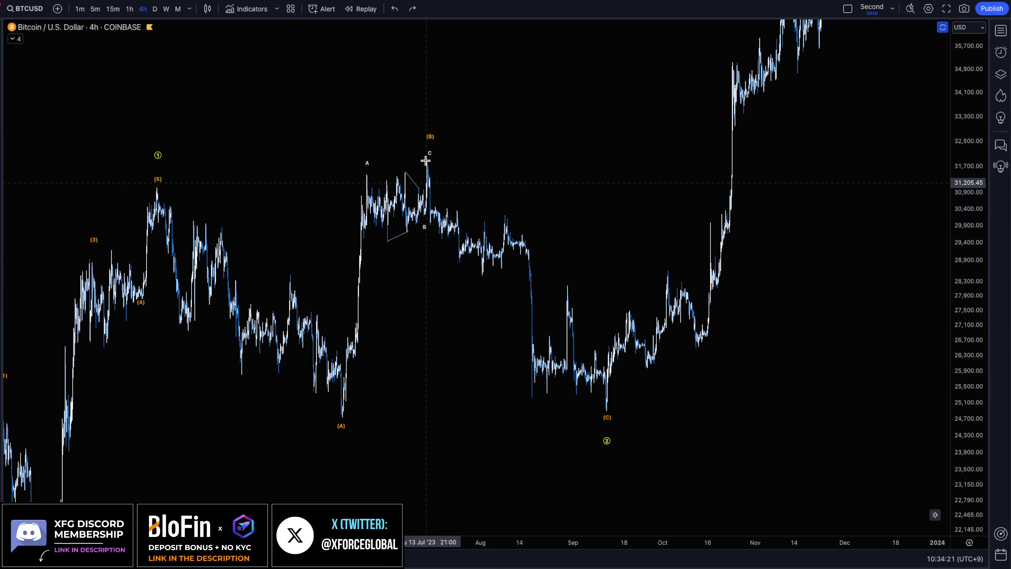
# Return the chart to the current 2024 triangle structure with its projected D and E waves
pyautogui.moveTo(765, 92); pyautogui.dragTo(345, 387)
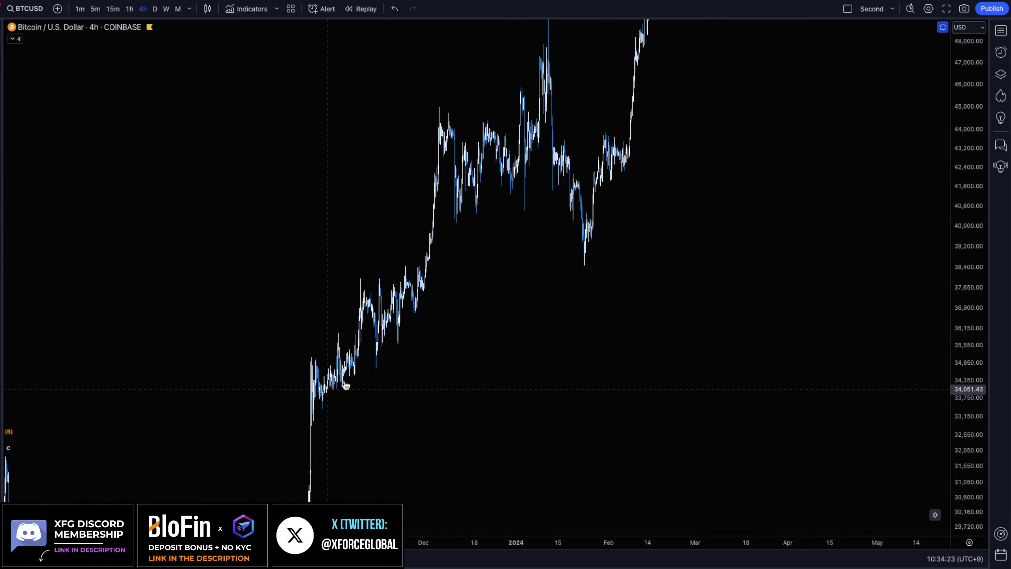
pyautogui.moveTo(551, 283); pyautogui.dragTo(309, 480)
pyautogui.moveTo(457, 426); pyautogui.dragTo(575, 496)
pyautogui.scroll(3, 506, 499)
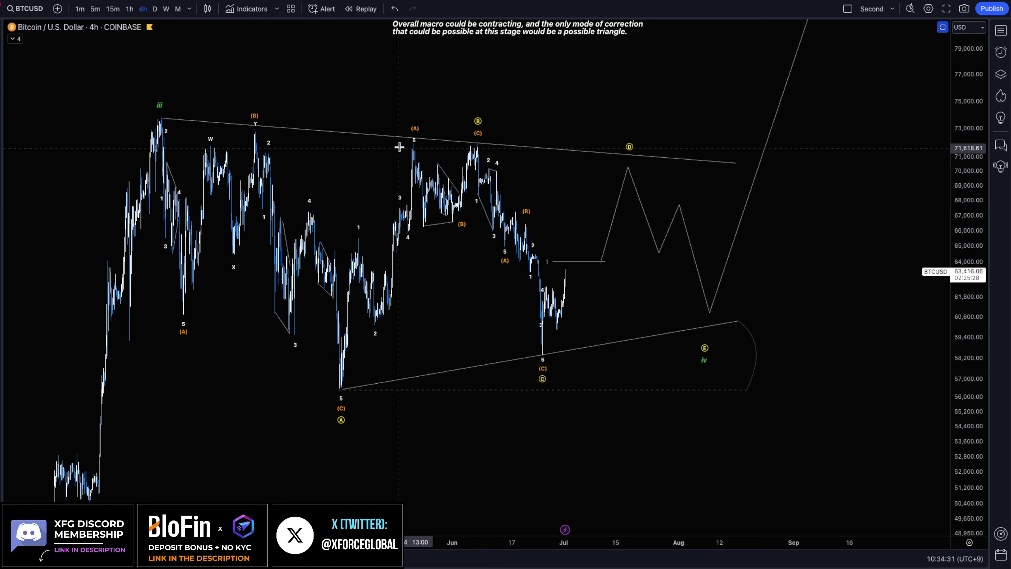
# Trace the rise from the circled A low to the (A) peak, mark it with W and X, and undo the strokes
pyautogui.moveTo(506, 113); pyautogui.dragTo(510, 134)
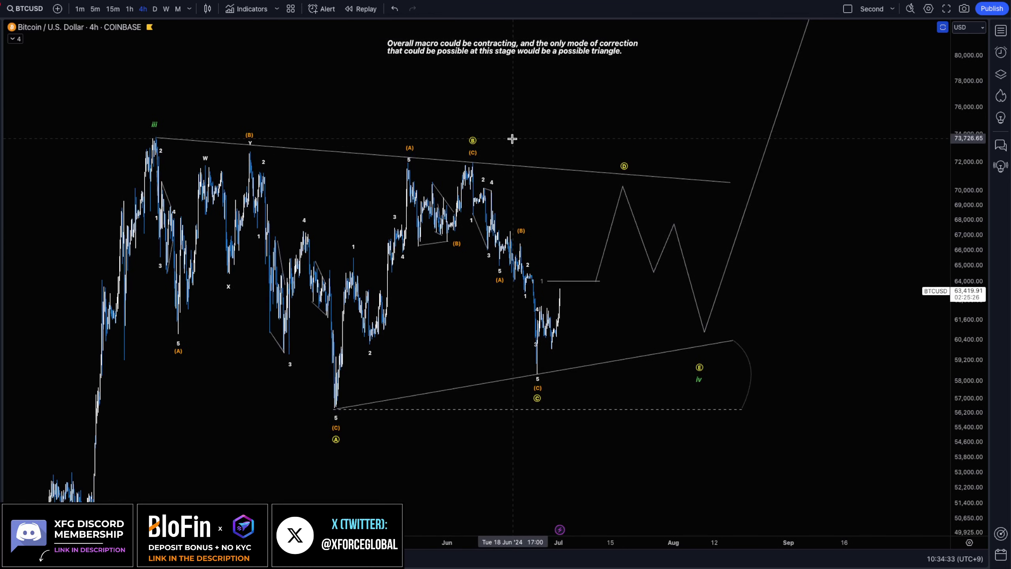
pyautogui.moveTo(334, 405)
pyautogui.mouseDown()
pyautogui.moveTo(337, 359)
pyautogui.moveTo(369, 341)
pyautogui.moveTo(409, 170)
pyautogui.mouseUp()
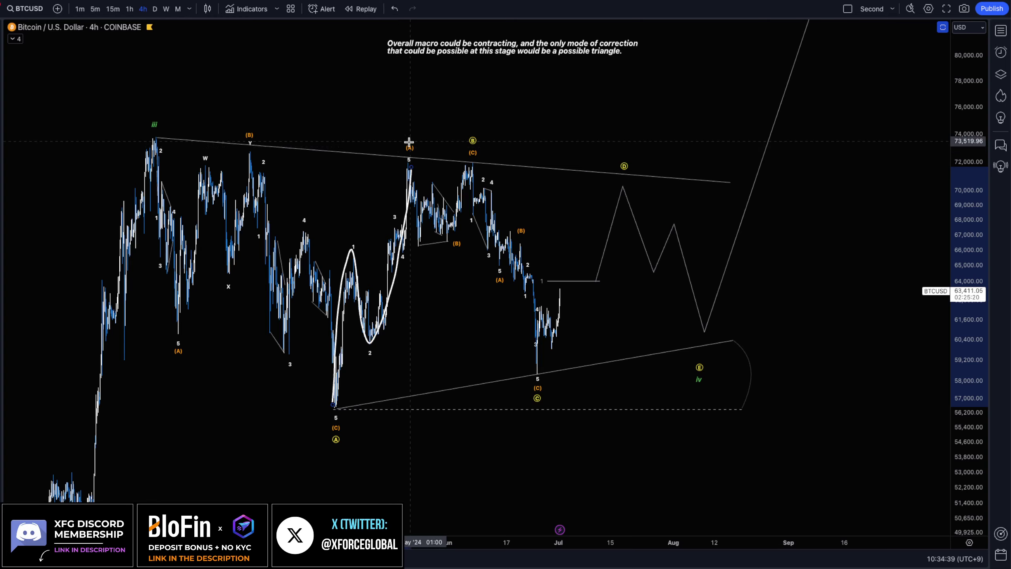
pyautogui.moveTo(403, 136); pyautogui.dragTo(419, 128)
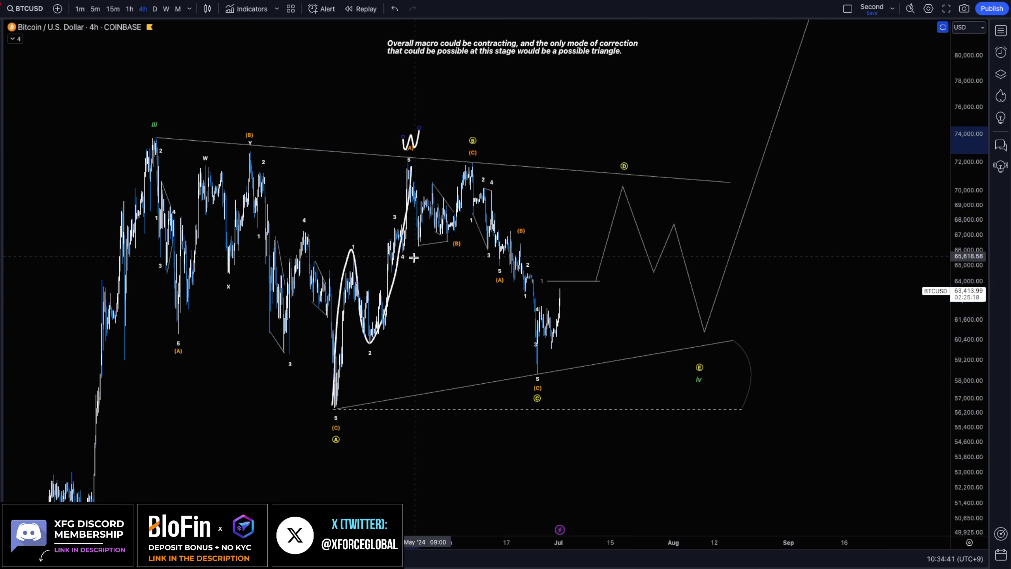
pyautogui.moveTo(414, 256)
pyautogui.mouseDown()
pyautogui.moveTo(427, 262)
pyautogui.moveTo(428, 284)
pyautogui.moveTo(413, 275)
pyautogui.mouseUp()
pyautogui.press('Delete')
pyautogui.moveTo(414, 260); pyautogui.dragTo(427, 276)
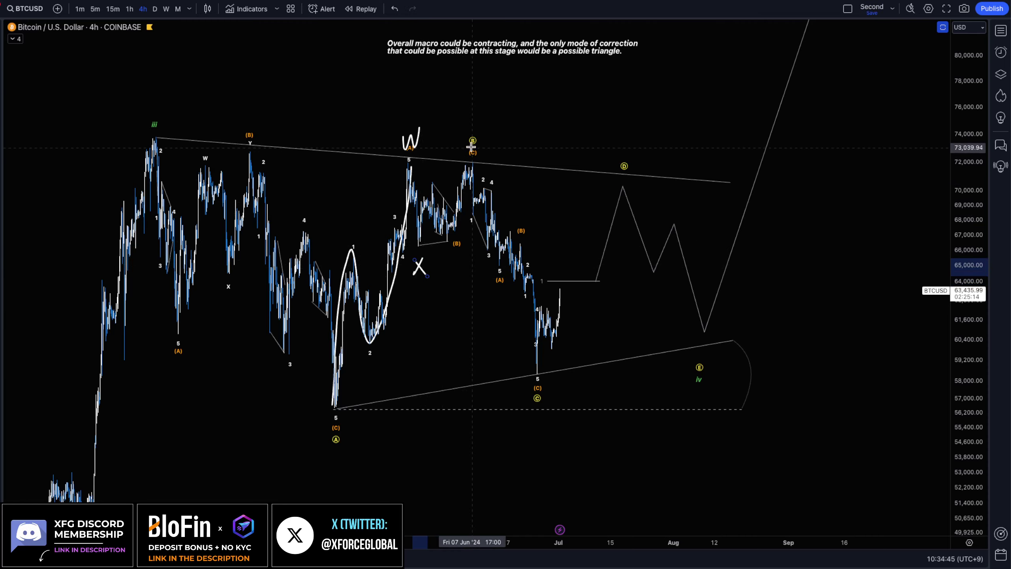
pyautogui.moveTo(471, 147); pyautogui.dragTo(479, 174)
pyautogui.moveTo(333, 370)
pyautogui.mouseDown()
pyautogui.moveTo(391, 161)
pyautogui.moveTo(468, 138)
pyautogui.mouseUp()
pyautogui.hotkey('ctrl', 'z')
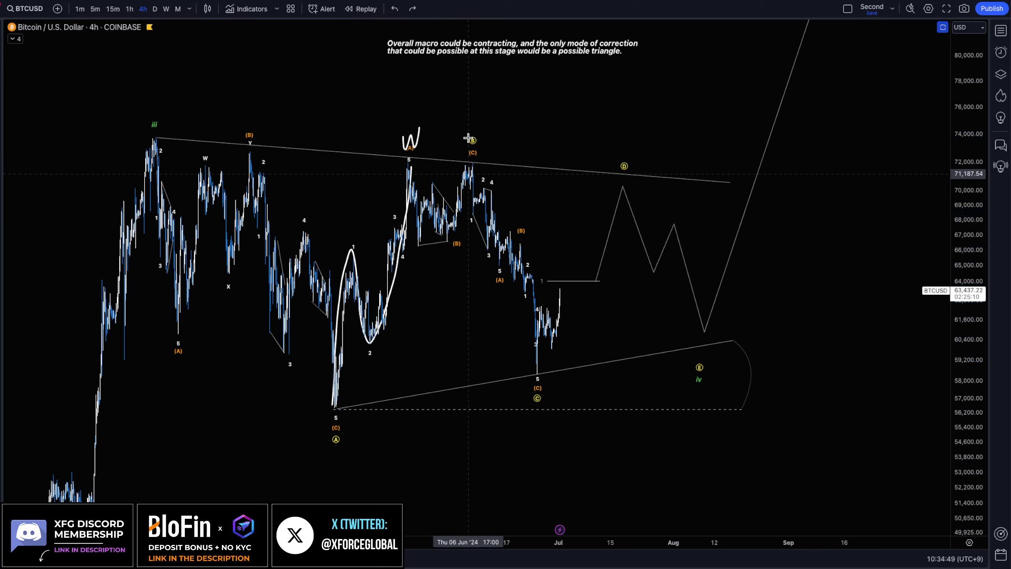
pyautogui.hotkey('ctrl', 'z')
pyautogui.hotkey('ctrl', 'z')
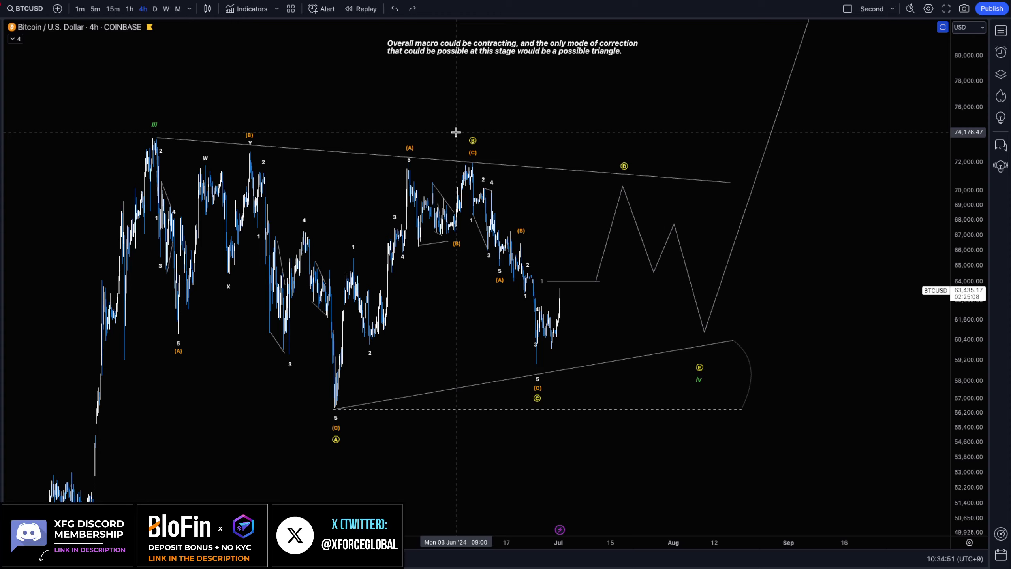
# Loop a freehand stroke around the projected leg from the circled C low to the D target, and undo it
pyautogui.moveTo(494, 163)
pyautogui.mouseDown()
pyautogui.moveTo(500, 282)
pyautogui.moveTo(539, 377)
pyautogui.moveTo(553, 364)
pyautogui.moveTo(625, 169)
pyautogui.moveTo(537, 371)
pyautogui.moveTo(575, 199)
pyautogui.moveTo(629, 207)
pyautogui.mouseUp()
pyautogui.hotkey('ctrl', 'z')
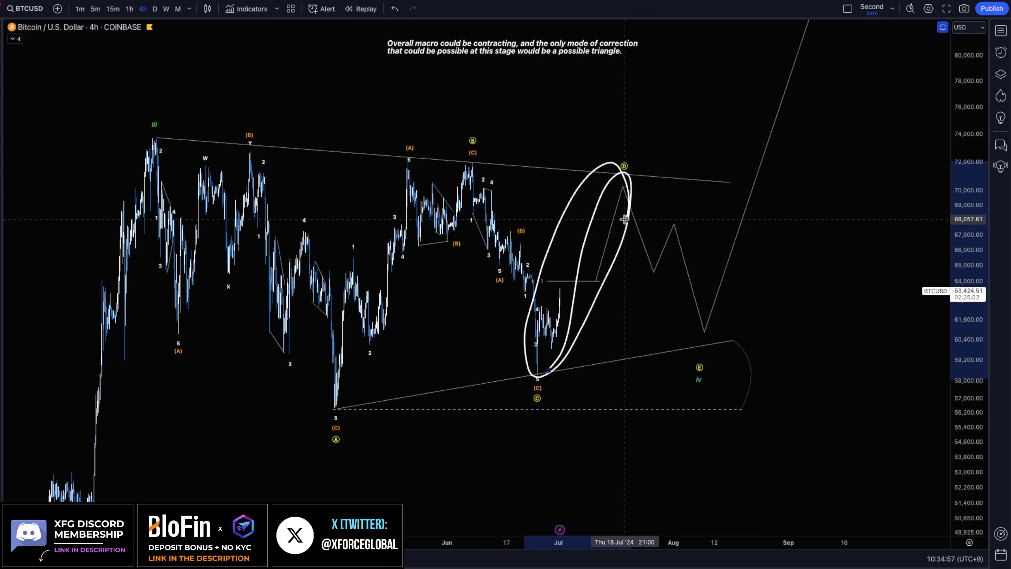
pyautogui.hotkey('ctrl', 'z')
# Trace two paths from the circled C low toward D, draw curved arrows back over the earlier peaks, and undo the strokes
pyautogui.moveTo(537, 311)
pyautogui.mouseDown()
pyautogui.moveTo(555, 339)
pyautogui.moveTo(561, 287)
pyautogui.moveTo(581, 295)
pyautogui.moveTo(587, 318)
pyautogui.moveTo(605, 217)
pyautogui.moveTo(621, 195)
pyautogui.mouseUp()
pyautogui.moveTo(533, 368)
pyautogui.mouseDown()
pyautogui.moveTo(557, 281)
pyautogui.moveTo(624, 205)
pyautogui.mouseUp()
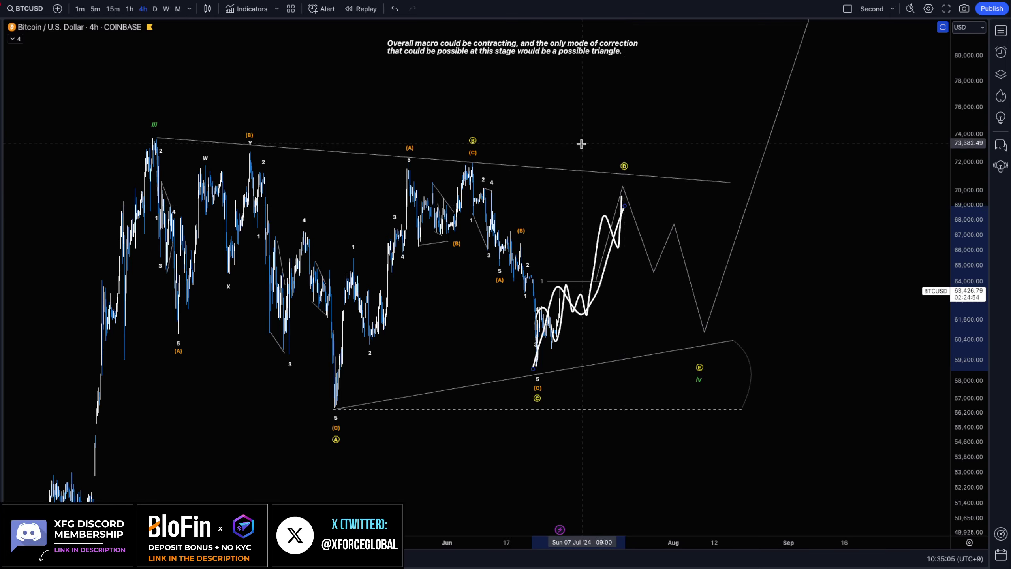
pyautogui.moveTo(613, 135)
pyautogui.mouseDown()
pyautogui.moveTo(515, 98)
pyautogui.moveTo(461, 120)
pyautogui.moveTo(280, 147)
pyautogui.moveTo(312, 140)
pyautogui.mouseUp()
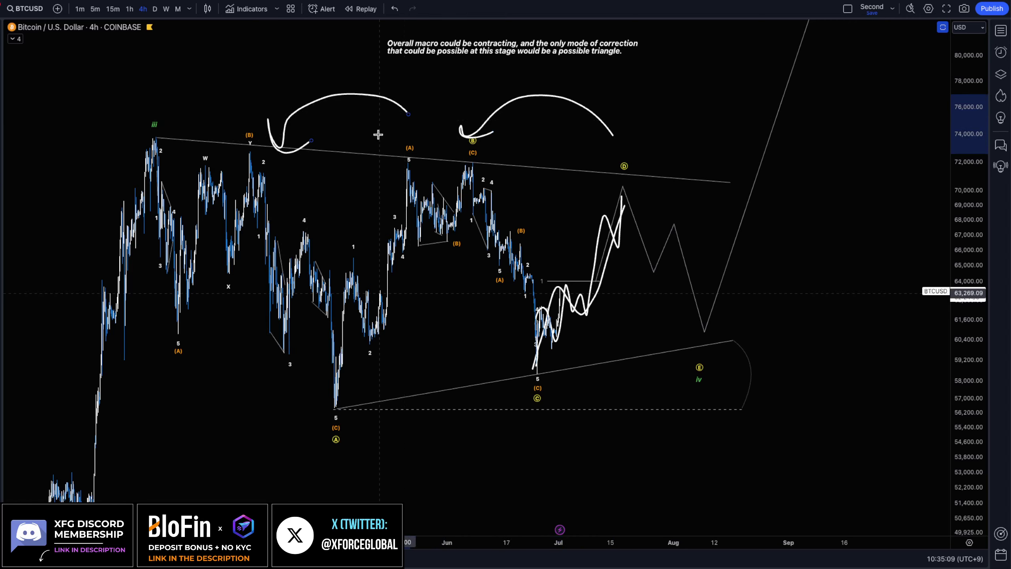
pyautogui.hotkey('ctrl', 'z')
pyautogui.hotkey('ctrl', 'z')
pyautogui.hotkey('ctrl', 'z')
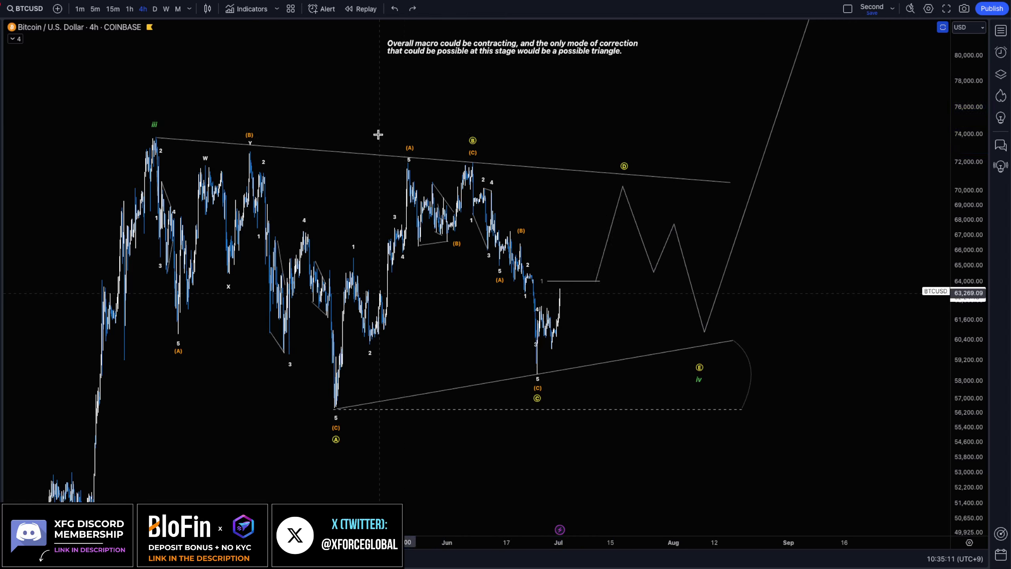
# Sketch two zigzag paths from the circled C low to D, draw a curved arrow back toward B, and undo the arrow
pyautogui.moveTo(540, 364)
pyautogui.mouseDown()
pyautogui.moveTo(561, 335)
pyautogui.moveTo(578, 259)
pyautogui.moveTo(593, 302)
pyautogui.moveTo(597, 239)
pyautogui.moveTo(625, 171)
pyautogui.mouseUp()
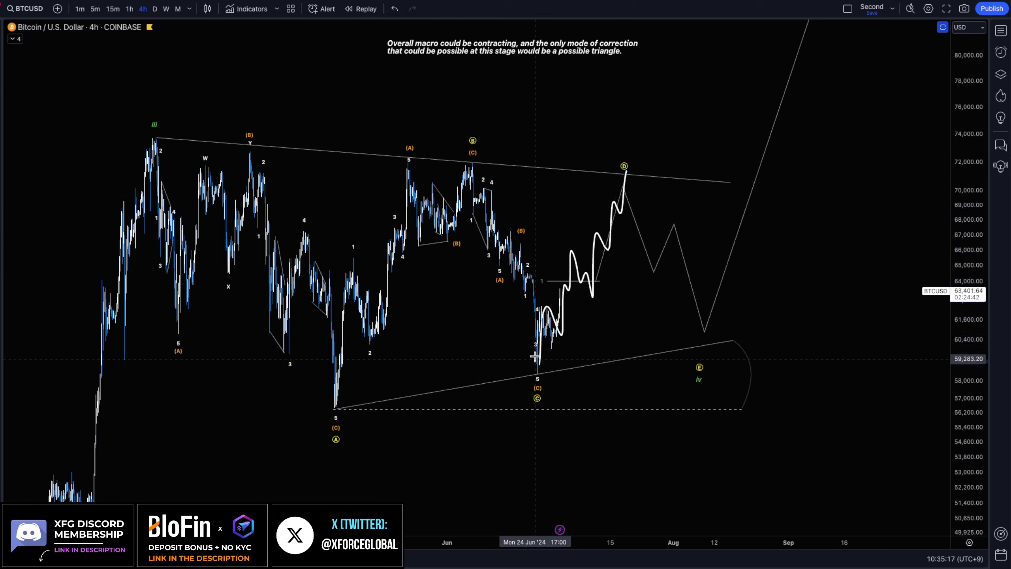
pyautogui.moveTo(535, 360)
pyautogui.mouseDown()
pyautogui.moveTo(595, 299)
pyautogui.moveTo(632, 185)
pyautogui.mouseUp()
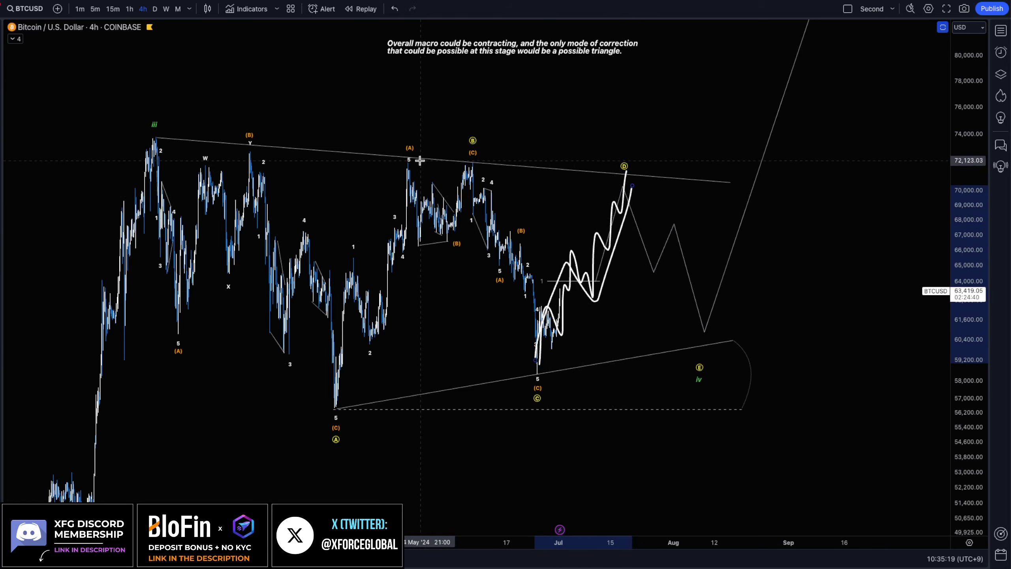
pyautogui.moveTo(555, 131)
pyautogui.mouseDown()
pyautogui.moveTo(482, 93)
pyautogui.moveTo(479, 116)
pyautogui.mouseUp()
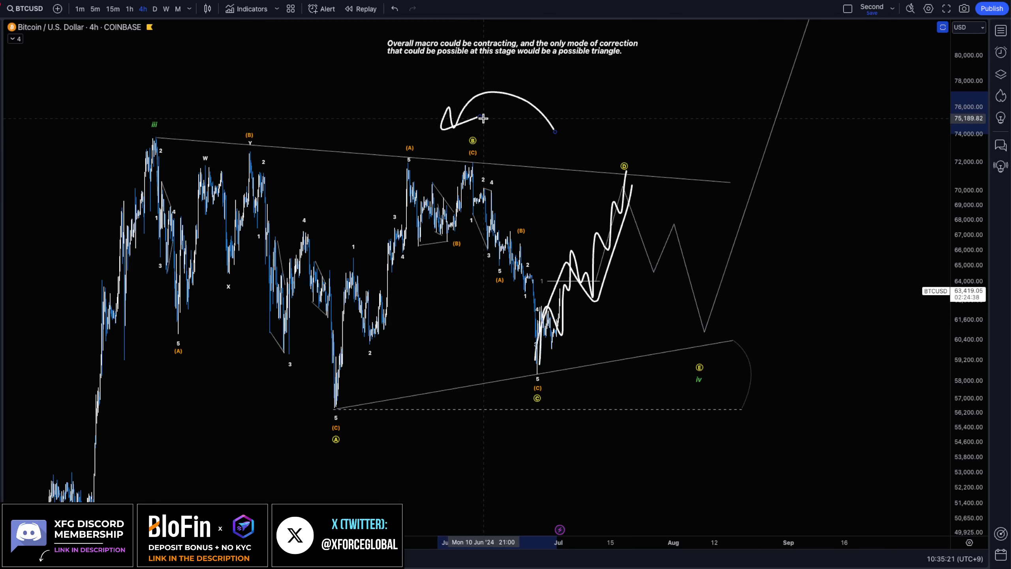
pyautogui.hotkey('ctrl', 'z')
pyautogui.moveTo(399, 126); pyautogui.dragTo(400, 124)
pyautogui.hotkey('ctrl', 'z')
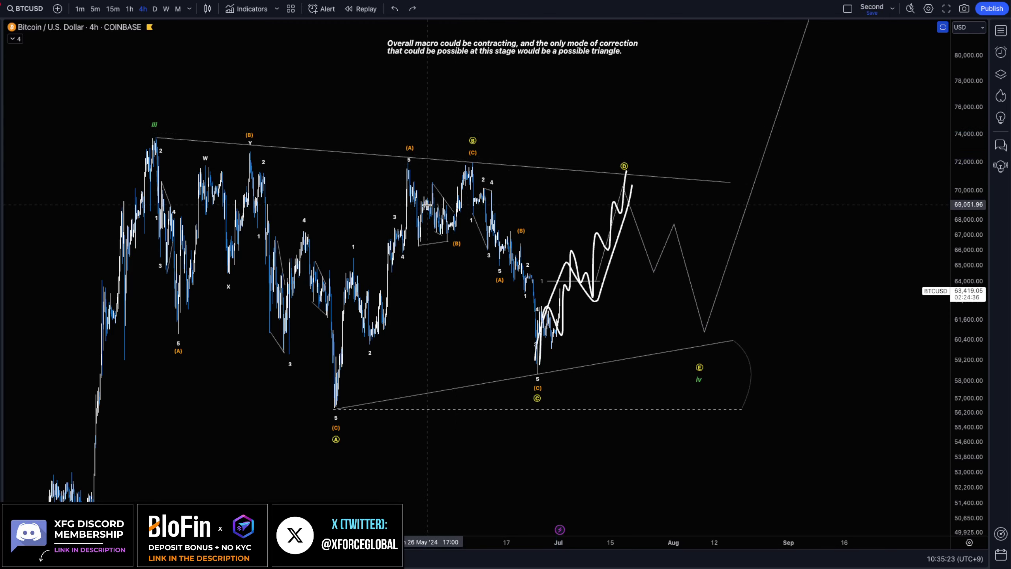
# Trace the rise from the circled A low to the (A) peak, letter it W, and undo all freehand strokes
pyautogui.moveTo(329, 417)
pyautogui.mouseDown()
pyautogui.moveTo(352, 245)
pyautogui.moveTo(396, 201)
pyautogui.moveTo(406, 168)
pyautogui.mouseUp()
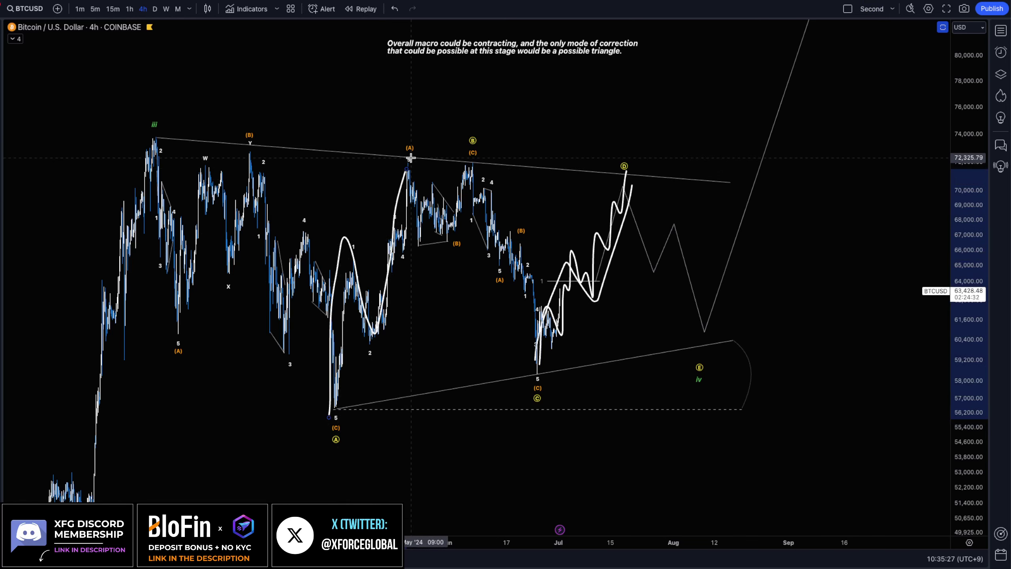
pyautogui.moveTo(385, 133); pyautogui.dragTo(412, 130)
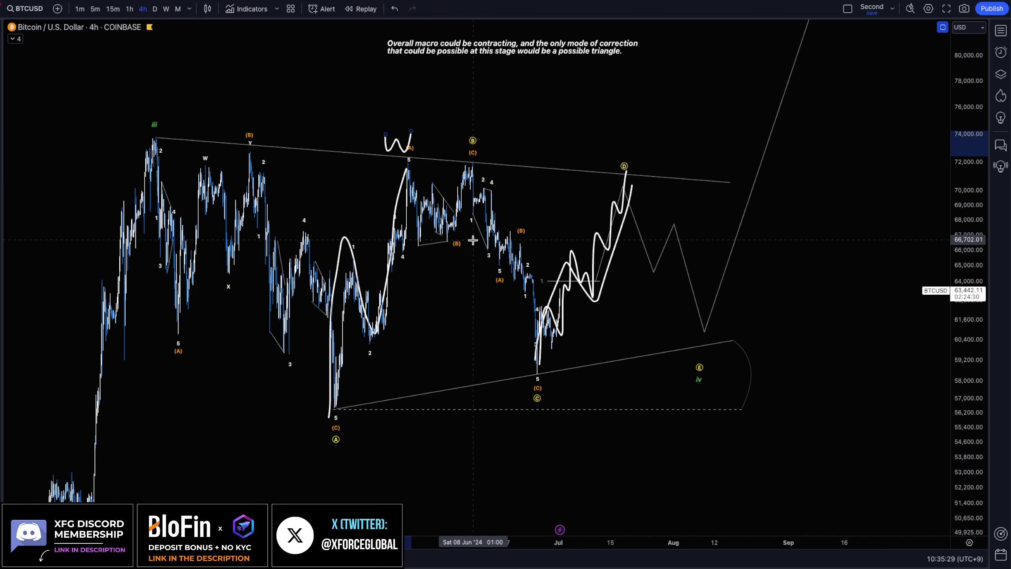
pyautogui.moveTo(536, 352); pyautogui.dragTo(580, 350)
pyautogui.hotkey('ctrl', 'z')
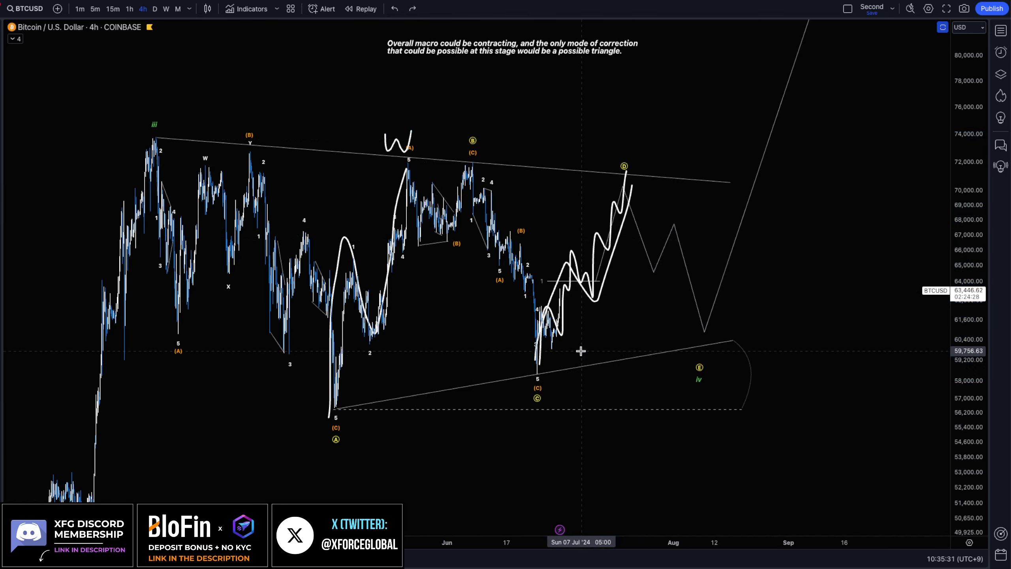
pyautogui.hotkey('ctrl', 'z')
pyautogui.hotkey('ctrl', 'z')
pyautogui.hotkey('ctrl', 'z')
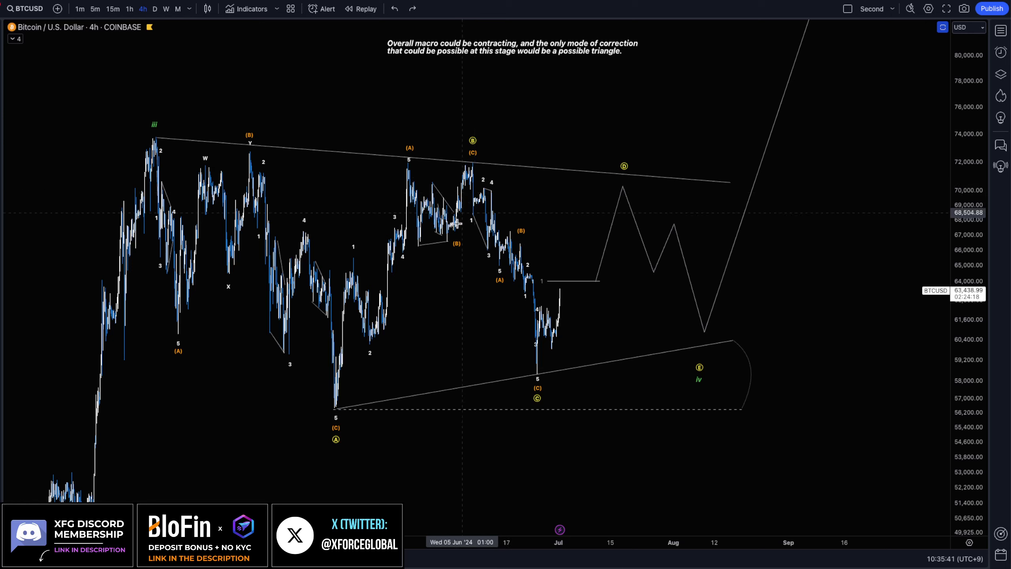
# Circle the section from the circled A low to the circled C low, trace the triangle's upper trendline, and undo the strokes
pyautogui.moveTo(606, 150)
pyautogui.mouseDown()
pyautogui.moveTo(472, 124)
pyautogui.moveTo(638, 284)
pyautogui.moveTo(529, 95)
pyautogui.mouseUp()
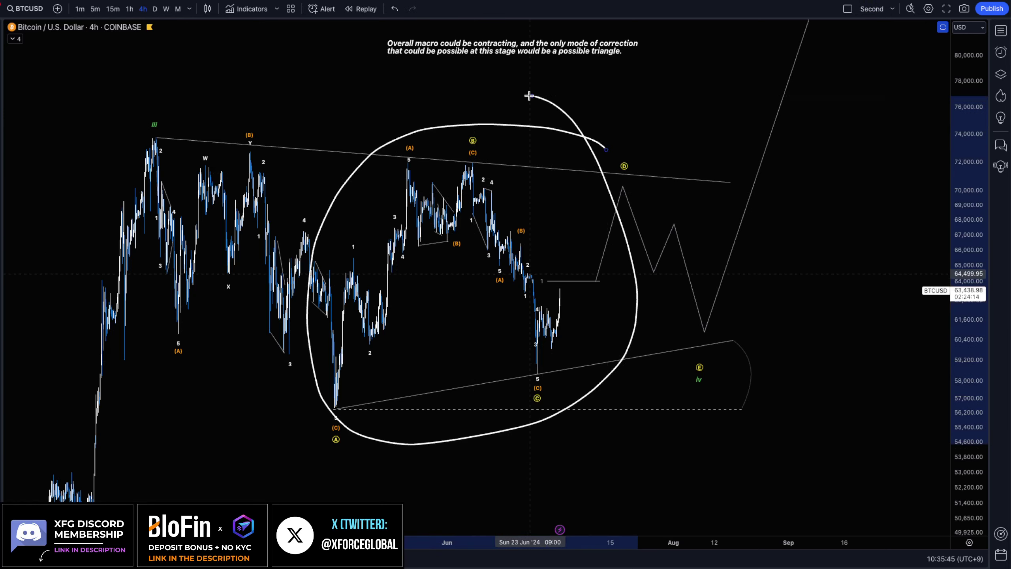
pyautogui.hotkey('ctrl', 'z')
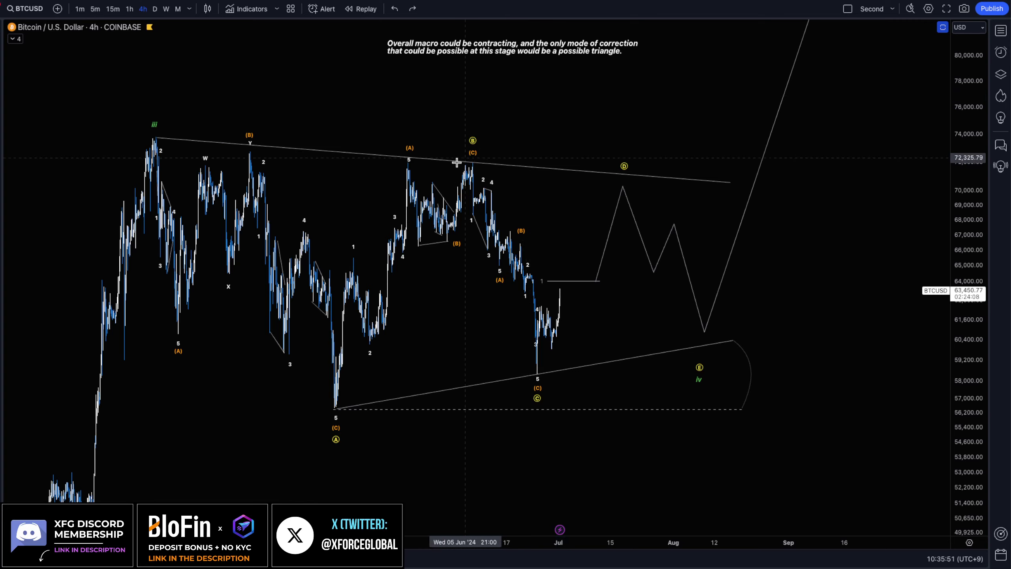
pyautogui.moveTo(125, 132); pyautogui.dragTo(827, 190)
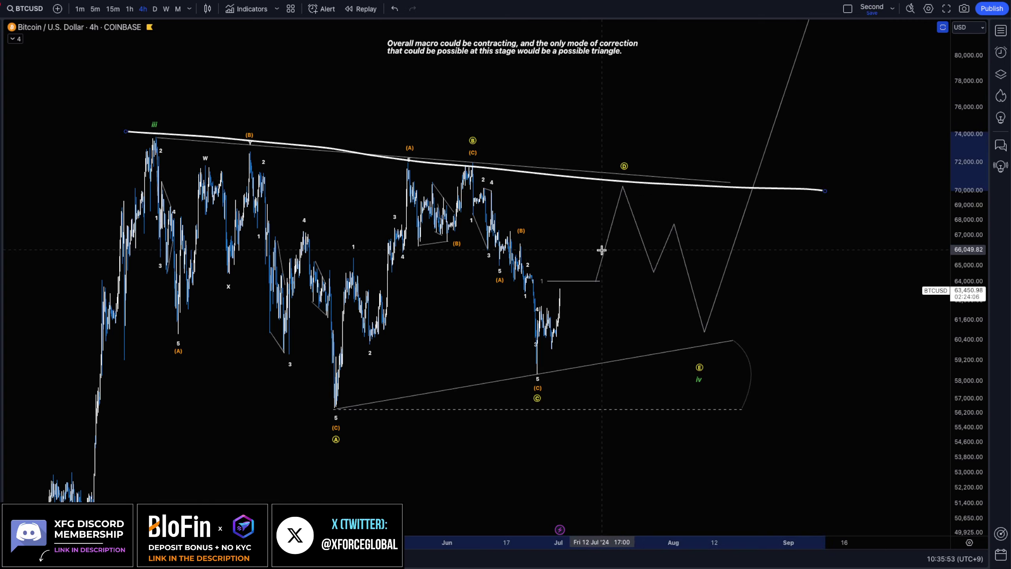
pyautogui.hotkey('ctrl', 'z')
pyautogui.moveTo(501, 191)
pyautogui.mouseDown()
pyautogui.moveTo(145, 113)
pyautogui.moveTo(503, 168)
pyautogui.moveTo(495, 155)
pyautogui.mouseUp()
pyautogui.hotkey('ctrl', 'z')
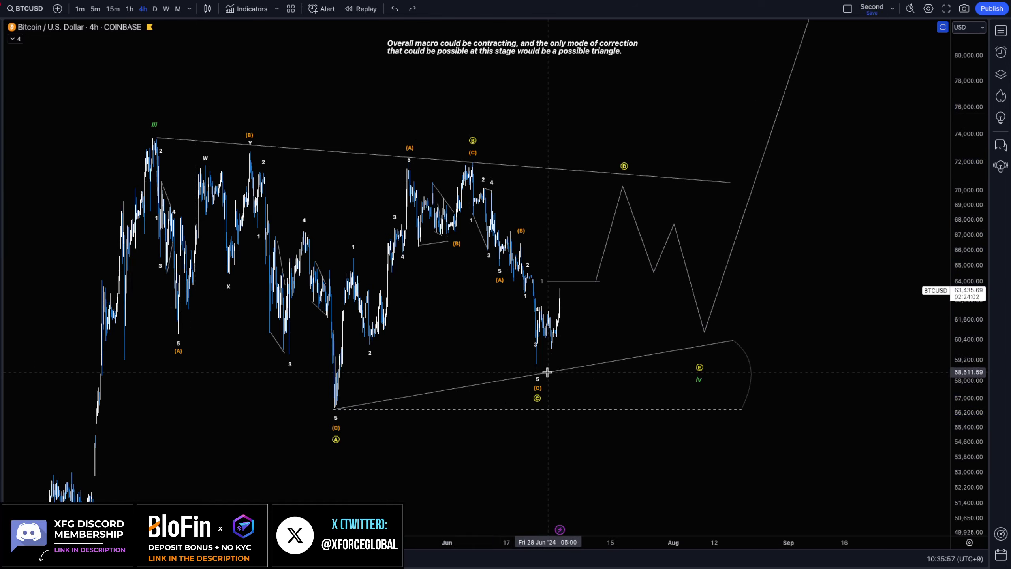
# Mark the circled C low and the D target, circle the latest bounce from C, and undo the strokes
pyautogui.moveTo(549, 369)
pyautogui.mouseDown()
pyautogui.moveTo(657, 161)
pyautogui.moveTo(556, 351)
pyautogui.mouseUp()
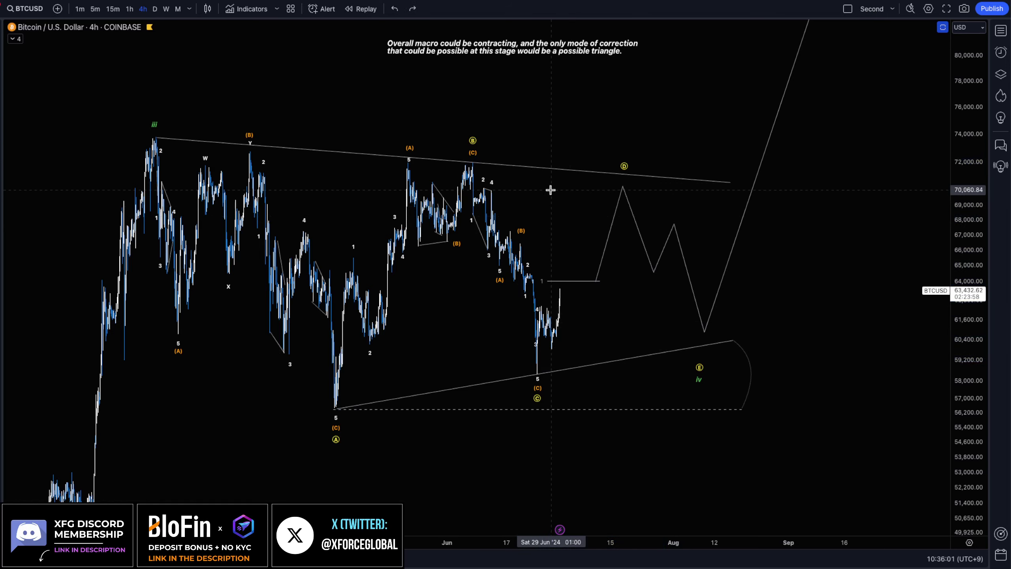
pyautogui.moveTo(623, 145)
pyautogui.mouseDown()
pyautogui.moveTo(608, 194)
pyautogui.moveTo(637, 151)
pyautogui.mouseUp()
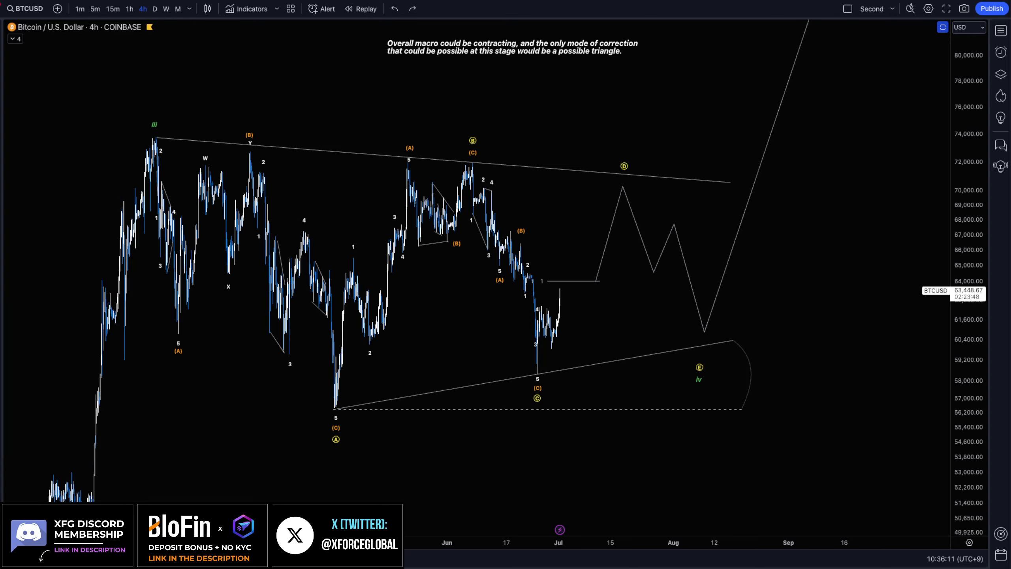
pyautogui.moveTo(575, 290)
pyautogui.mouseDown()
pyautogui.moveTo(509, 344)
pyautogui.moveTo(551, 289)
pyautogui.mouseUp()
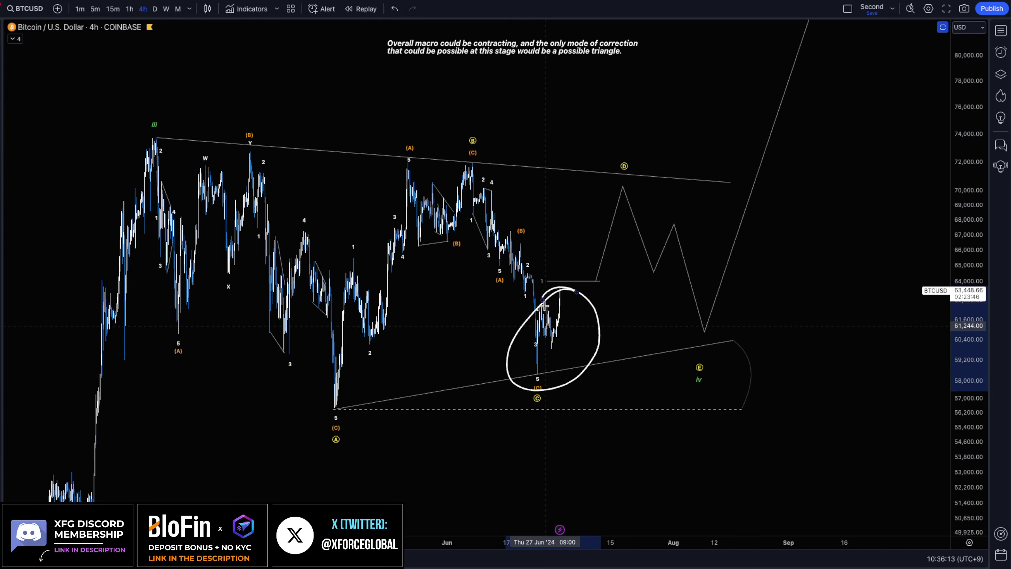
pyautogui.hotkey('ctrl', 'z')
pyautogui.moveTo(537, 376); pyautogui.dragTo(532, 296)
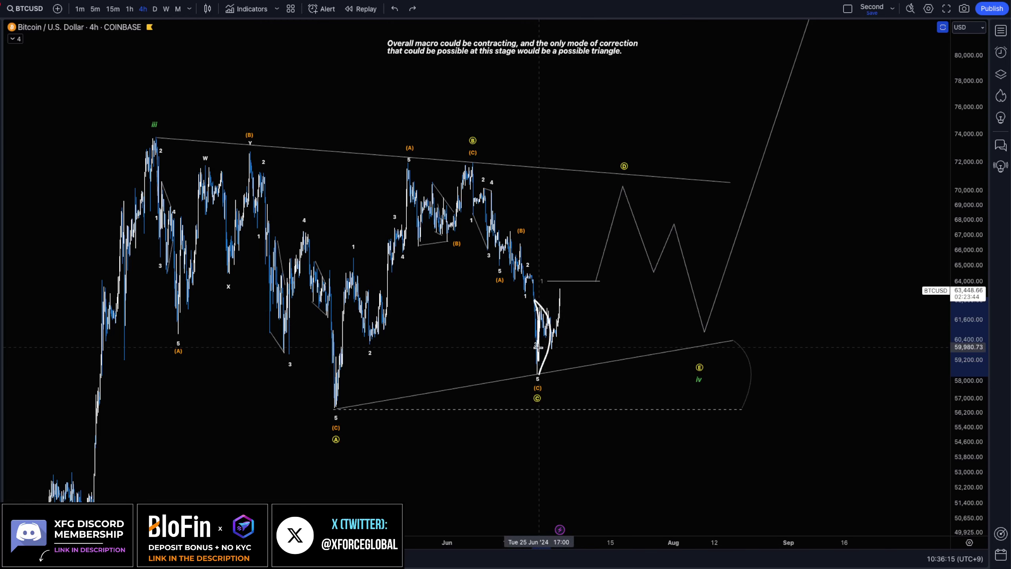
pyautogui.hotkey('ctrl', 'z')
# Trace the three-leg bounce from the circled C low, label its turns 1 and 2, and underline the horizontal level near 64,000
pyautogui.moveTo(534, 370)
pyautogui.mouseDown()
pyautogui.moveTo(537, 313)
pyautogui.moveTo(562, 287)
pyautogui.mouseUp()
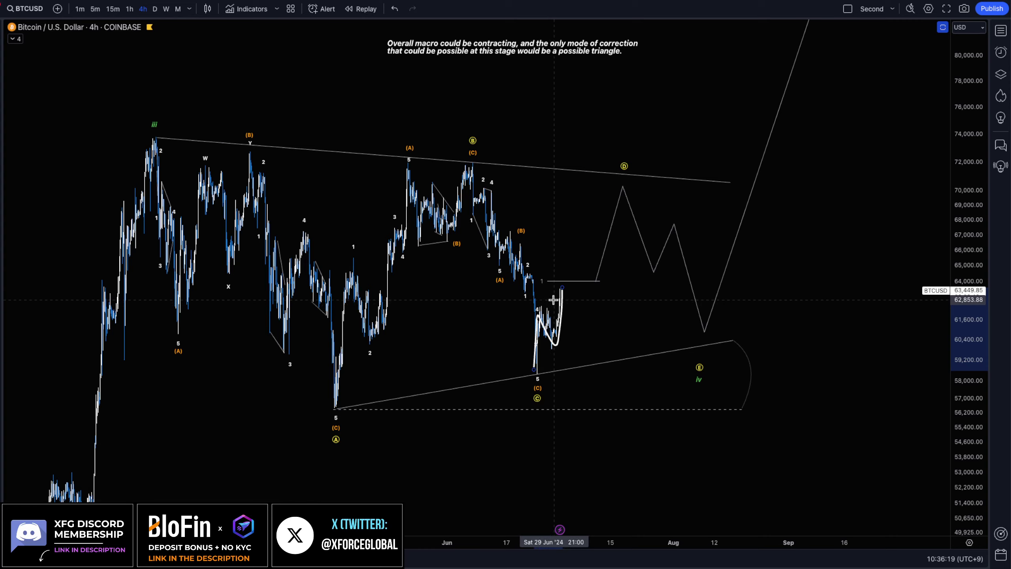
pyautogui.click(534, 293)
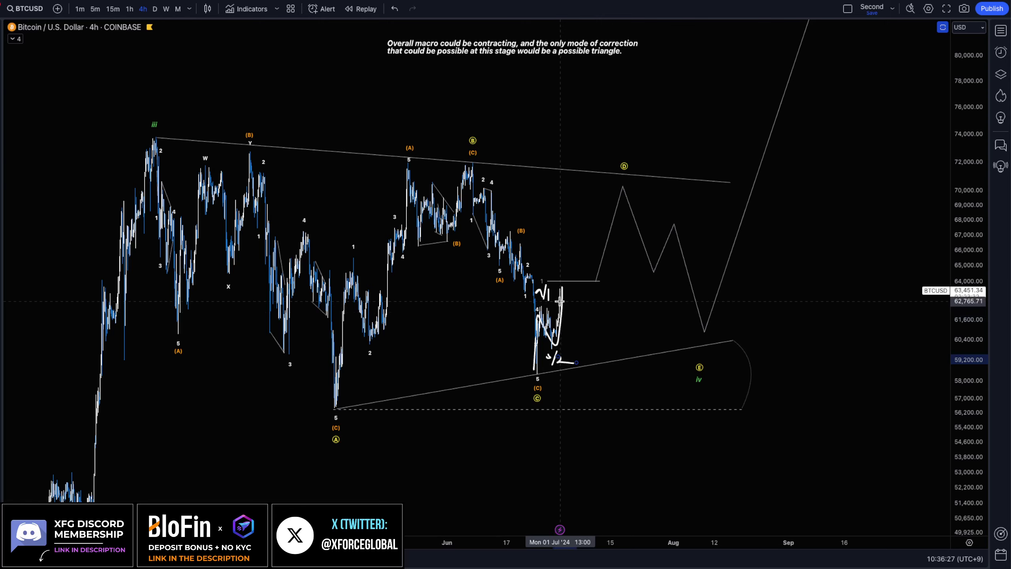
pyautogui.click(538, 323)
pyautogui.moveTo(538, 322); pyautogui.dragTo(557, 286)
pyautogui.moveTo(541, 284); pyautogui.dragTo(559, 284)
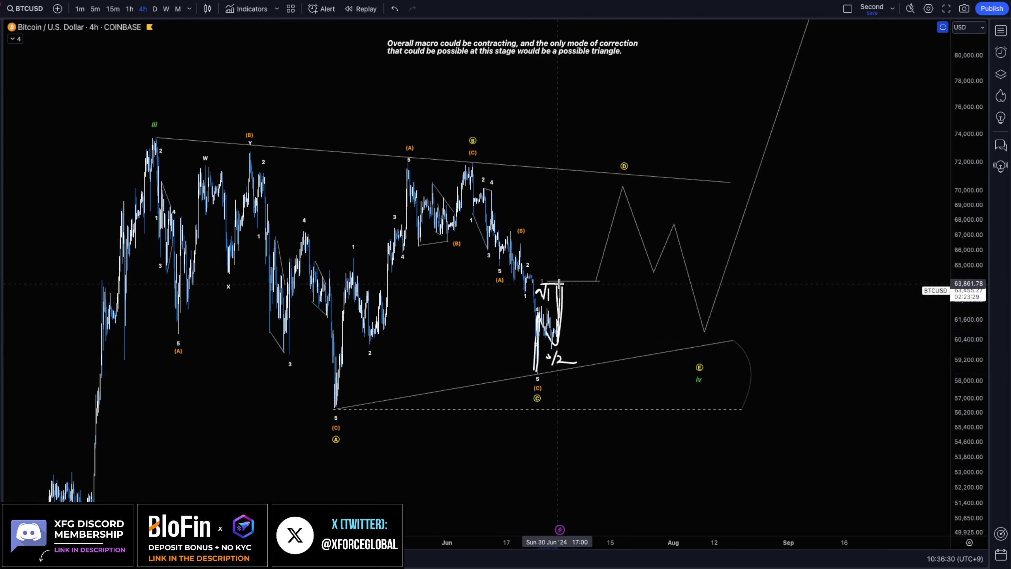
pyautogui.click(607, 284)
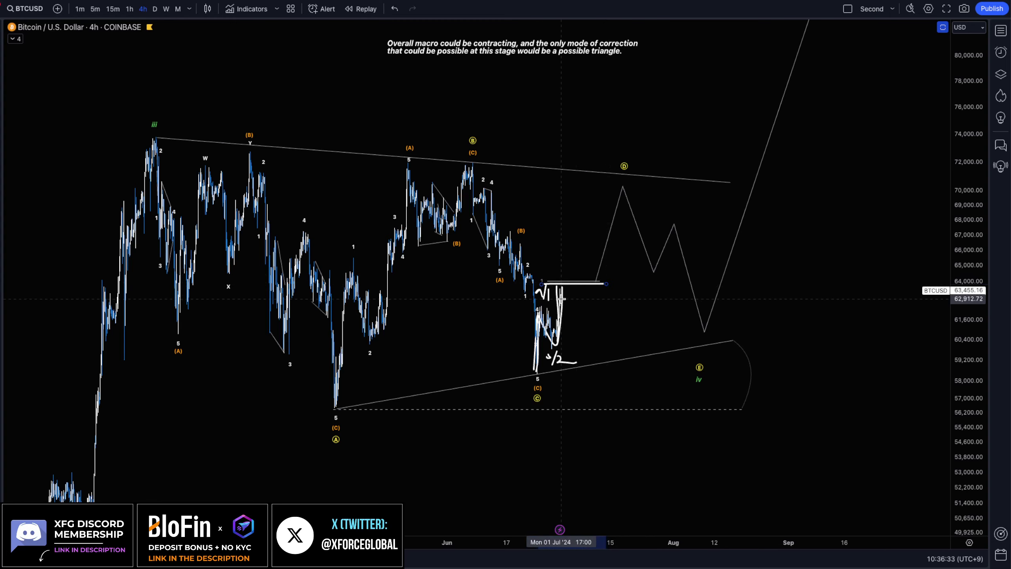
# Extend the sketched path above the horizontal level up to the D target, circle D, and undo the strokes
pyautogui.moveTo(561, 294); pyautogui.dragTo(582, 224)
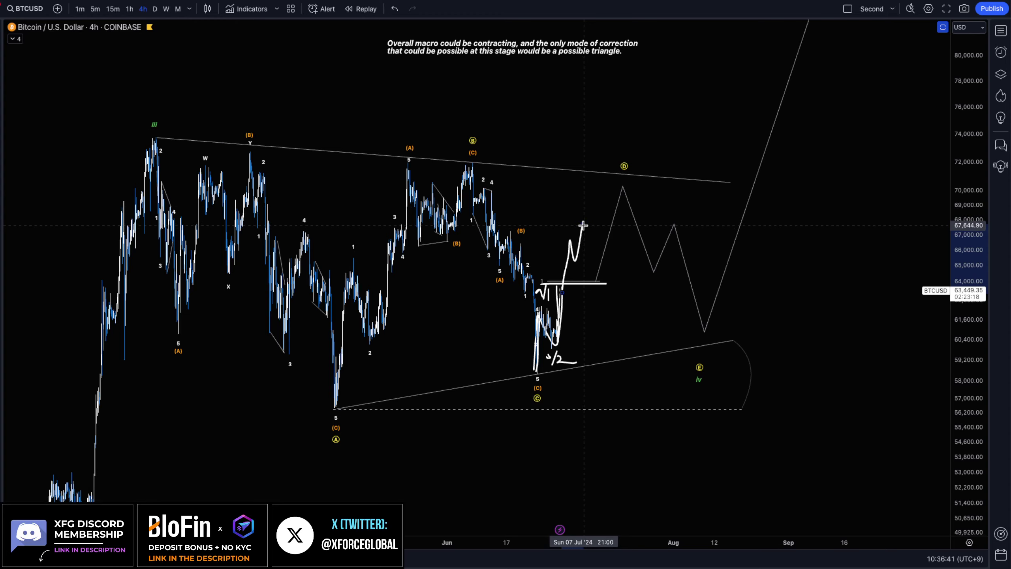
pyautogui.moveTo(583, 226)
pyautogui.mouseDown()
pyautogui.moveTo(605, 293)
pyautogui.moveTo(624, 182)
pyautogui.moveTo(617, 160)
pyautogui.mouseUp()
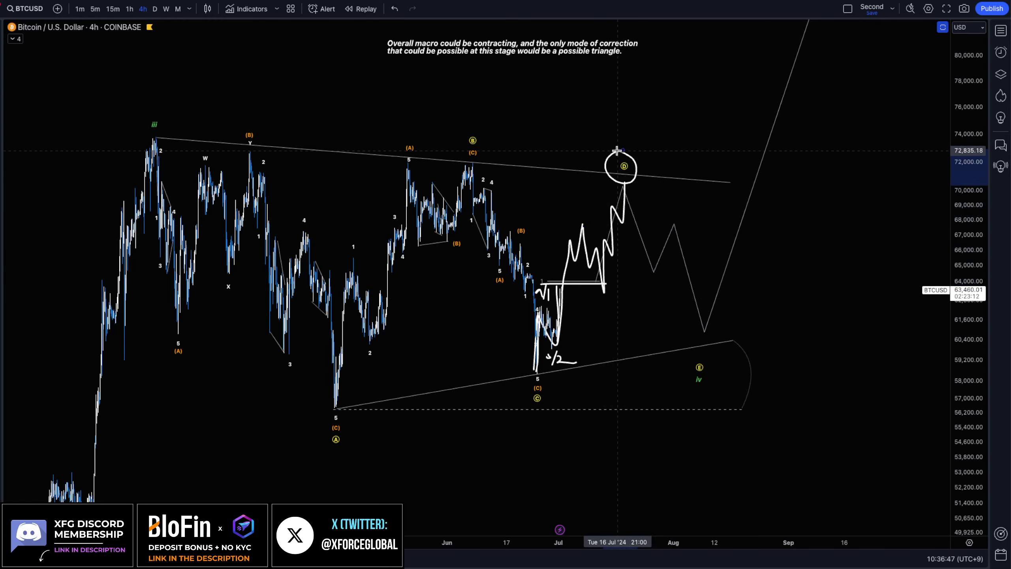
pyautogui.hotkey('ctrl', 'z')
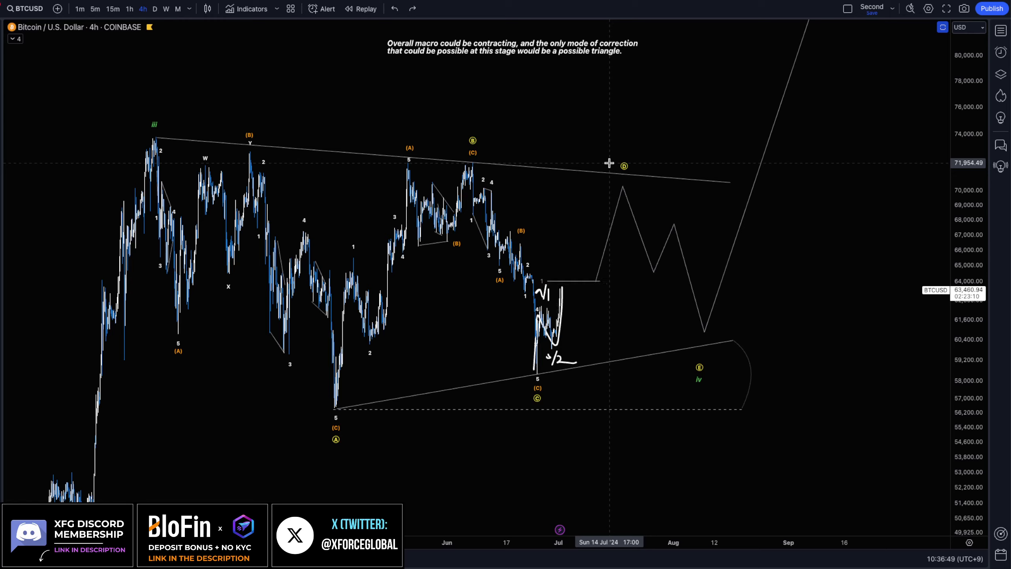
pyautogui.hotkey('ctrl', 'z')
pyautogui.hotkey('ctrl', 'z')
pyautogui.hotkey('ctrl', 'z')
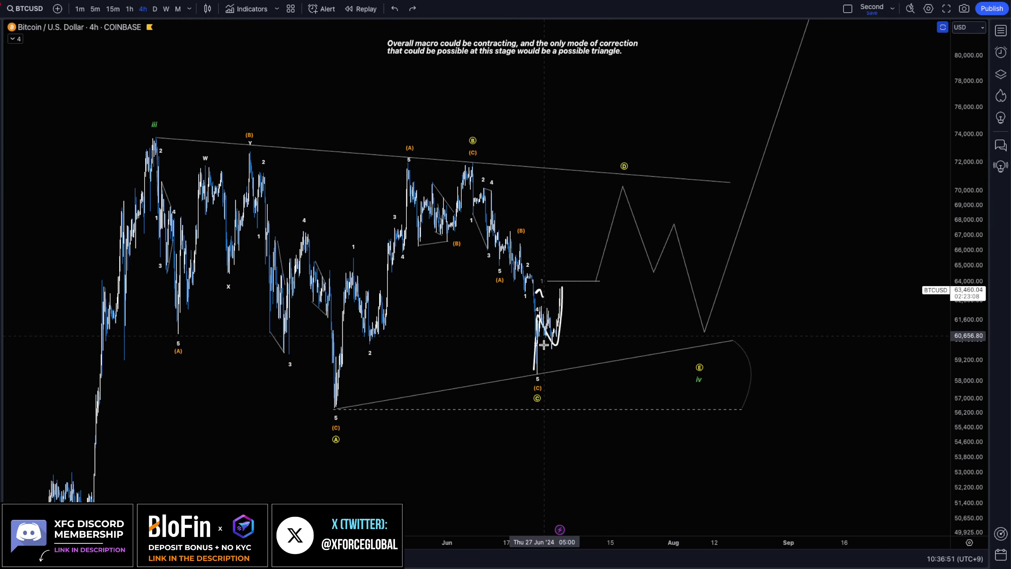
# Draw a narrow freehand loop around the projected leg from the circled C low to the D peak
pyautogui.moveTo(541, 369)
pyautogui.mouseDown()
pyautogui.moveTo(548, 306)
pyautogui.moveTo(617, 187)
pyautogui.moveTo(551, 371)
pyautogui.mouseUp()
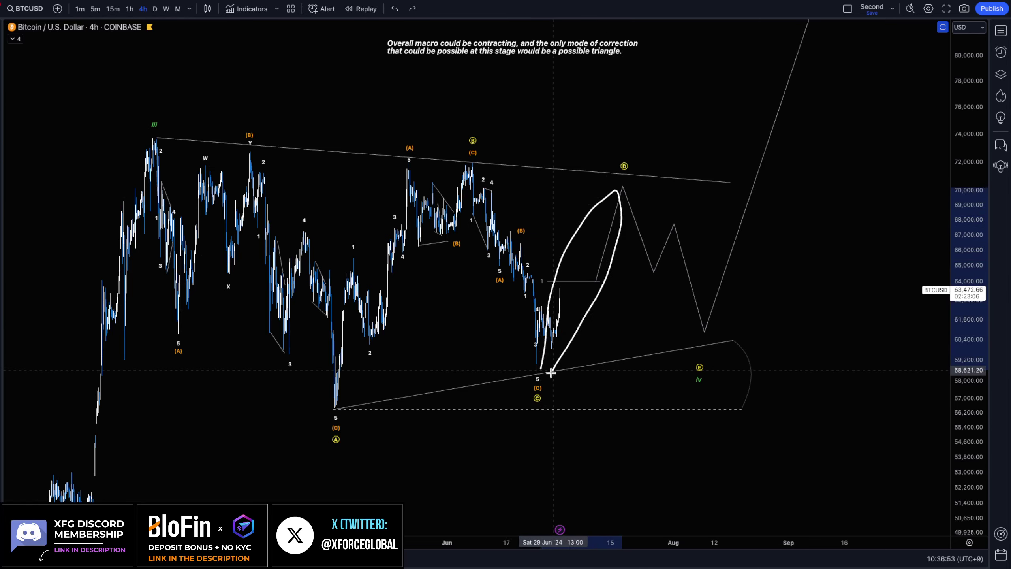
# Undo the loop, trace the swings from the iii peak through circled A, B and C, circle iii and D, and undo the strokes
pyautogui.hotkey('ctrl', 'z')
pyautogui.moveTo(506, 162)
pyautogui.mouseDown()
pyautogui.moveTo(328, 115)
pyautogui.moveTo(151, 211)
pyautogui.moveTo(454, 378)
pyautogui.moveTo(514, 184)
pyautogui.mouseUp()
pyautogui.moveTo(128, 140)
pyautogui.mouseDown()
pyautogui.moveTo(214, 243)
pyautogui.moveTo(408, 337)
pyautogui.moveTo(498, 305)
pyautogui.moveTo(524, 379)
pyautogui.mouseUp()
pyautogui.moveTo(148, 108); pyautogui.dragTo(150, 111)
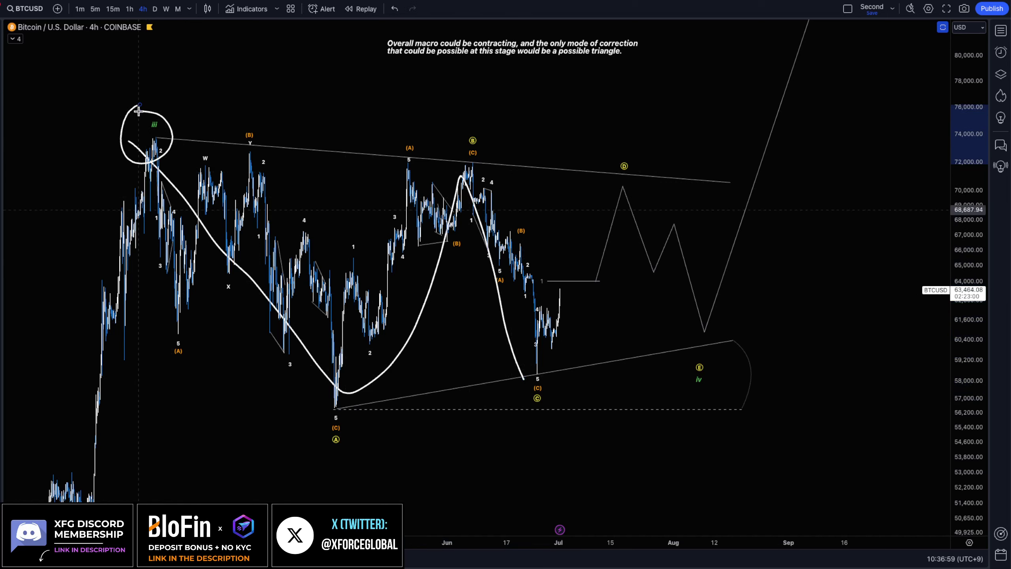
pyautogui.hotkey('ctrl', 'z')
pyautogui.hotkey('ctrl', 'z')
pyautogui.moveTo(607, 152)
pyautogui.mouseDown()
pyautogui.moveTo(633, 188)
pyautogui.moveTo(592, 178)
pyautogui.mouseUp()
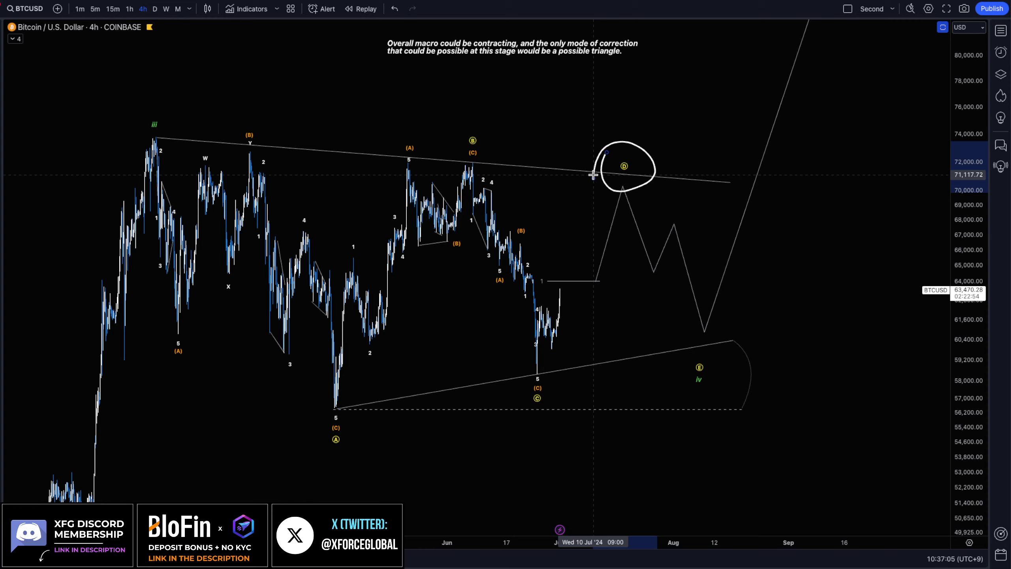
pyautogui.hotkey('ctrl', 'z')
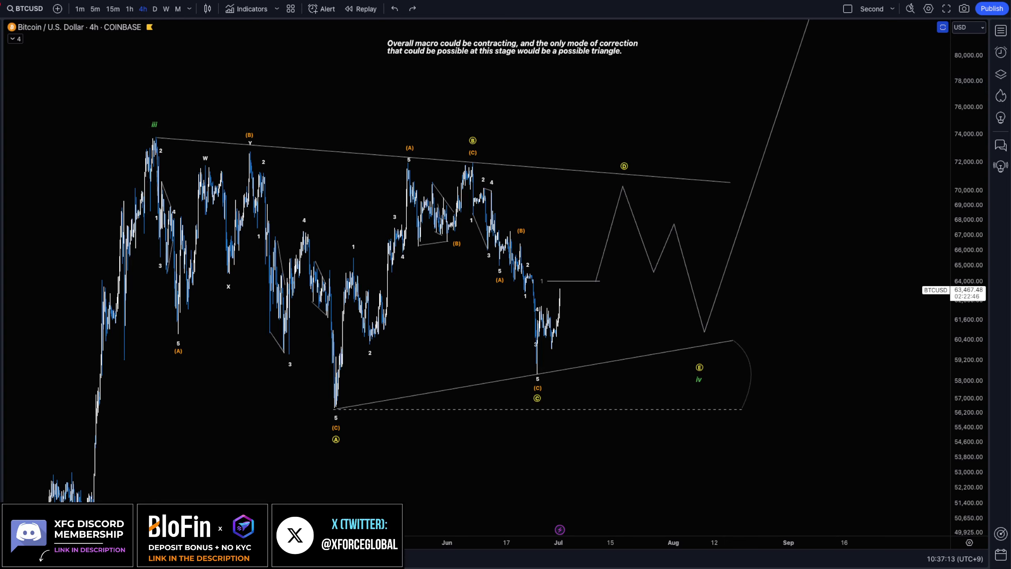
# Hide the Triangle Variation #1 drawing group and show the Diagonal group on the chart
pyautogui.moveTo(647, 95); pyautogui.dragTo(703, 151)
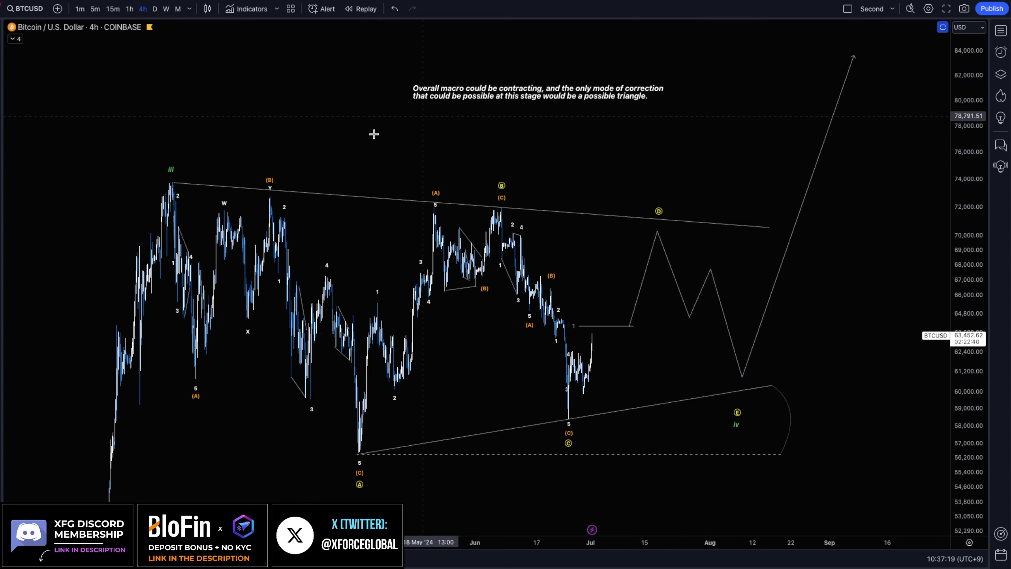
pyautogui.click(1001, 74)
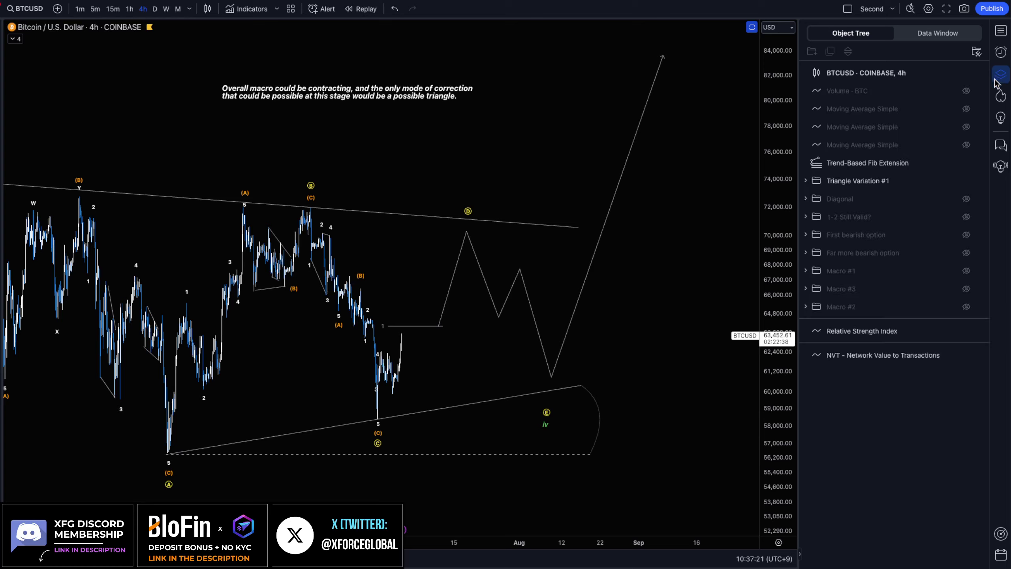
pyautogui.click(966, 181)
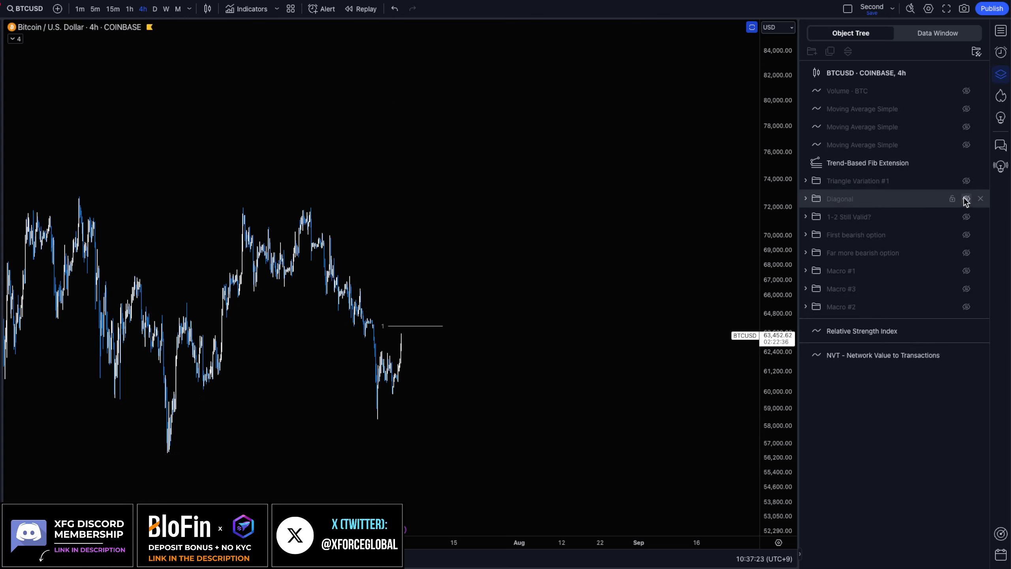
pyautogui.click(967, 199)
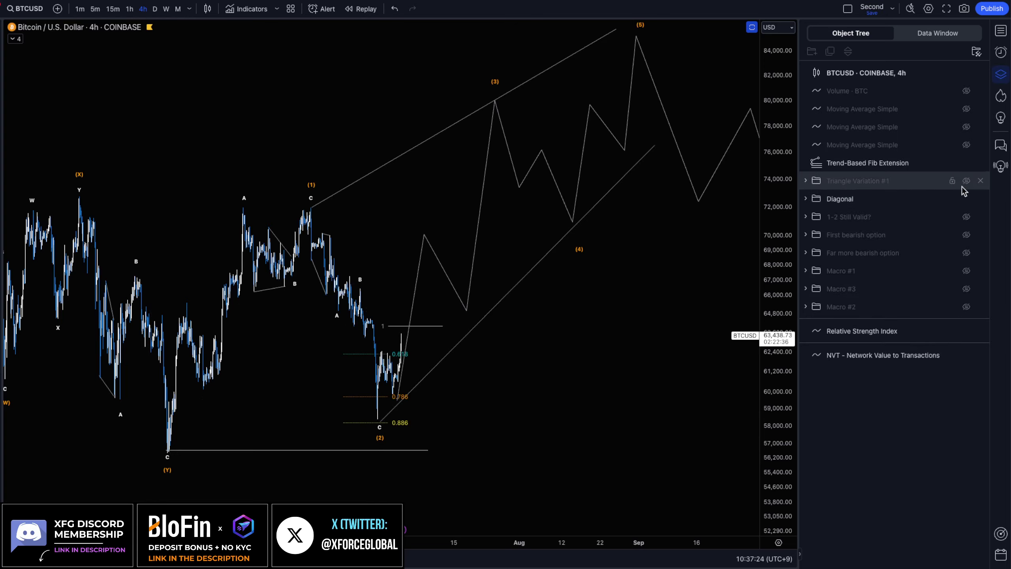
pyautogui.click(1001, 75)
# Circle the circled 4 low, trace the (W)-(X)-(Y) decline into it from the circled 3 peak, and undo the strokes
pyautogui.moveTo(828, 294); pyautogui.dragTo(725, 302)
pyautogui.scroll(-3, 724, 302)
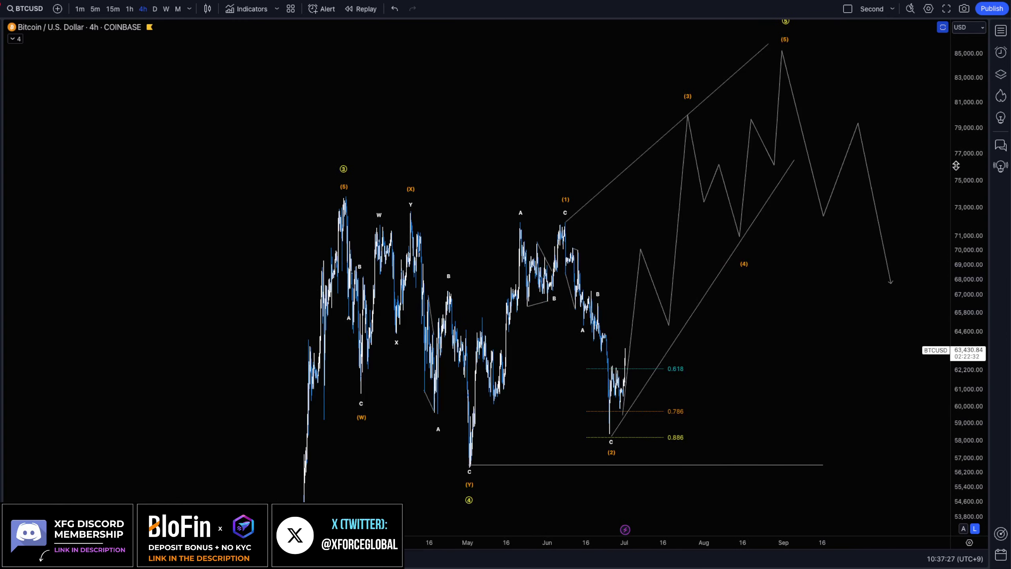
pyautogui.scroll(1, 927, 195)
pyautogui.moveTo(968, 108); pyautogui.dragTo(968, 161)
pyautogui.moveTo(828, 268); pyautogui.dragTo(788, 274)
pyautogui.scroll(2, 797, 272)
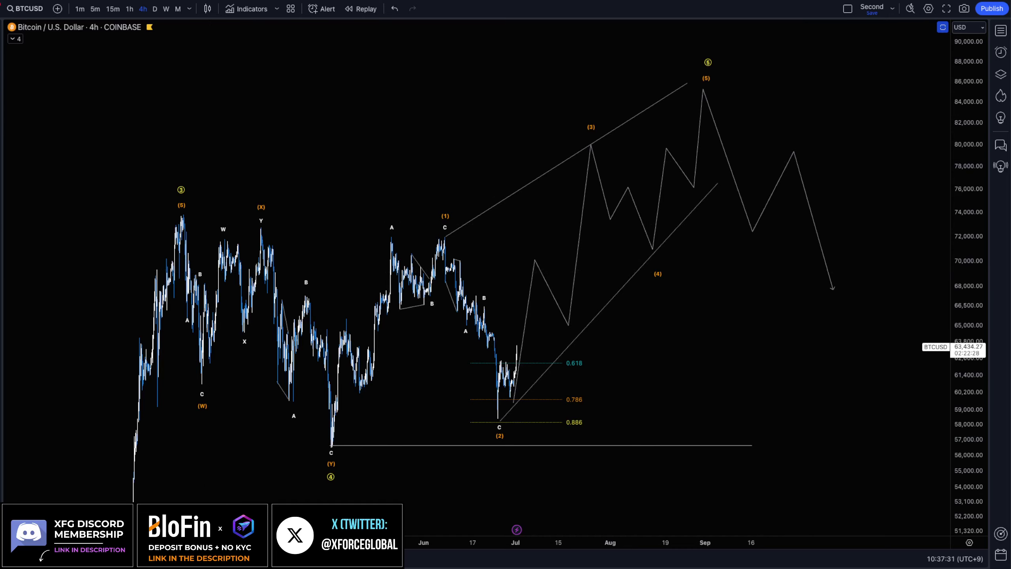
pyautogui.moveTo(337, 453)
pyautogui.mouseDown()
pyautogui.moveTo(360, 483)
pyautogui.moveTo(316, 453)
pyautogui.mouseUp()
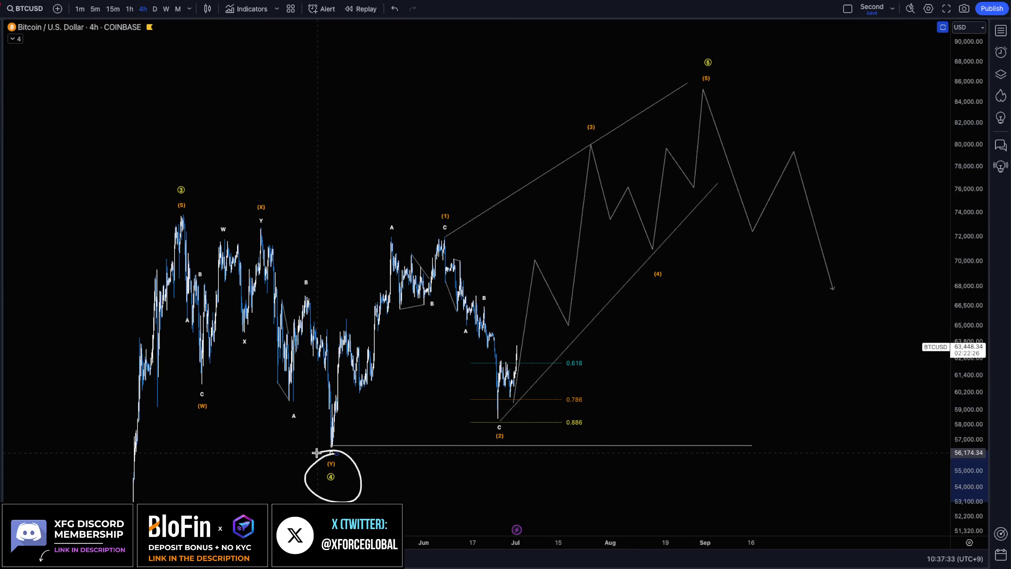
pyautogui.hotkey('ctrl', 'z')
pyautogui.moveTo(182, 224)
pyautogui.mouseDown()
pyautogui.moveTo(208, 374)
pyautogui.moveTo(258, 217)
pyautogui.moveTo(284, 346)
pyautogui.moveTo(334, 454)
pyautogui.mouseUp()
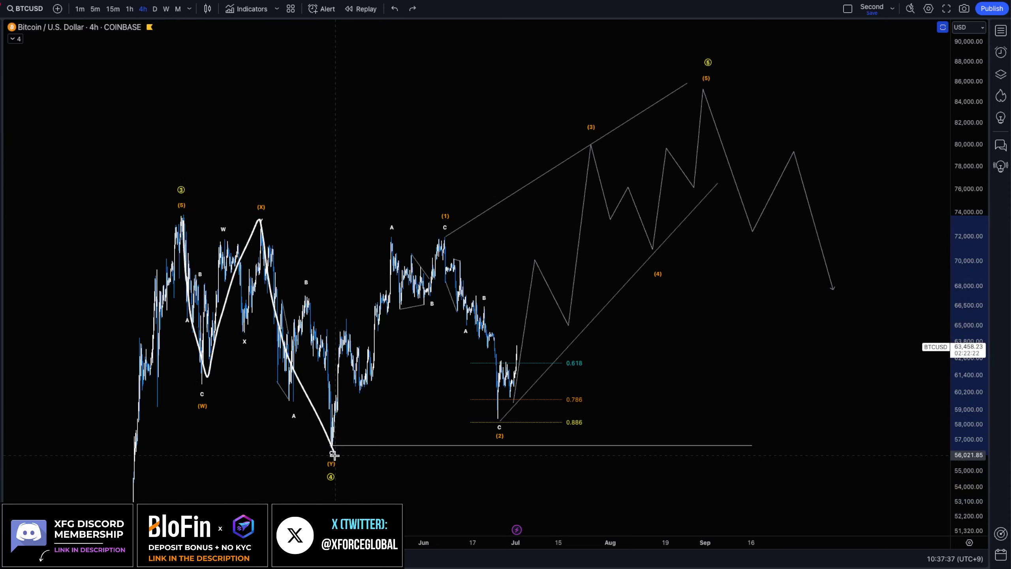
pyautogui.hotkey('ctrl', 'z')
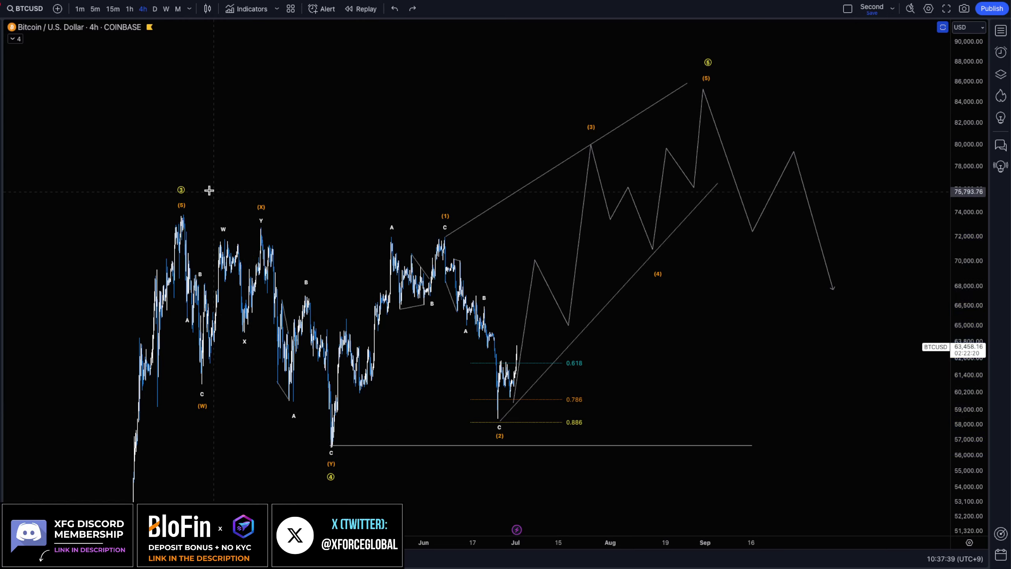
# Circle the circled 3 peak, the circled 4 low and the projected circled 5 target, and undo the strokes
pyautogui.moveTo(194, 181); pyautogui.dragTo(187, 174)
pyautogui.moveTo(327, 455); pyautogui.dragTo(323, 453)
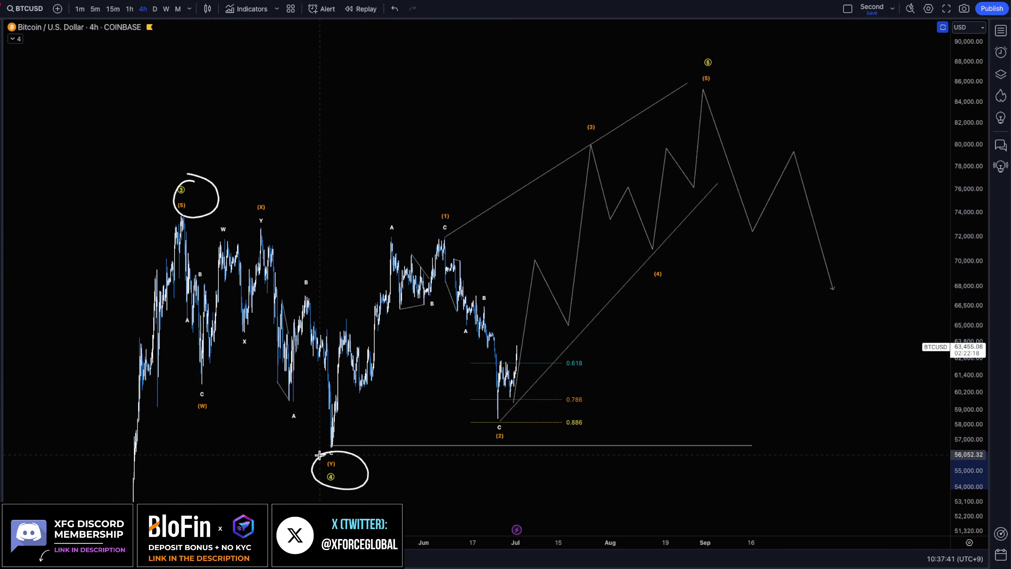
pyautogui.hotkey('ctrl', 'z')
pyautogui.hotkey('ctrl', 'z')
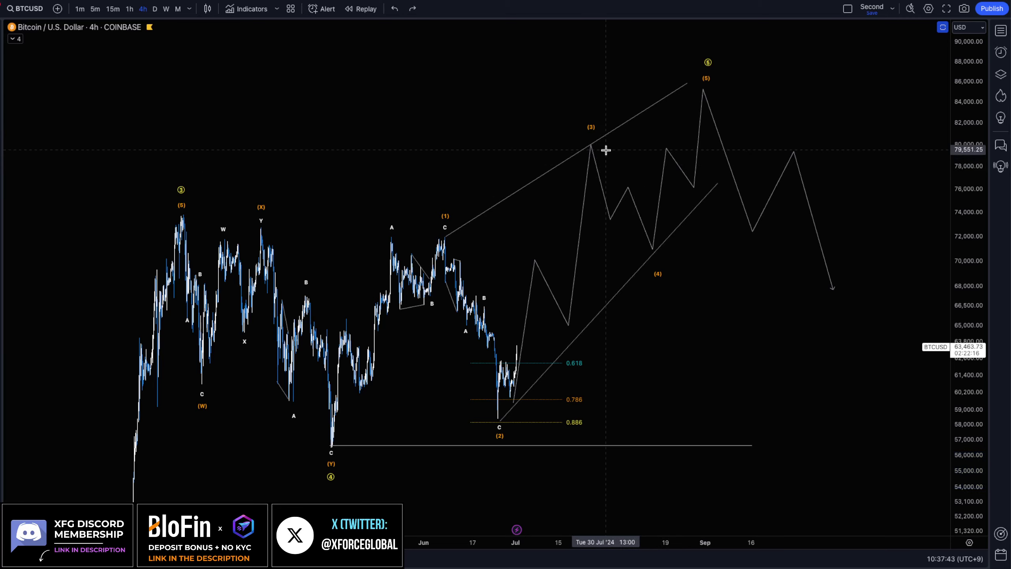
pyautogui.moveTo(713, 60)
pyautogui.mouseDown()
pyautogui.moveTo(682, 95)
pyautogui.moveTo(724, 54)
pyautogui.moveTo(710, 55)
pyautogui.mouseUp()
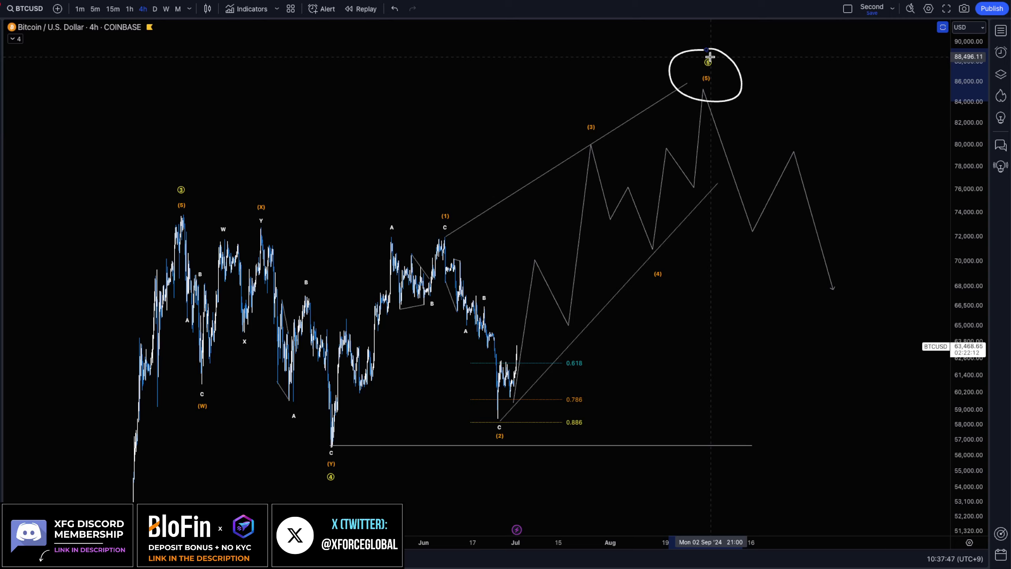
pyautogui.hotkey('ctrl', 'z')
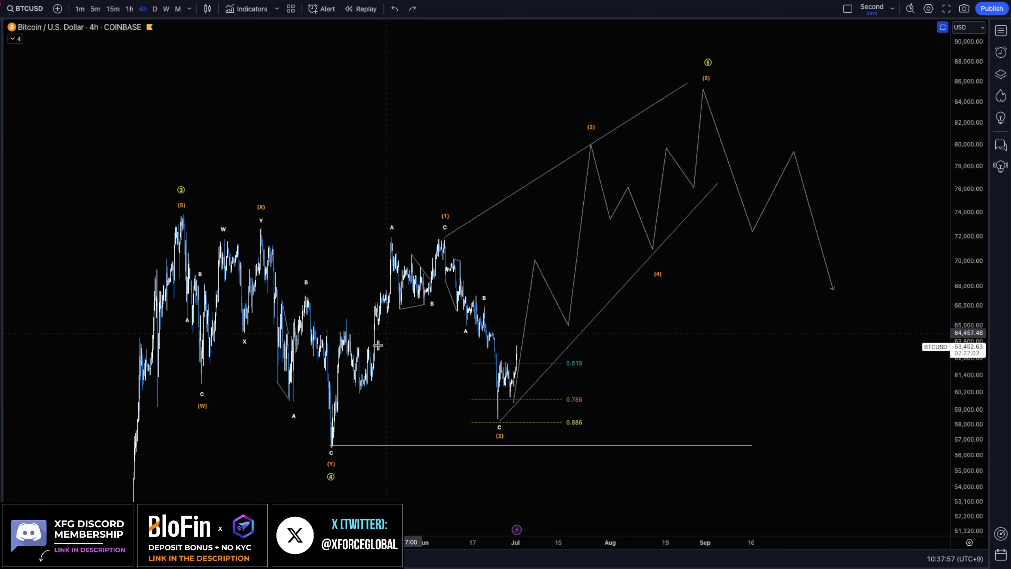
# Trace the rise from the circled 4 low up to the (1) peak, and undo the strokes
pyautogui.moveTo(325, 454)
pyautogui.mouseDown()
pyautogui.moveTo(354, 391)
pyautogui.moveTo(339, 381)
pyautogui.mouseUp()
pyautogui.press('Delete')
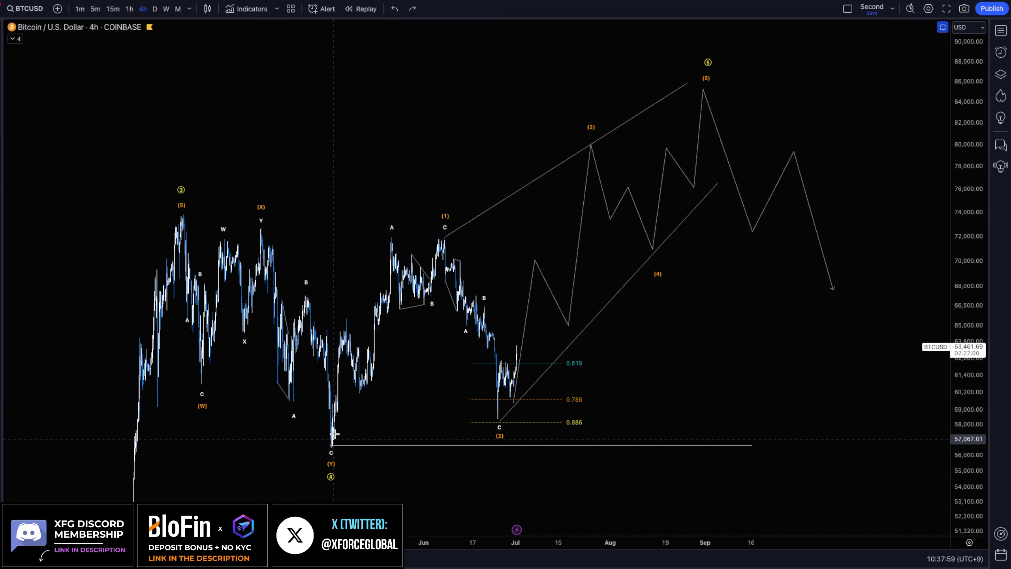
pyautogui.moveTo(334, 437)
pyautogui.mouseDown()
pyautogui.moveTo(393, 247)
pyautogui.moveTo(433, 298)
pyautogui.moveTo(446, 238)
pyautogui.moveTo(387, 246)
pyautogui.moveTo(454, 235)
pyautogui.mouseUp()
pyautogui.hotkey('ctrl', 'z')
pyautogui.hotkey('ctrl', 'z')
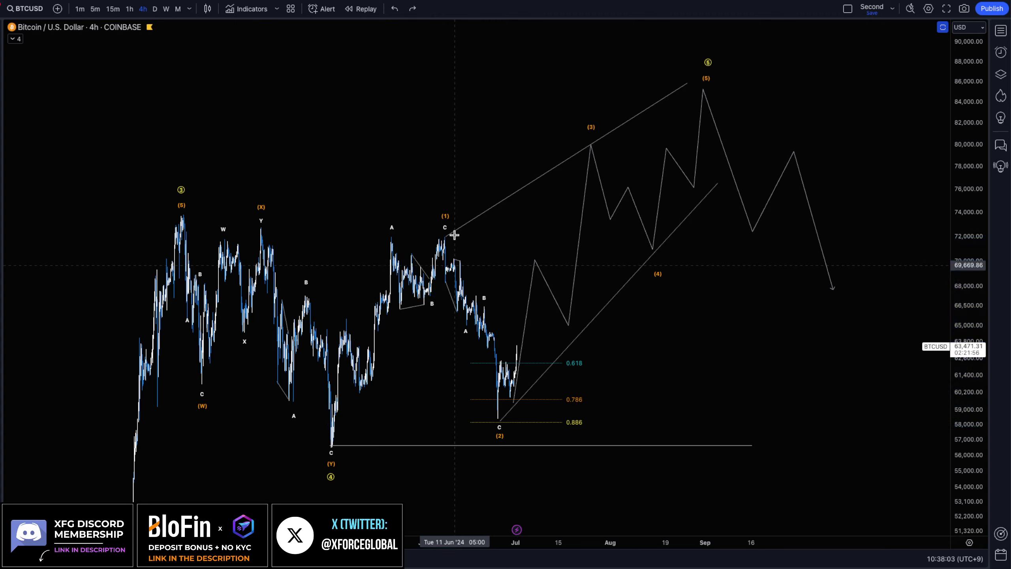
# Draw large freehand loops around the projected diagonal between (1), (2) and (5), undoing each one
pyautogui.moveTo(627, 140)
pyautogui.mouseDown()
pyautogui.moveTo(479, 235)
pyautogui.moveTo(635, 133)
pyautogui.mouseUp()
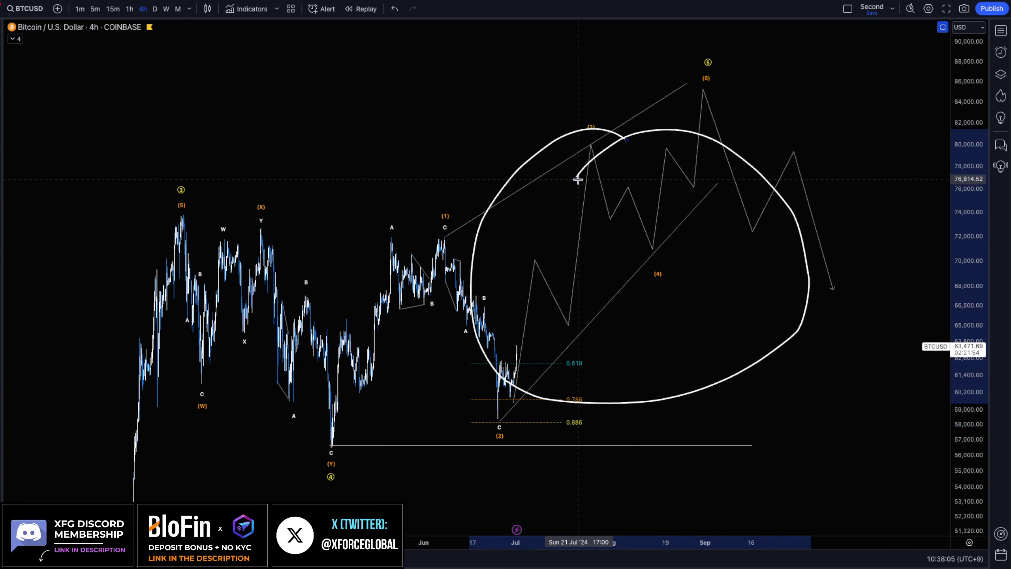
pyautogui.hotkey('ctrl', 'z')
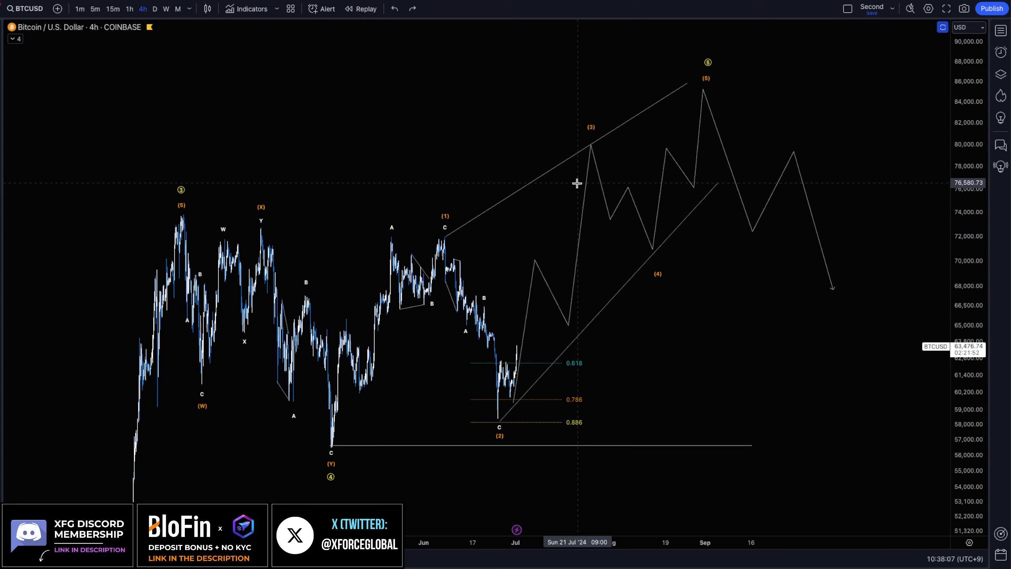
pyautogui.moveTo(692, 65)
pyautogui.mouseDown()
pyautogui.moveTo(468, 208)
pyautogui.moveTo(708, 158)
pyautogui.mouseUp()
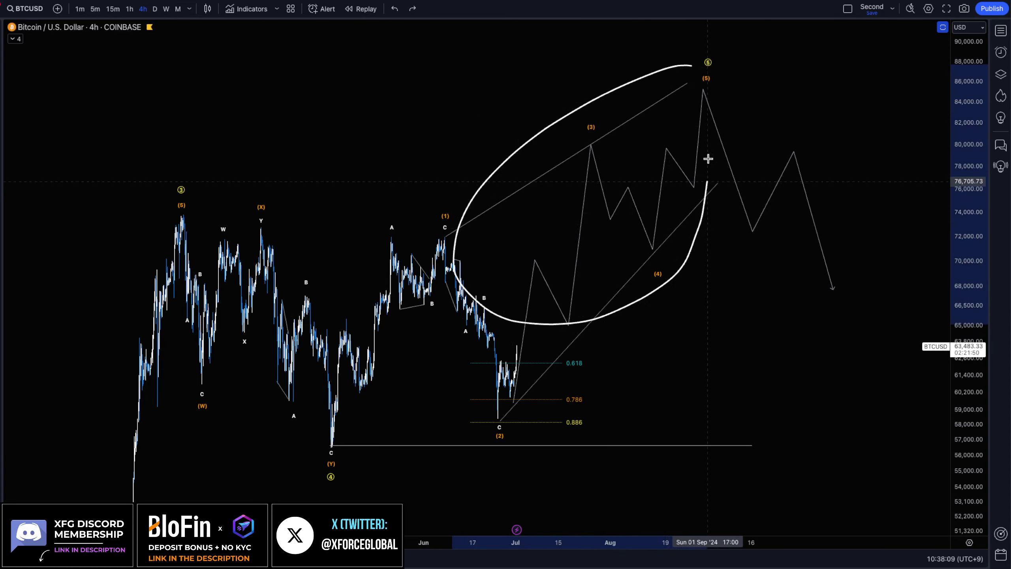
pyautogui.hotkey('ctrl', 'z')
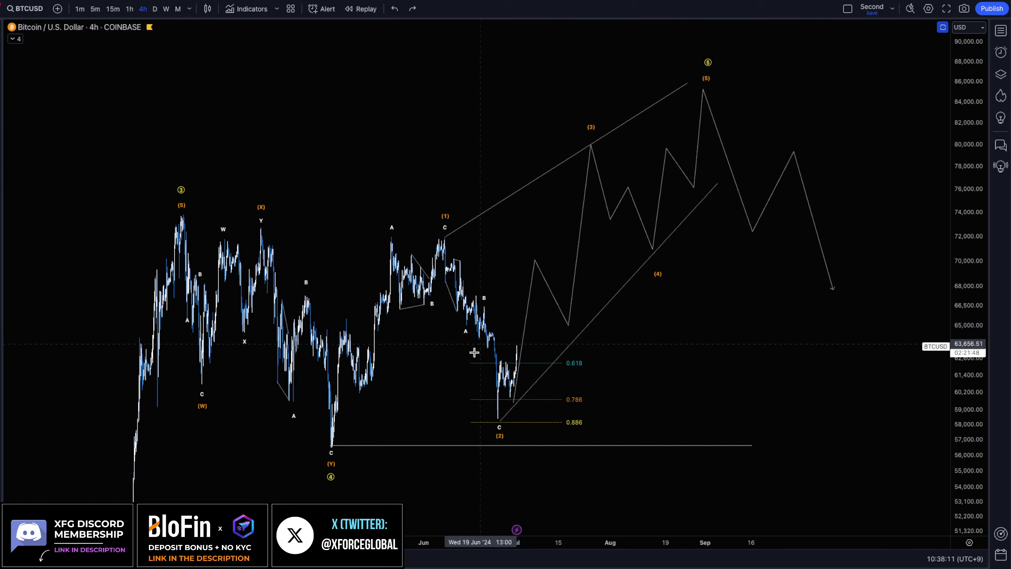
# Trace the diagonal's waves from the circled 4 low up to (5), mark its upper and lower boundary lines, and undo the strokes
pyautogui.moveTo(501, 410)
pyautogui.mouseDown()
pyautogui.moveTo(526, 264)
pyautogui.moveTo(564, 322)
pyautogui.moveTo(595, 156)
pyautogui.mouseUp()
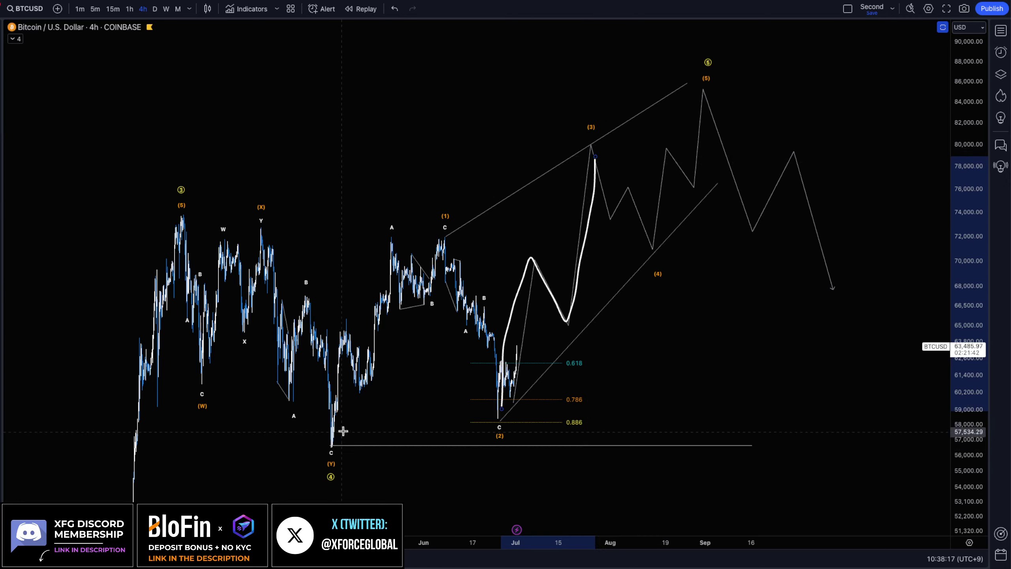
pyautogui.moveTo(333, 443)
pyautogui.mouseDown()
pyautogui.moveTo(421, 271)
pyautogui.moveTo(493, 349)
pyautogui.moveTo(552, 277)
pyautogui.moveTo(594, 152)
pyautogui.mouseUp()
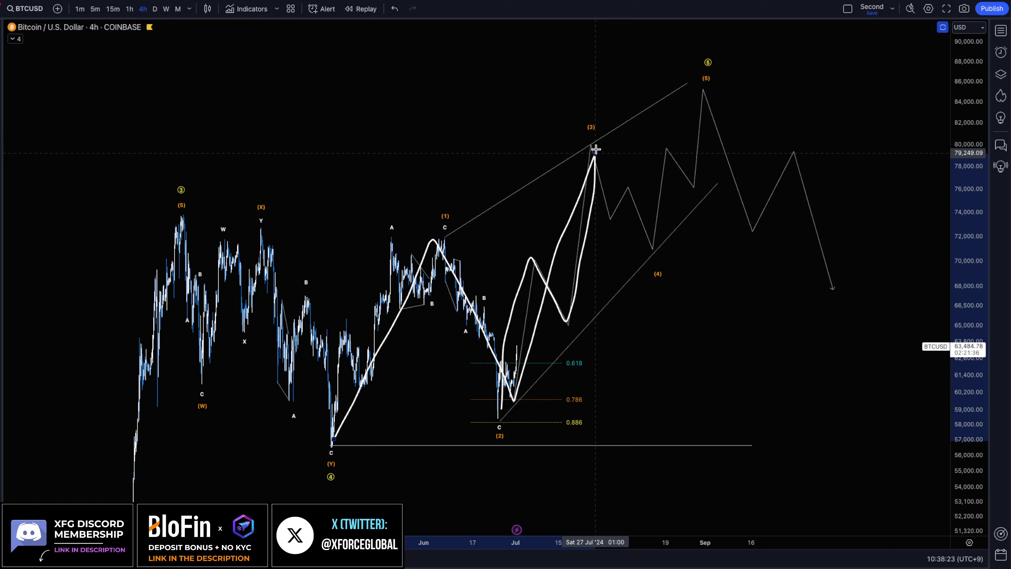
pyautogui.moveTo(606, 216)
pyautogui.mouseDown()
pyautogui.moveTo(642, 225)
pyautogui.moveTo(665, 149)
pyautogui.moveTo(695, 195)
pyautogui.moveTo(707, 93)
pyautogui.mouseUp()
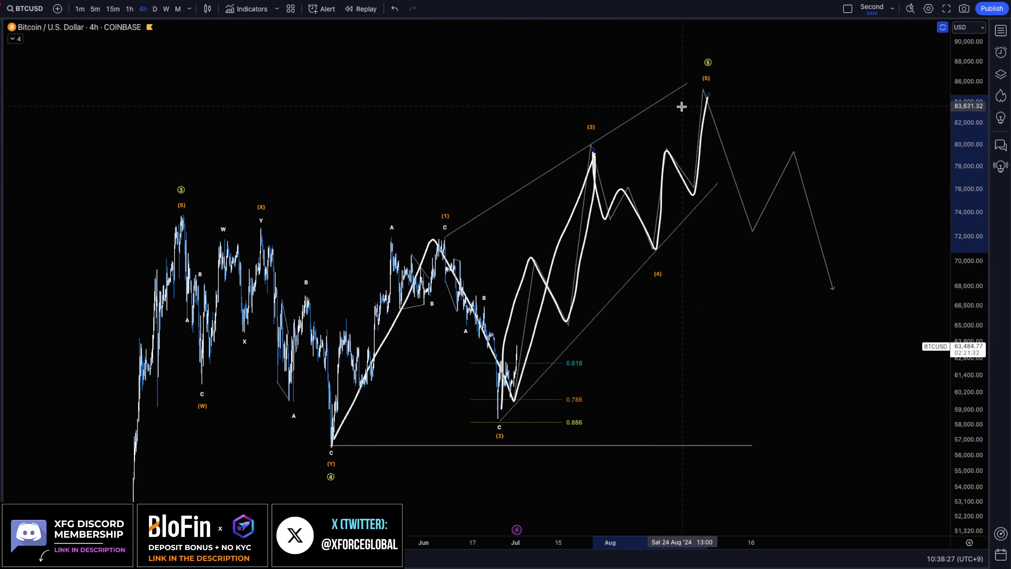
pyautogui.moveTo(419, 248); pyautogui.dragTo(640, 103)
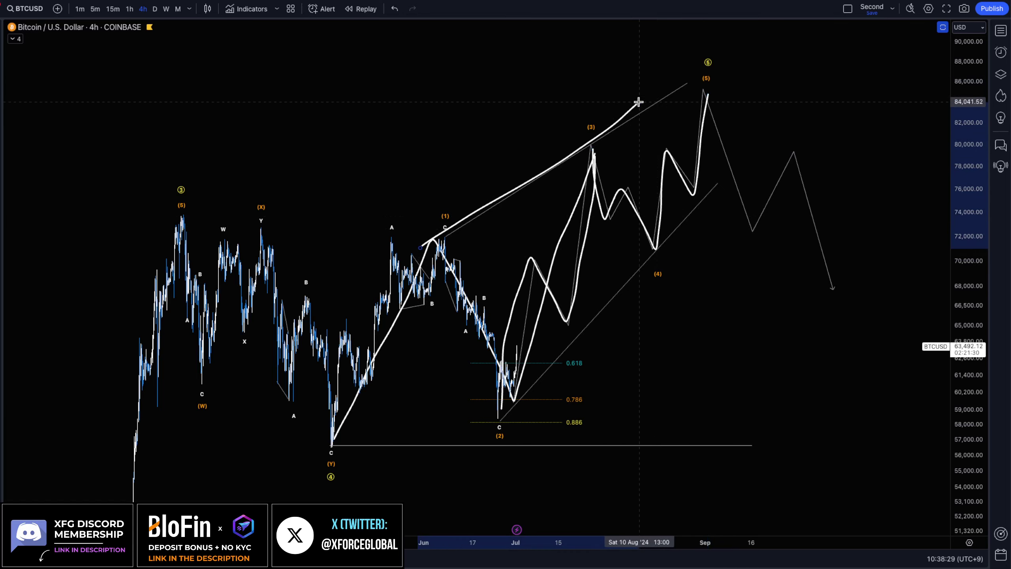
pyautogui.moveTo(515, 377); pyautogui.dragTo(713, 185)
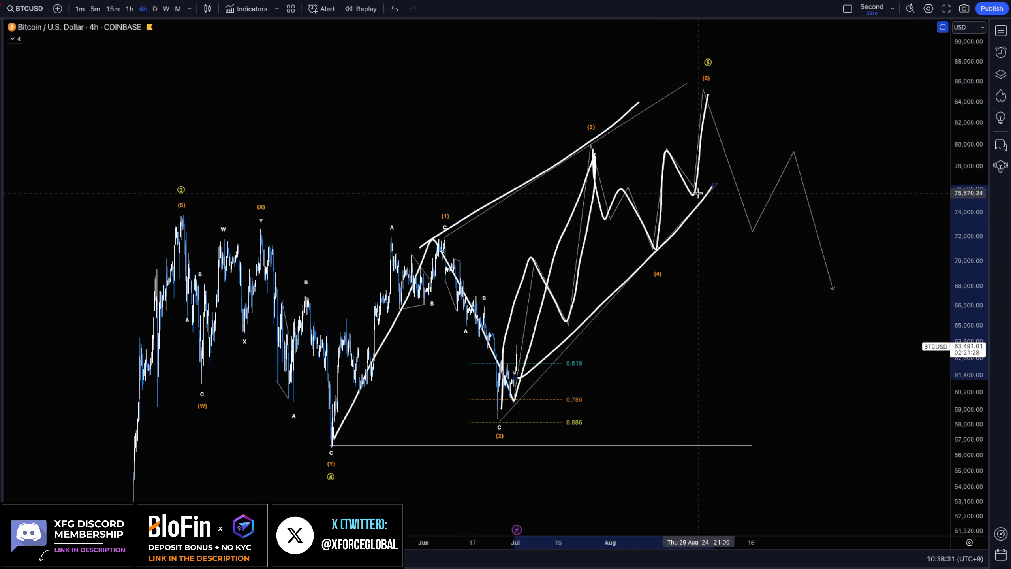
pyautogui.hotkey('ctrl', 'z')
pyautogui.hotkey('ctrl', 'z')
pyautogui.hotkey('ctrl', 'z')
pyautogui.hotkey('ctrl', 'z')
pyautogui.hotkey('ctrl', 'z')
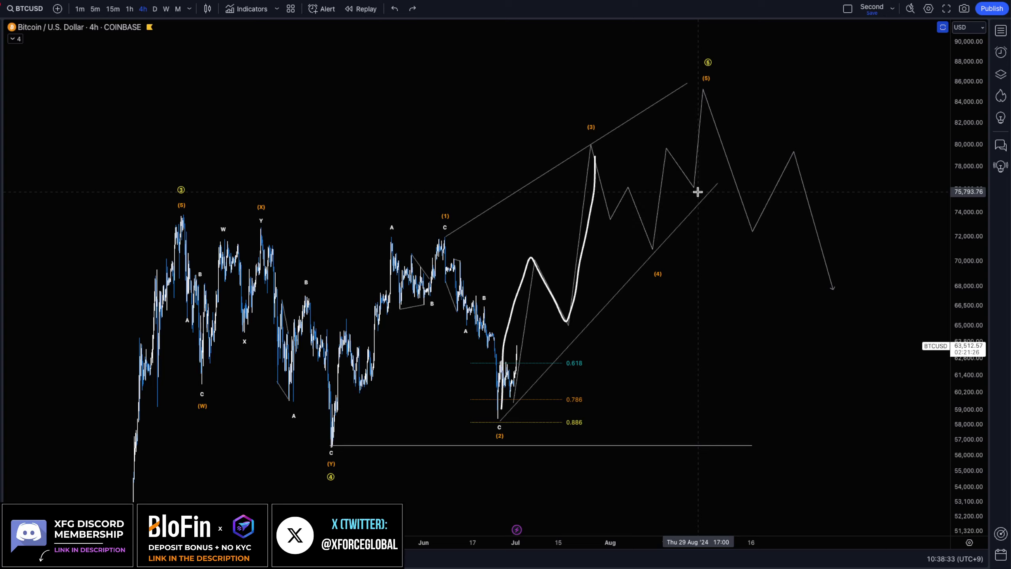
pyautogui.hotkey('ctrl', 'z')
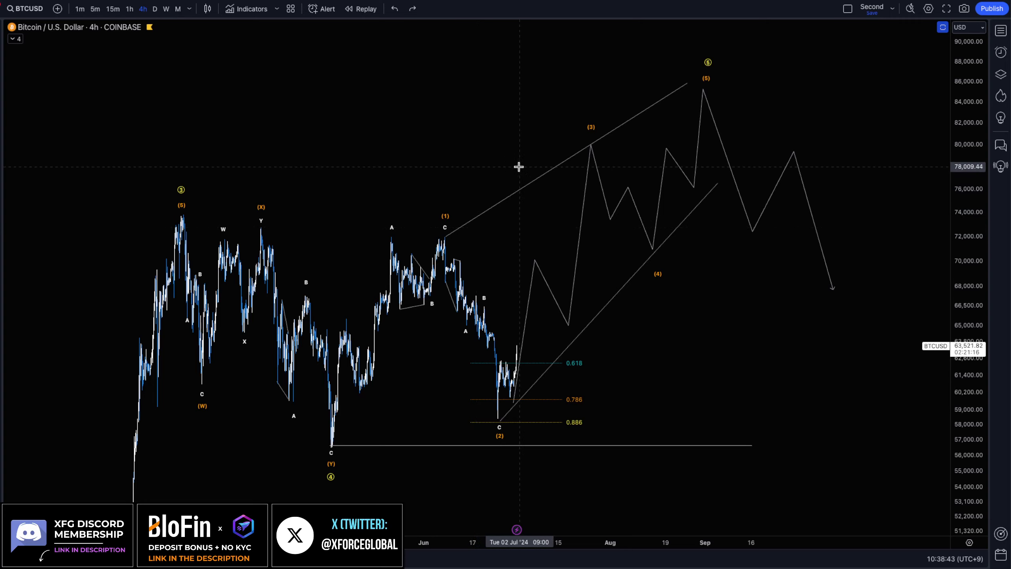
# Trace the three-leg rise from (2) to (3), loop the whole diagonal, mark the circled 3 peak, and undo the strokes
pyautogui.moveTo(511, 395)
pyautogui.mouseDown()
pyautogui.moveTo(536, 265)
pyautogui.moveTo(569, 319)
pyautogui.moveTo(599, 165)
pyautogui.mouseUp()
pyautogui.moveTo(668, 70)
pyautogui.mouseDown()
pyautogui.moveTo(460, 72)
pyautogui.moveTo(820, 255)
pyautogui.moveTo(623, 44)
pyautogui.mouseUp()
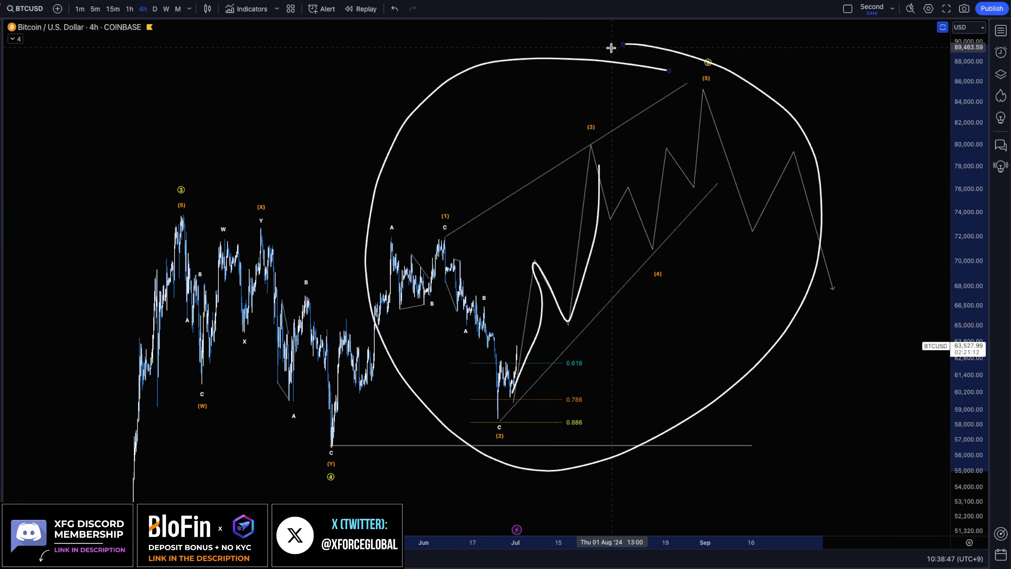
pyautogui.hotkey('ctrl', 'z')
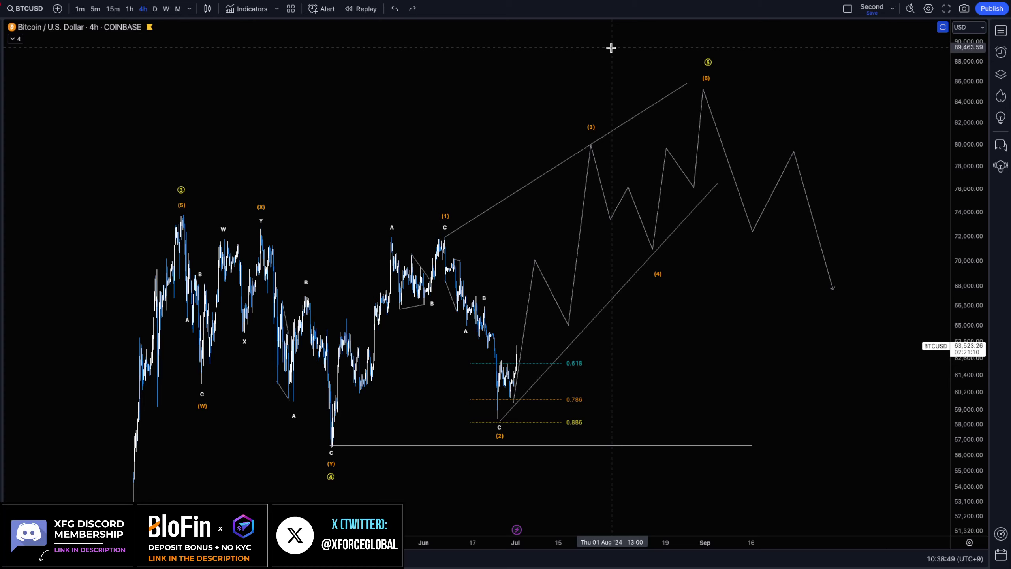
pyautogui.moveTo(151, 201)
pyautogui.mouseDown()
pyautogui.moveTo(266, 211)
pyautogui.moveTo(160, 227)
pyautogui.mouseUp()
pyautogui.hotkey('ctrl', 'z')
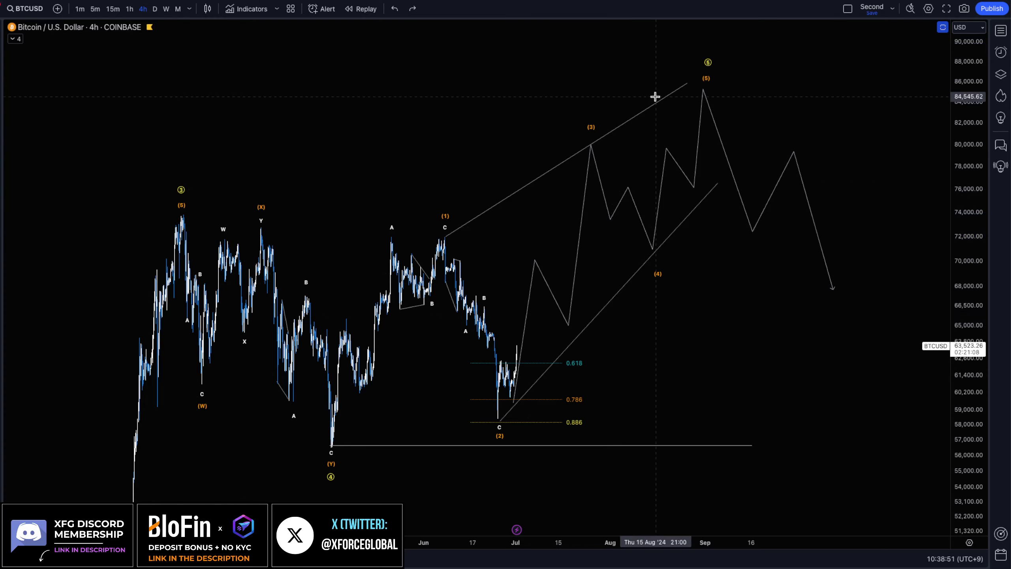
# Mark the area above the projected (3) peak, circle the circled 5 target, and undo the strokes
pyautogui.moveTo(600, 125)
pyautogui.mouseDown()
pyautogui.moveTo(609, 212)
pyautogui.moveTo(654, 245)
pyautogui.moveTo(689, 180)
pyautogui.moveTo(695, 83)
pyautogui.moveTo(558, 255)
pyautogui.moveTo(634, 41)
pyautogui.mouseUp()
pyautogui.hotkey('ctrl', 'z')
pyautogui.hotkey('ctrl', 'z')
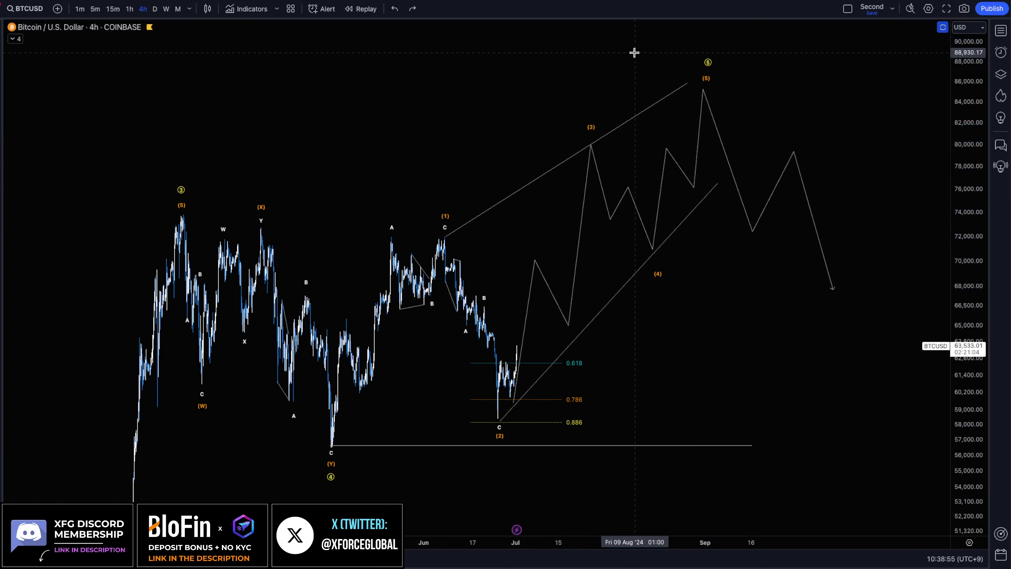
pyautogui.moveTo(714, 44); pyautogui.dragTo(721, 48)
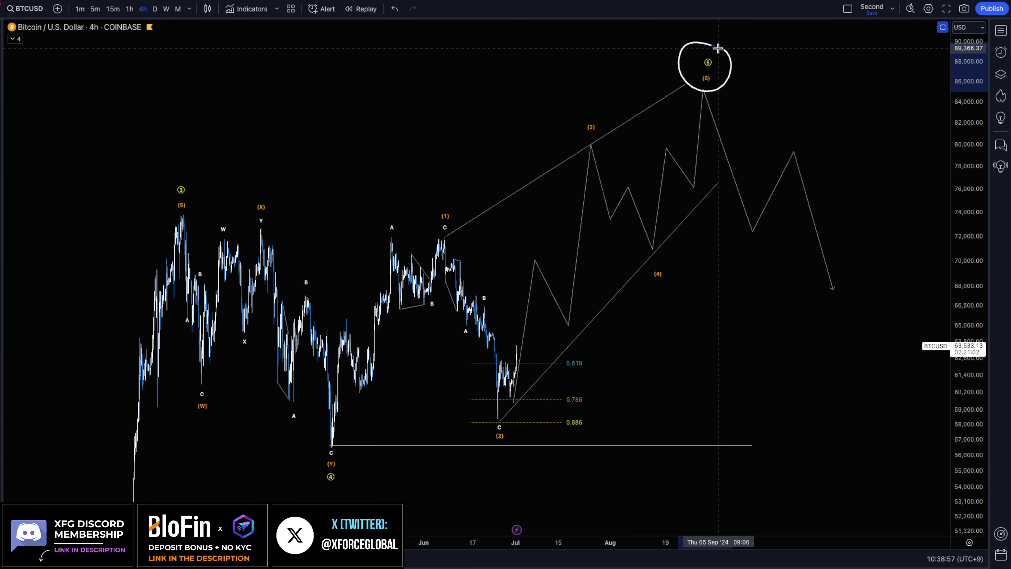
pyautogui.hotkey('ctrl', 'z')
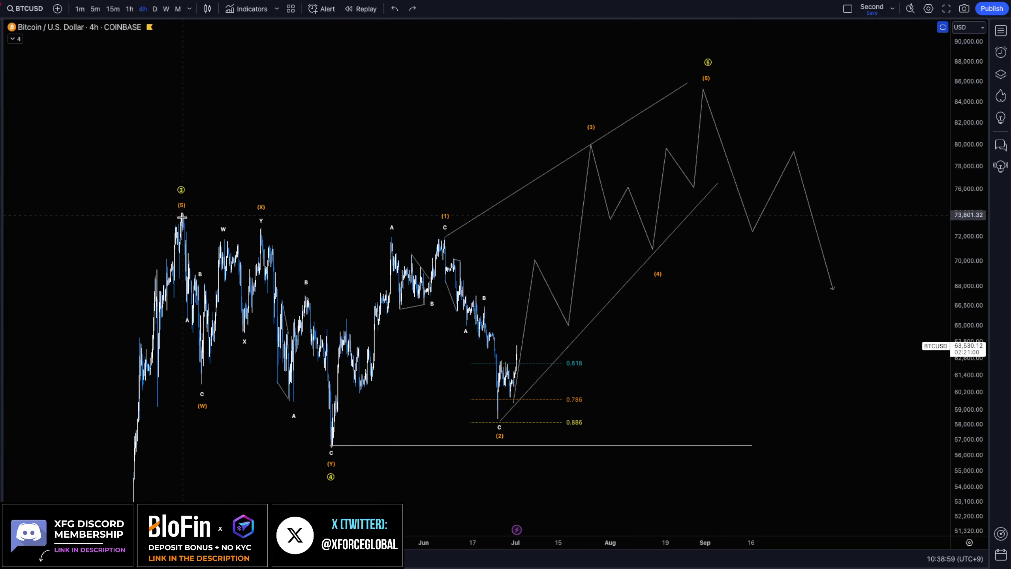
# Retrace the decline from the circled 3 peak, circle the circled 4 low and the circled 5 target, and undo the strokes
pyautogui.moveTo(182, 217)
pyautogui.mouseDown()
pyautogui.moveTo(261, 244)
pyautogui.moveTo(343, 498)
pyautogui.moveTo(337, 434)
pyautogui.mouseUp()
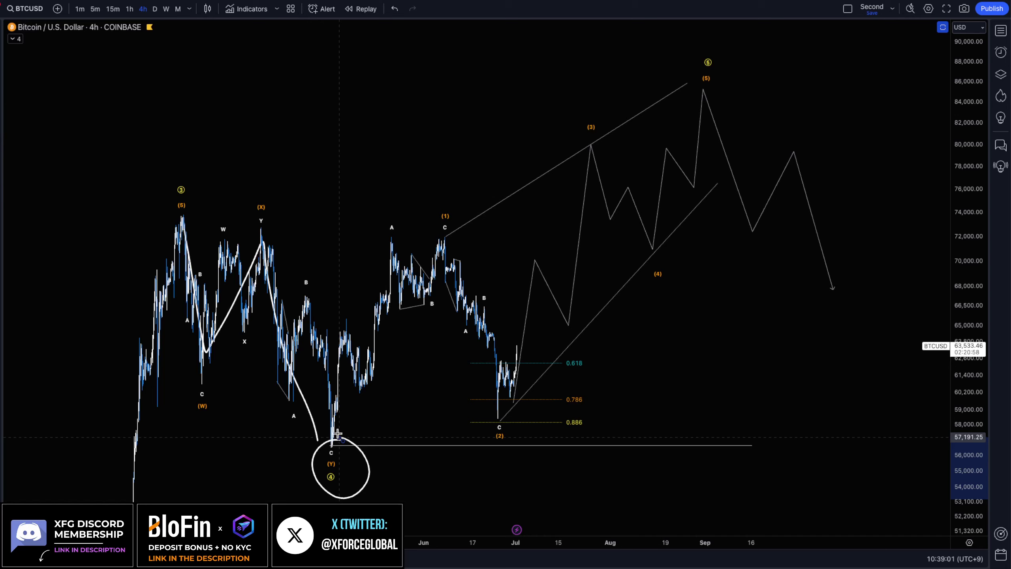
pyautogui.moveTo(702, 47); pyautogui.dragTo(683, 50)
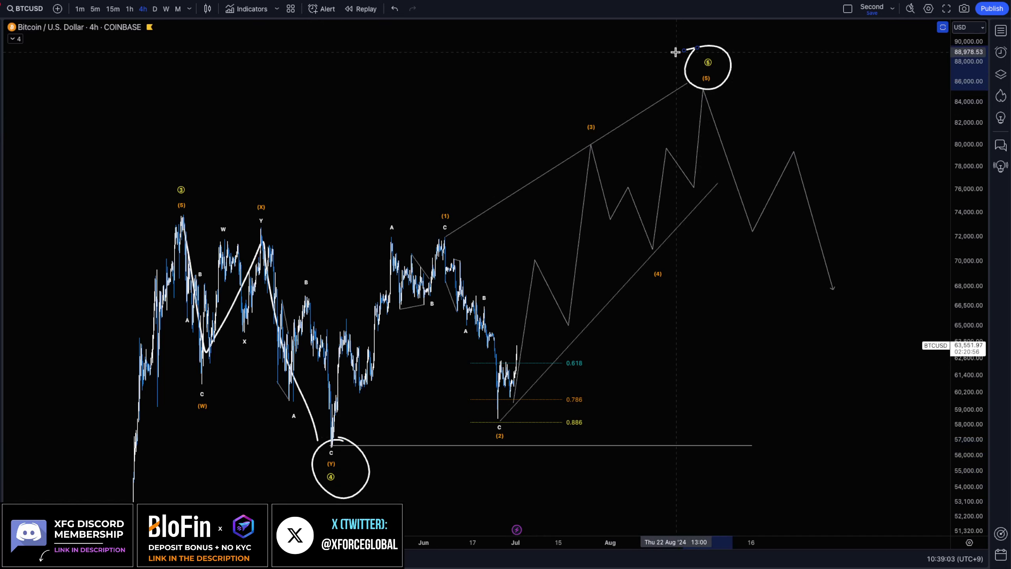
pyautogui.hotkey('ctrl', 'z')
pyautogui.hotkey('ctrl', 'z')
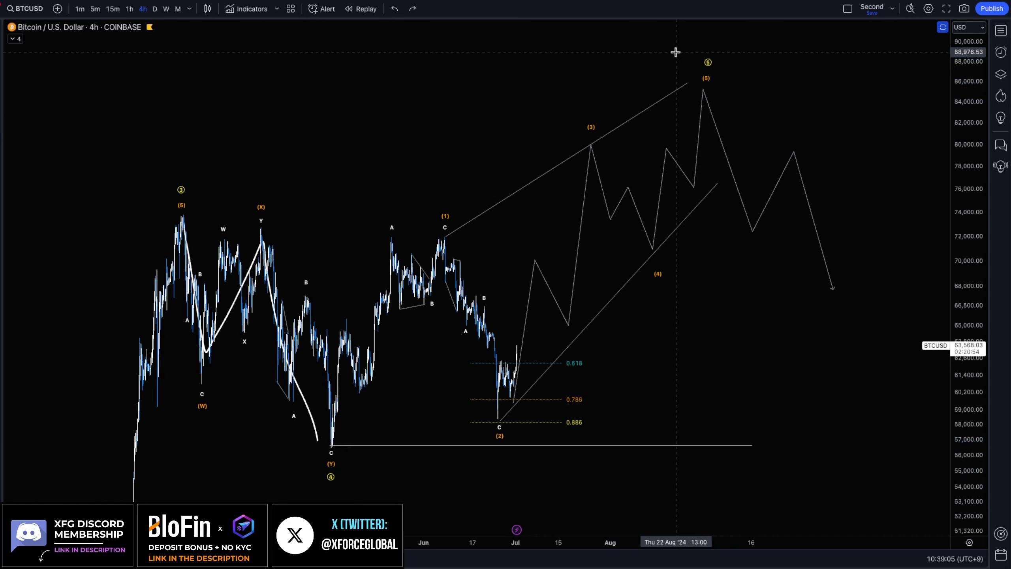
pyautogui.hotkey('ctrl', 'z')
# Zoom out to show the larger rally leading into the circled 3 peak
pyautogui.scroll(-5, 225, 401)
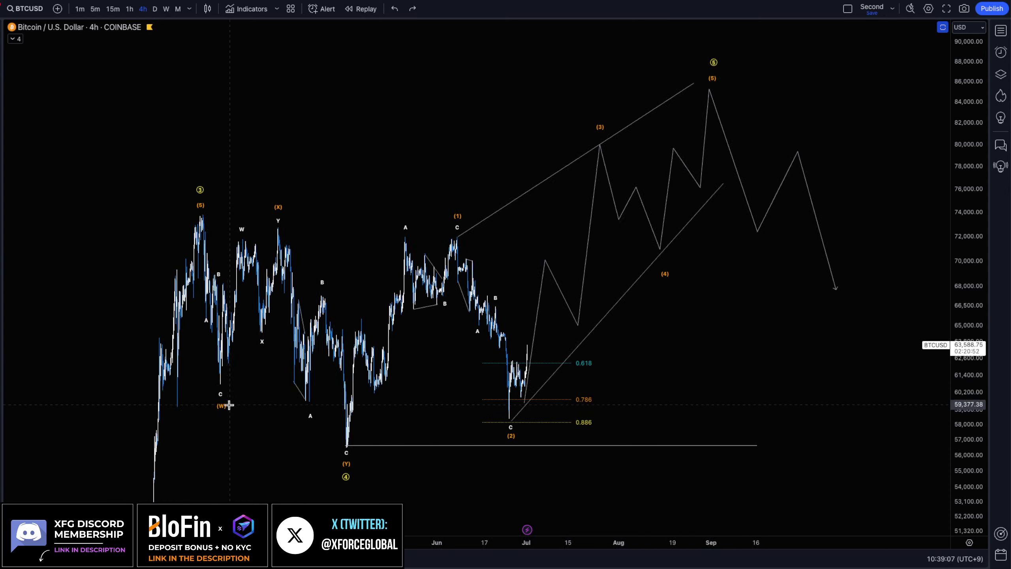
pyautogui.scroll(-3, 639, 421)
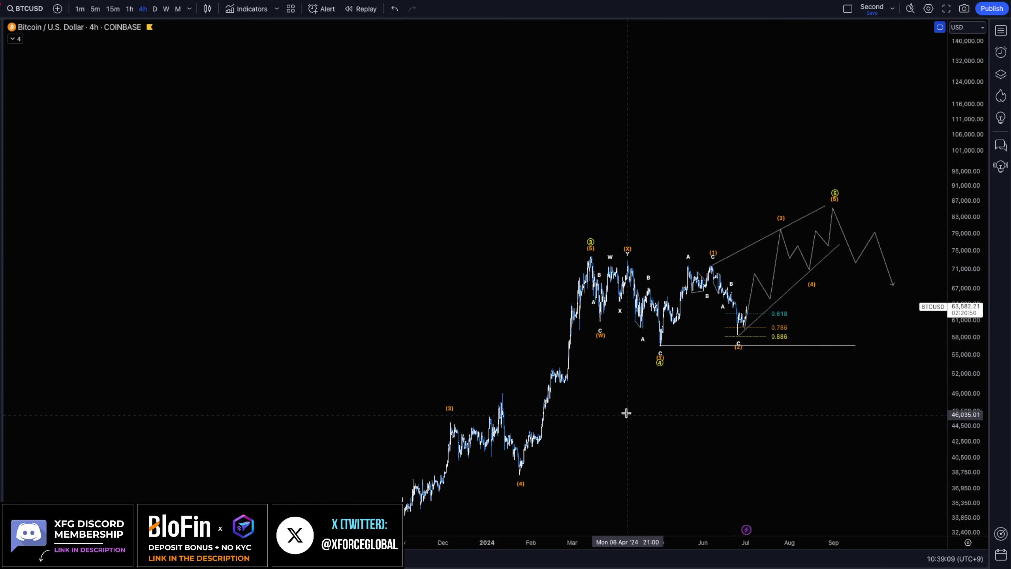
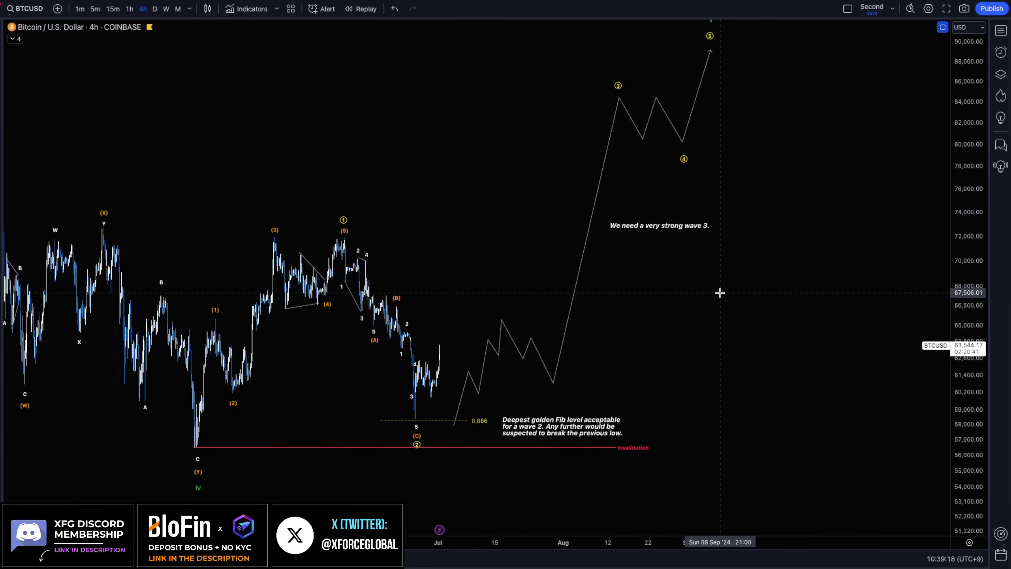
# Trace the correction from the green iii peak to the iv low, mark from that low toward circled 2, and undo the strokes
pyautogui.hscroll(-2, 709, 290)
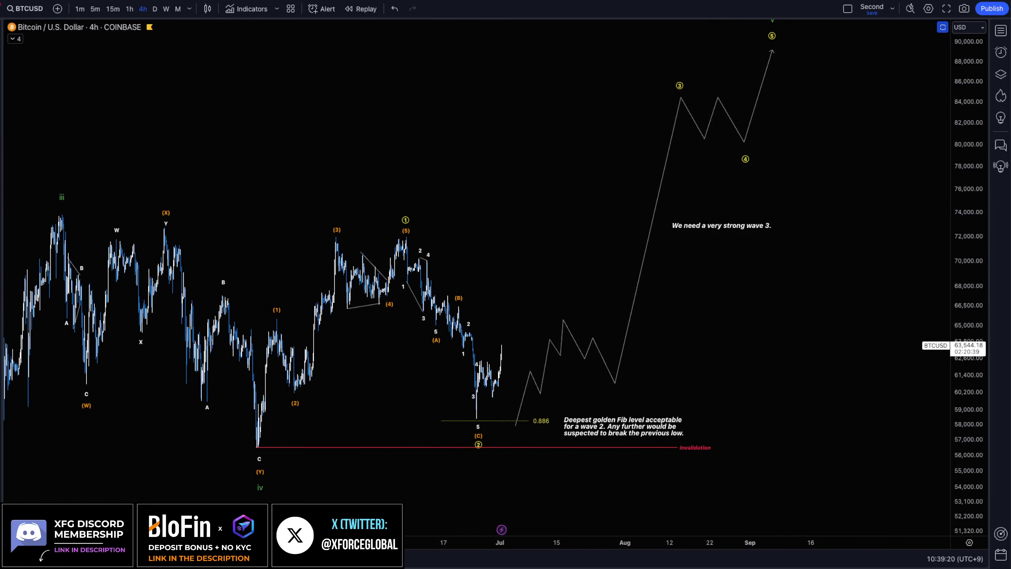
pyautogui.hscroll(-3, 610, 155)
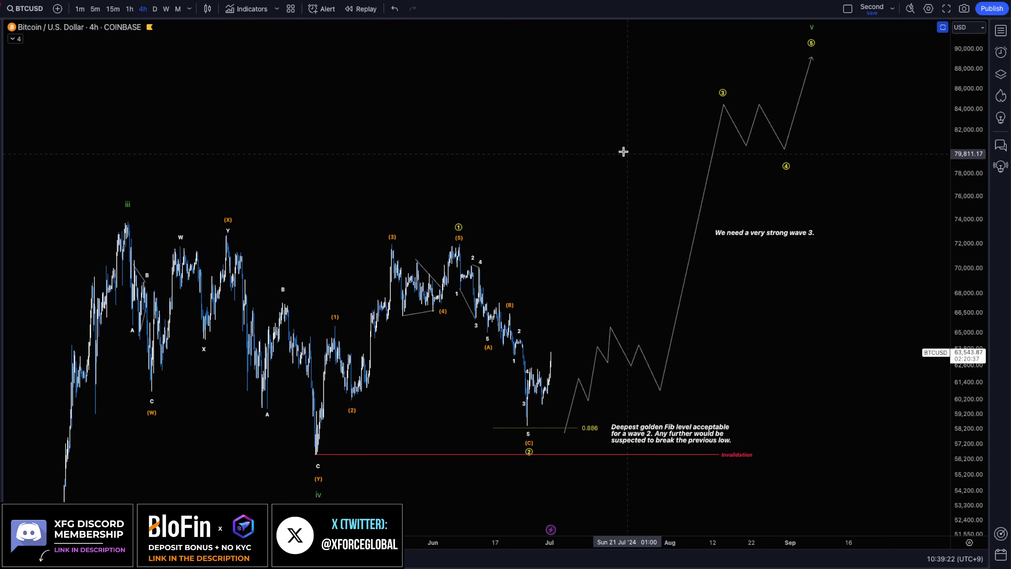
pyautogui.scroll(-1, 624, 152)
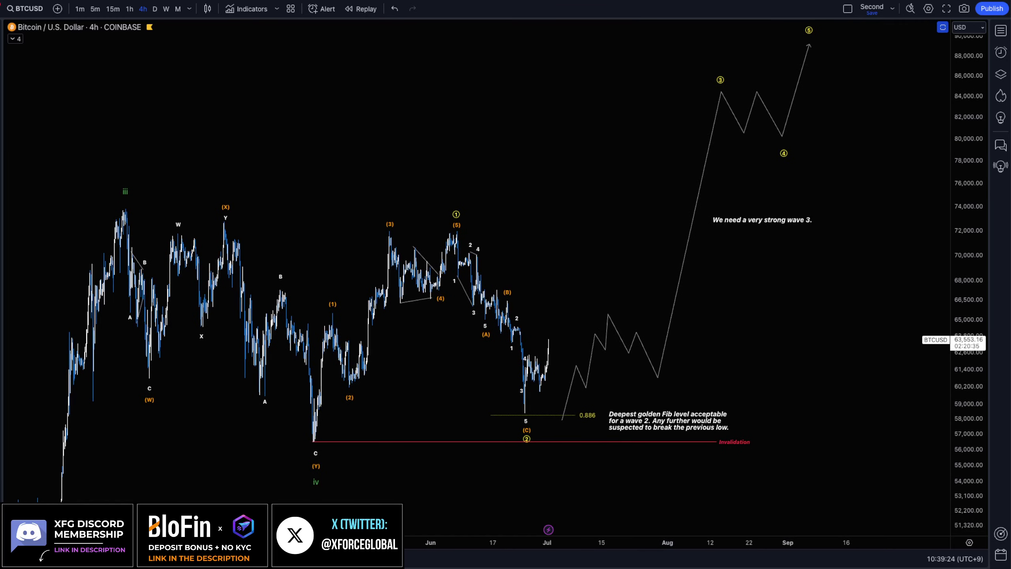
pyautogui.moveTo(111, 208)
pyautogui.mouseDown()
pyautogui.moveTo(159, 392)
pyautogui.moveTo(292, 448)
pyautogui.moveTo(318, 492)
pyautogui.moveTo(306, 432)
pyautogui.mouseUp()
pyautogui.hotkey('ctrl', 'z')
pyautogui.hotkey('ctrl', 'z')
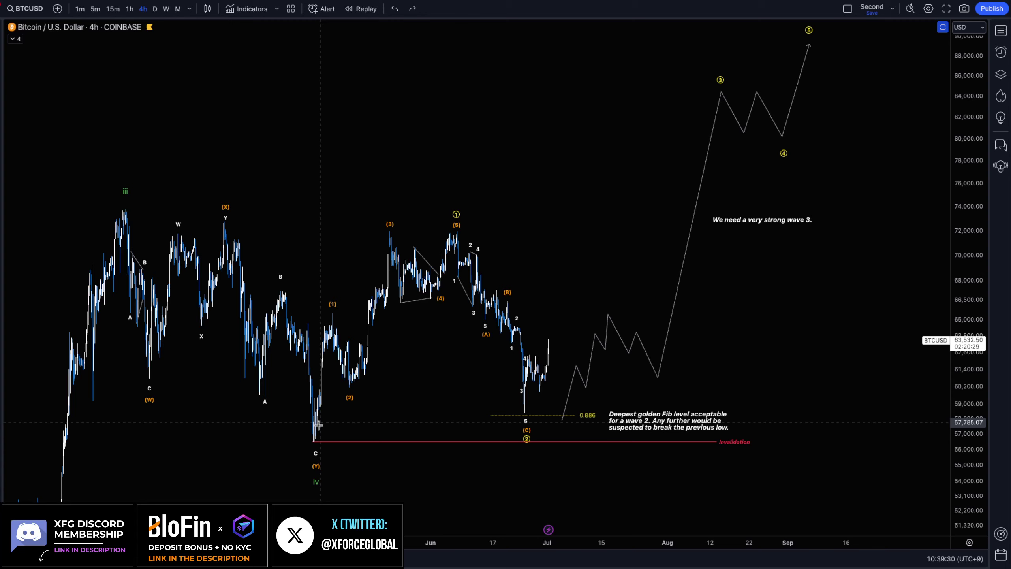
pyautogui.moveTo(316, 440)
pyautogui.mouseDown()
pyautogui.moveTo(338, 281)
pyautogui.moveTo(503, 262)
pyautogui.moveTo(534, 478)
pyautogui.mouseUp()
pyautogui.hotkey('ctrl', 'z')
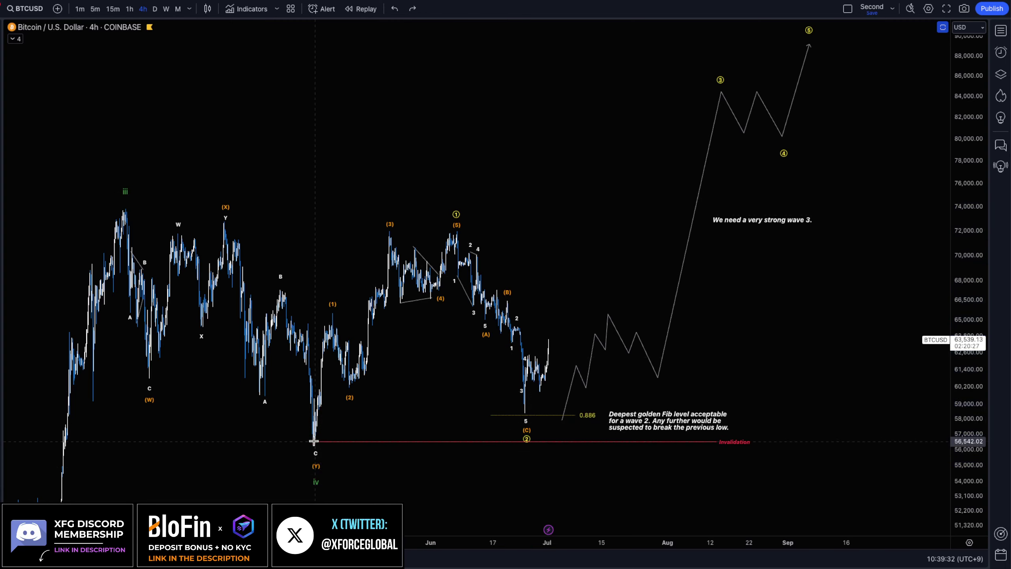
# Loop the rise from the iv low, trace its five waves, circle the circled 1 peak, and undo the strokes
pyautogui.moveTo(315, 440)
pyautogui.mouseDown()
pyautogui.moveTo(459, 241)
pyautogui.moveTo(334, 242)
pyautogui.moveTo(411, 357)
pyautogui.moveTo(441, 216)
pyautogui.mouseUp()
pyautogui.hotkey('ctrl', 'z')
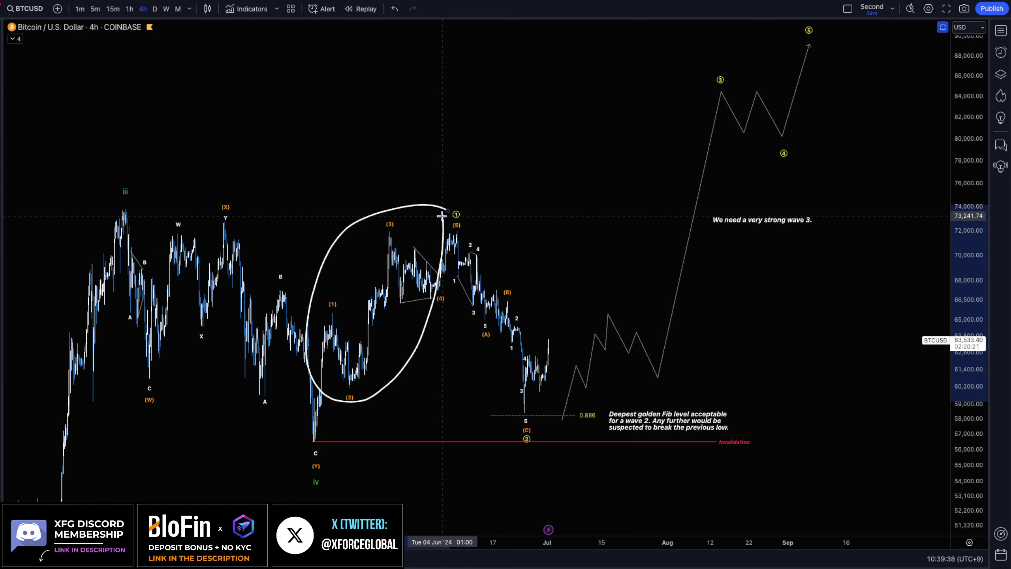
pyautogui.hotkey('ctrl', 'z')
pyautogui.moveTo(304, 426)
pyautogui.mouseDown()
pyautogui.moveTo(320, 364)
pyautogui.moveTo(436, 280)
pyautogui.moveTo(472, 211)
pyautogui.moveTo(434, 194)
pyautogui.mouseUp()
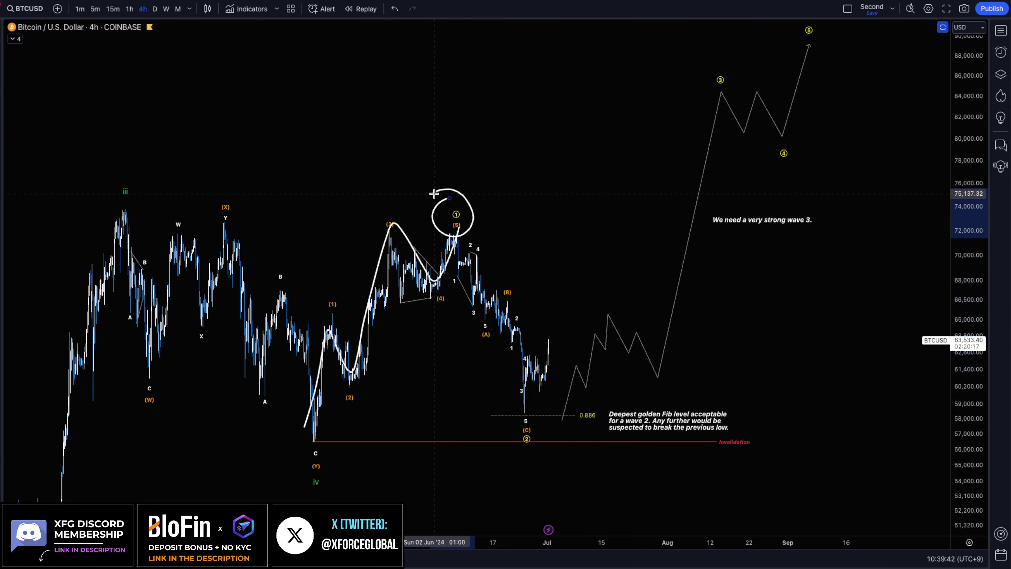
pyautogui.hotkey('ctrl', 'z')
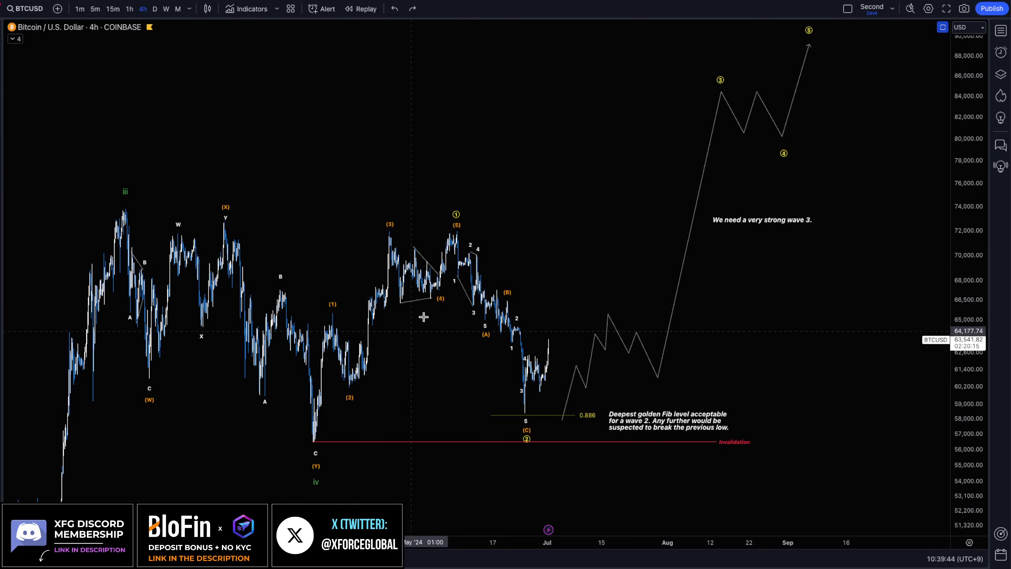
# Mark the decline from the circled 1 peak down to the circled 2 low, and undo the strokes
pyautogui.moveTo(444, 195)
pyautogui.mouseDown()
pyautogui.moveTo(471, 218)
pyautogui.moveTo(461, 199)
pyautogui.moveTo(483, 319)
pyautogui.moveTo(516, 351)
pyautogui.moveTo(531, 412)
pyautogui.mouseUp()
pyautogui.hotkey('ctrl', 'z')
pyautogui.hotkey('ctrl', 'z')
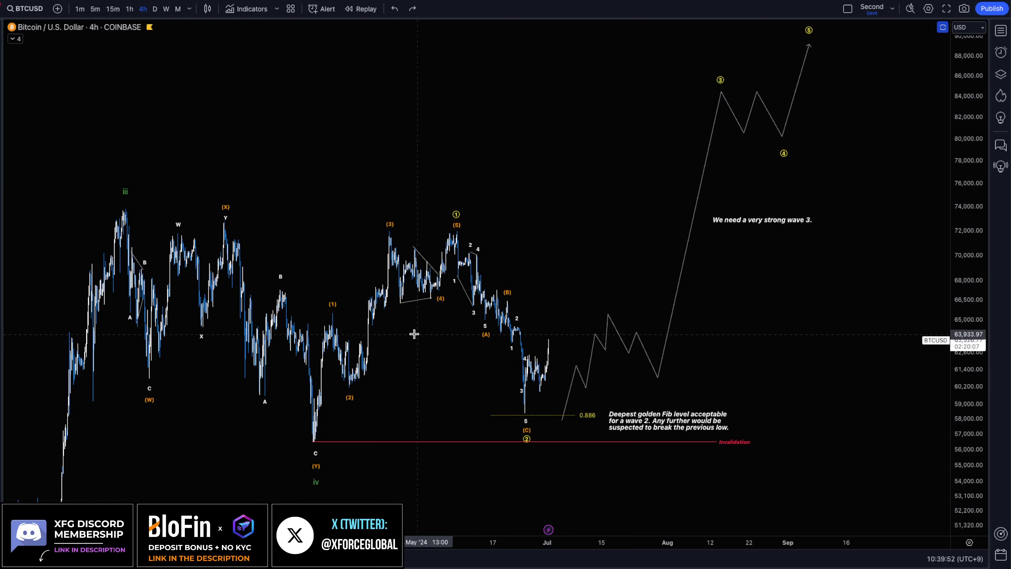
# Sketch strokes from the green iii peak across to the area below the projected rise, and undo them
pyautogui.moveTo(125, 199)
pyautogui.mouseDown()
pyautogui.moveTo(264, 409)
pyautogui.moveTo(630, 208)
pyautogui.moveTo(699, 332)
pyautogui.mouseUp()
pyautogui.hotkey('ctrl', 'z')
pyautogui.moveTo(583, 270)
pyautogui.mouseDown()
pyautogui.moveTo(285, 199)
pyautogui.moveTo(781, 331)
pyautogui.mouseUp()
pyautogui.hotkey('ctrl', 'z')
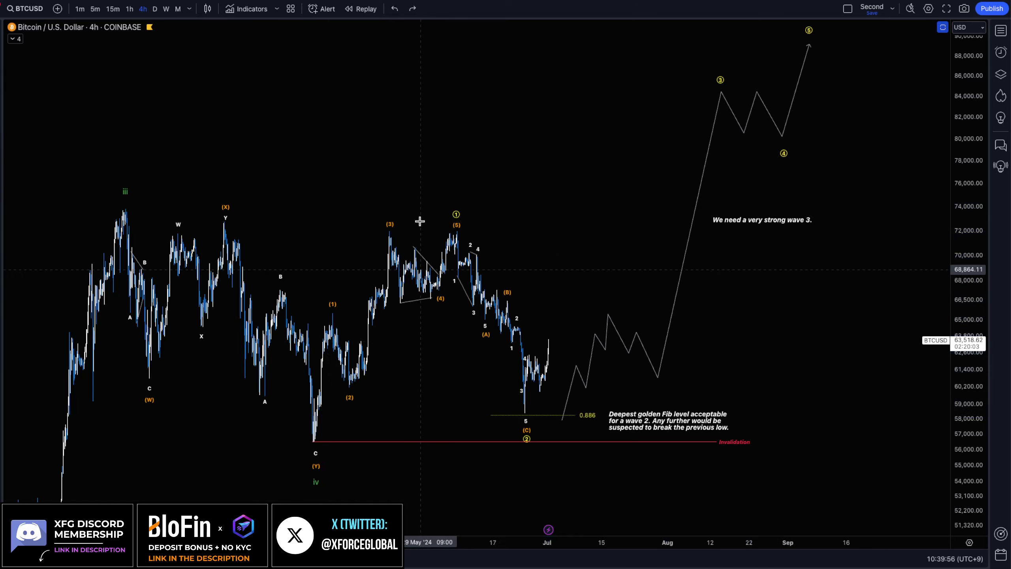
# Trace the (A)-(B)-(C) decline, circle the circled 1 peak and the circled 2 low, and undo the strokes
pyautogui.moveTo(464, 237)
pyautogui.mouseDown()
pyautogui.moveTo(494, 319)
pyautogui.moveTo(514, 319)
pyautogui.moveTo(525, 400)
pyautogui.mouseUp()
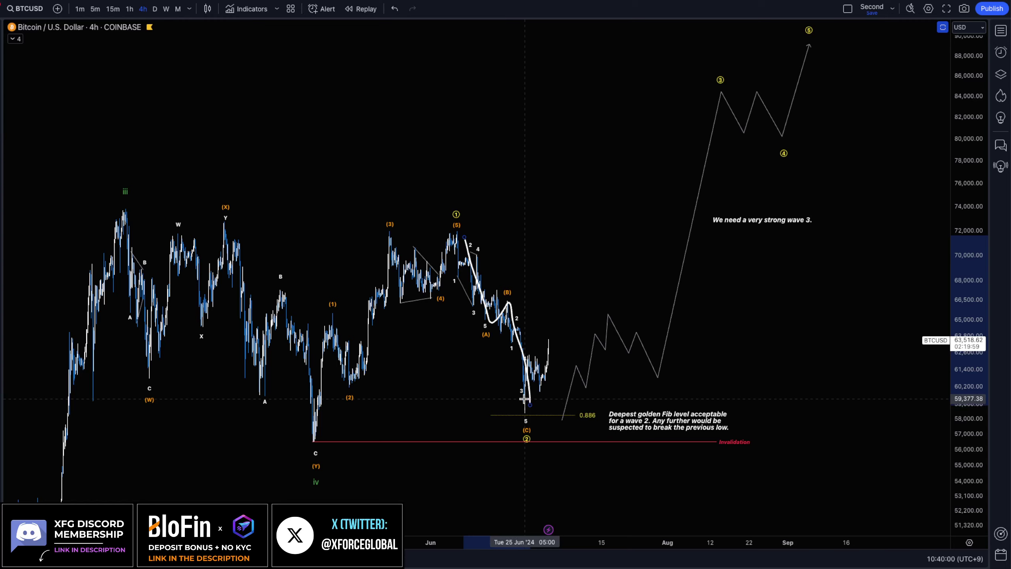
pyautogui.hotkey('ctrl', 'z')
pyautogui.moveTo(453, 199)
pyautogui.mouseDown()
pyautogui.moveTo(473, 215)
pyautogui.moveTo(439, 197)
pyautogui.mouseUp()
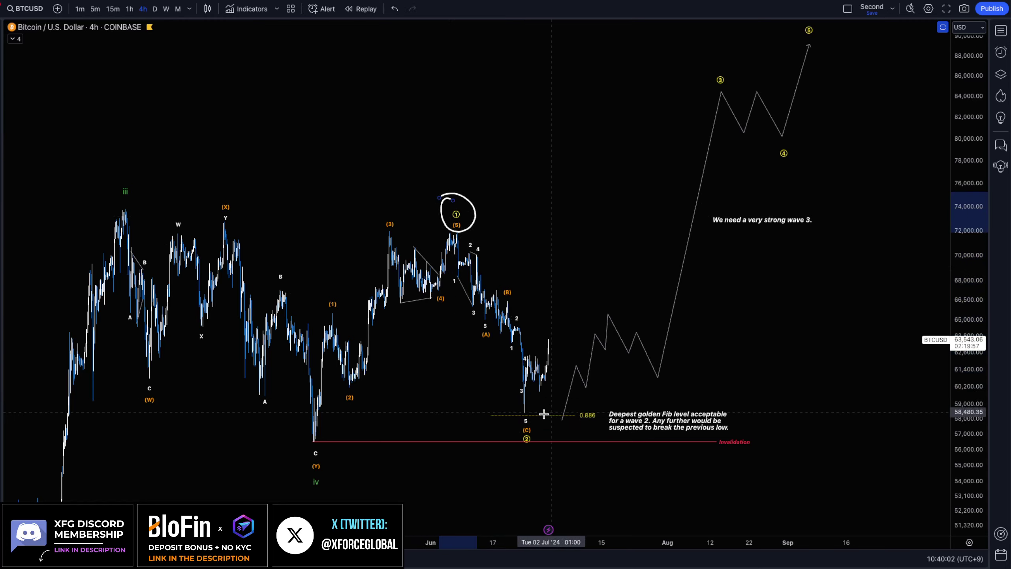
pyautogui.moveTo(521, 415); pyautogui.dragTo(510, 419)
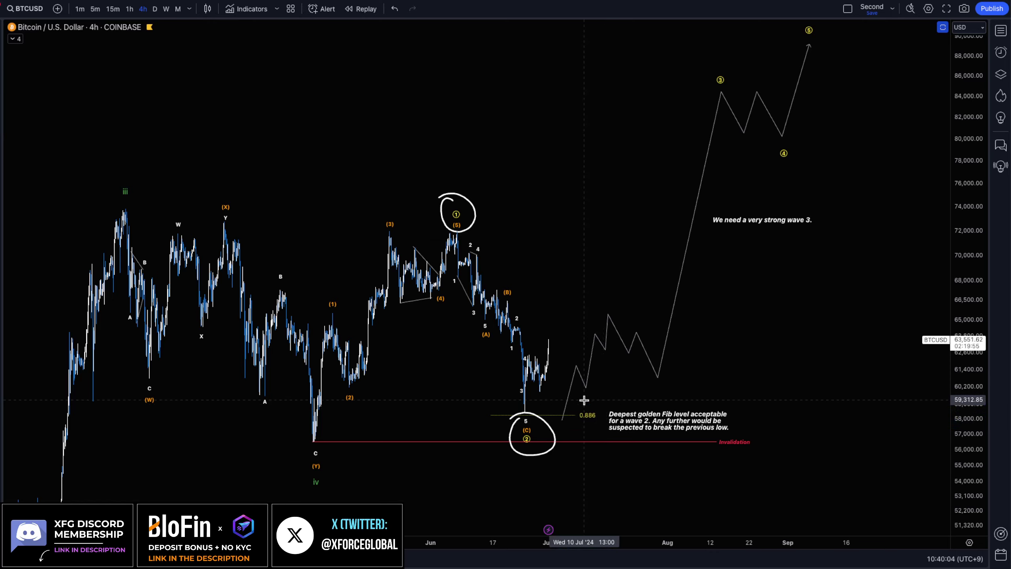
pyautogui.hotkey('ctrl', 'z')
pyautogui.hotkey('ctrl', 'z')
# Circle the wave 5 low at the 0.886 level, mark the Invalidation label, and undo the strokes
pyautogui.moveTo(525, 404)
pyautogui.mouseDown()
pyautogui.moveTo(537, 407)
pyautogui.moveTo(526, 402)
pyautogui.mouseUp()
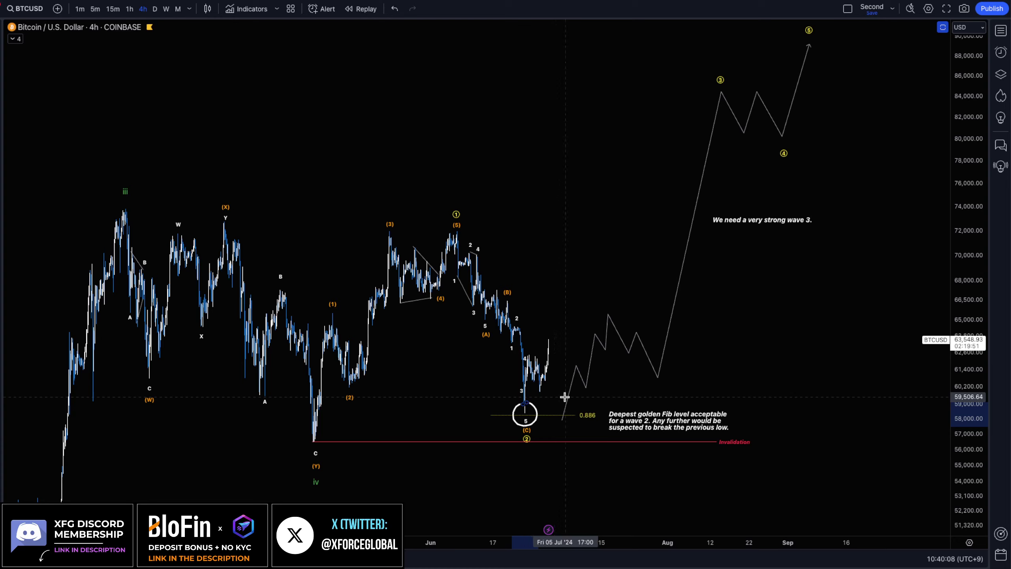
pyautogui.hotkey('ctrl', 'z')
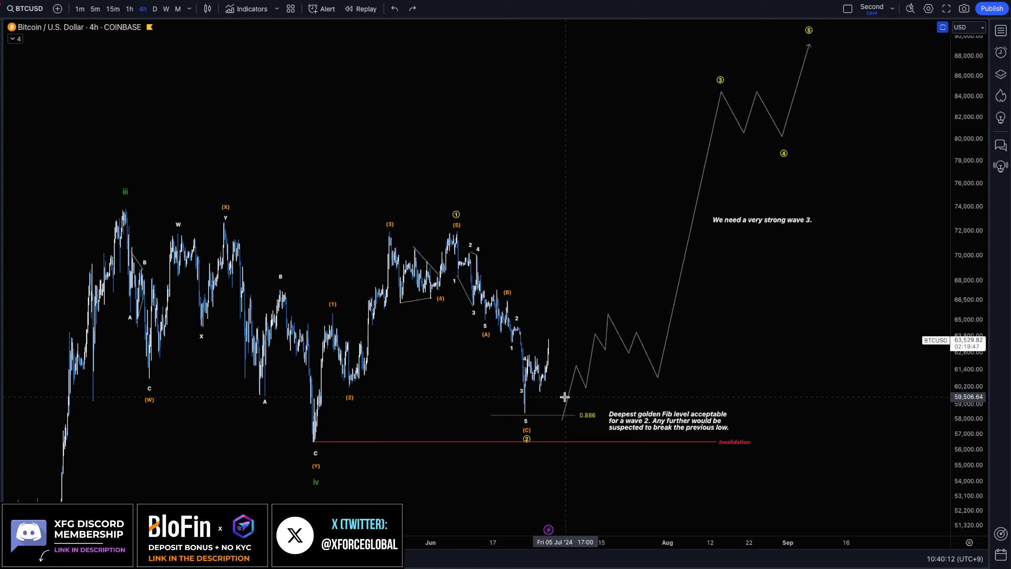
pyautogui.moveTo(763, 441)
pyautogui.mouseDown()
pyautogui.moveTo(684, 461)
pyautogui.moveTo(714, 438)
pyautogui.mouseUp()
pyautogui.hotkey('ctrl', 'z')
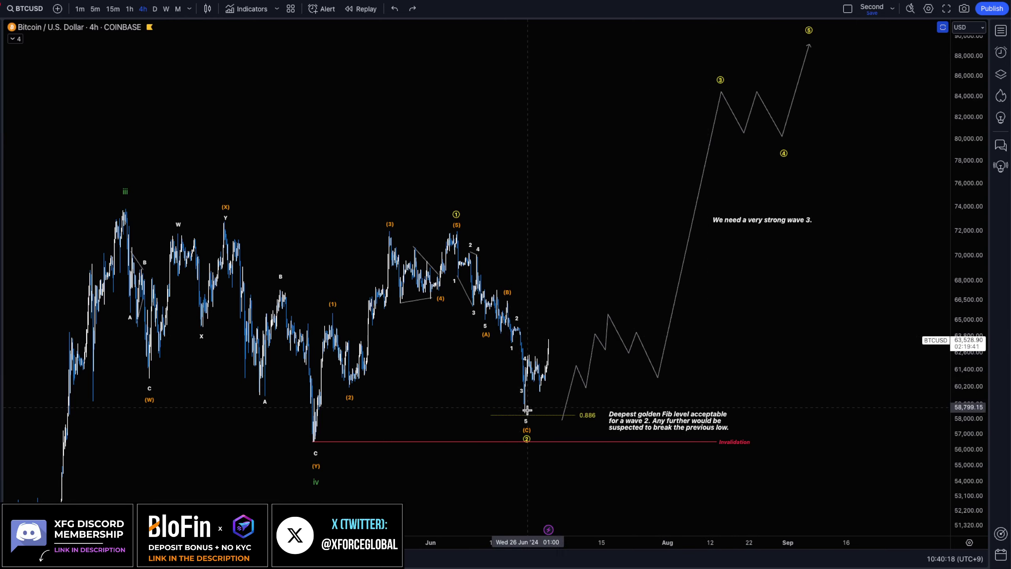
# Trace the first bounce from the circled 2 low, mark its top, and undo the strokes
pyautogui.moveTo(527, 415); pyautogui.dragTo(528, 344)
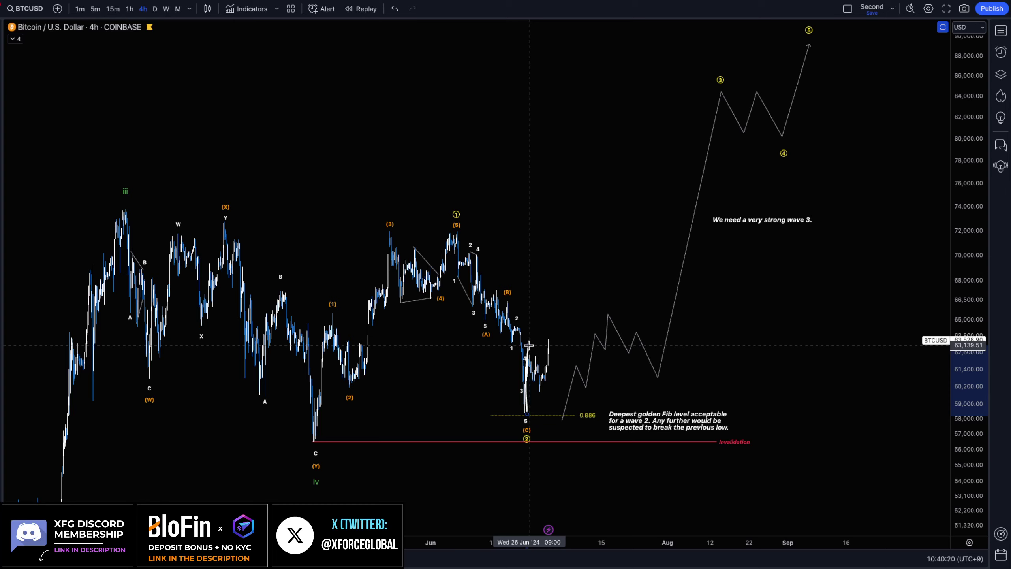
pyautogui.hotkey('ctrl', 'z')
pyautogui.moveTo(524, 415); pyautogui.dragTo(530, 354)
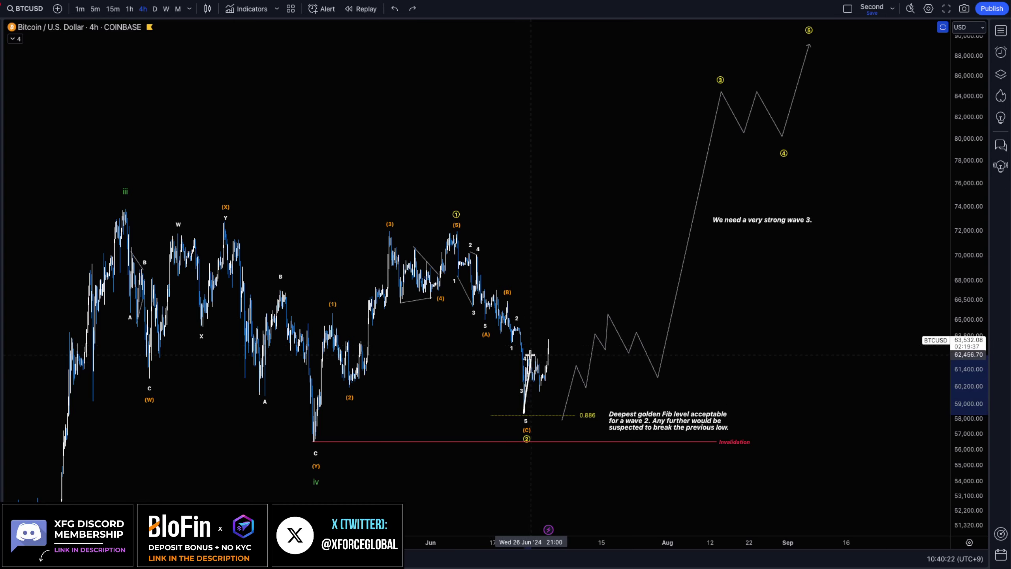
pyautogui.click(527, 334)
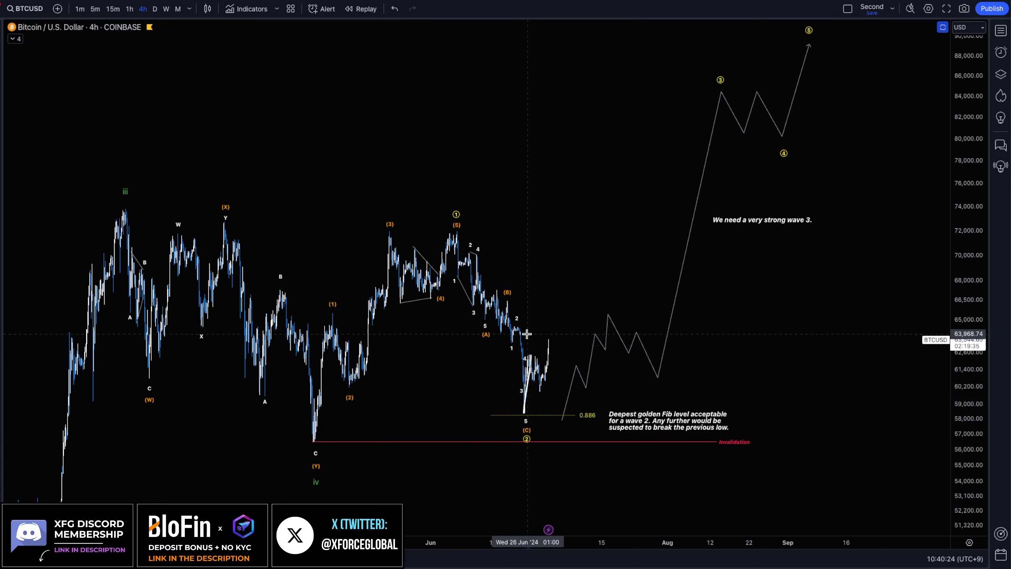
pyautogui.moveTo(529, 344); pyautogui.dragTo(536, 338)
pyautogui.hotkey('ctrl', 'z')
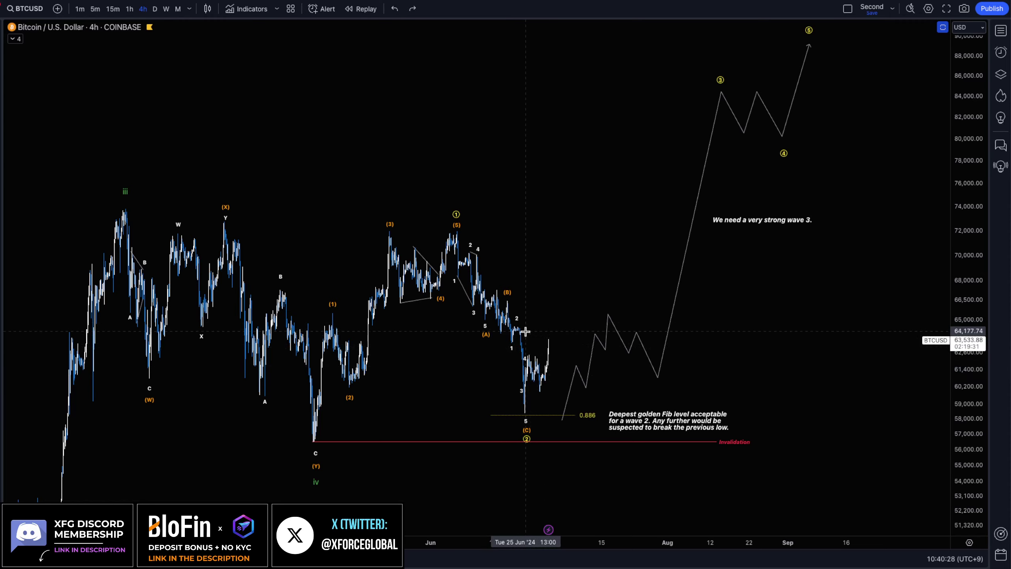
# Sketch a five-wave rise from the circled 2 low with handwritten wave numbers and a circled 1, trace the following pullback, and undo the strokes
pyautogui.moveTo(540, 396); pyautogui.dragTo(554, 404)
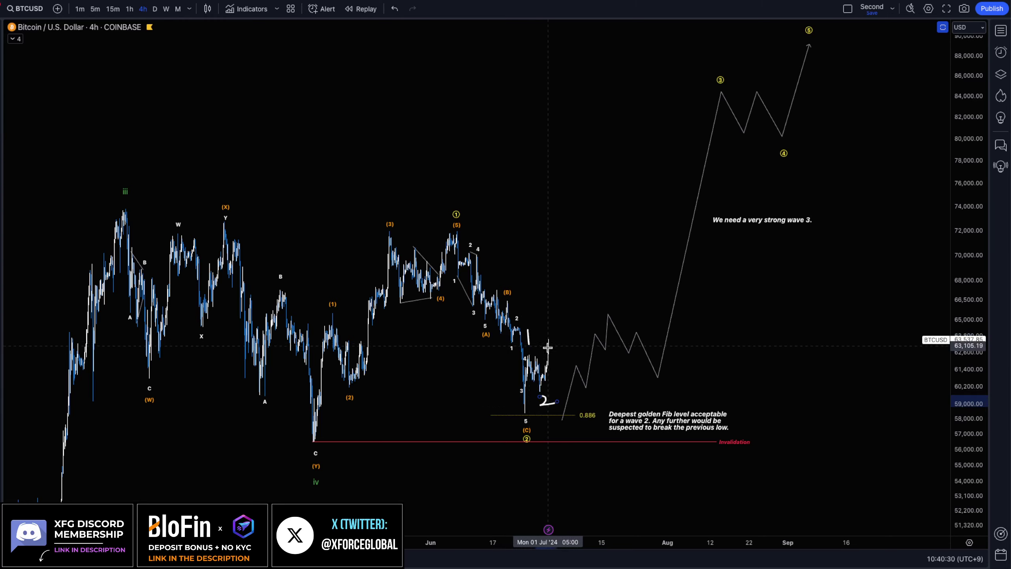
pyautogui.moveTo(548, 345)
pyautogui.mouseDown()
pyautogui.moveTo(559, 320)
pyautogui.moveTo(565, 343)
pyautogui.moveTo(576, 306)
pyautogui.mouseUp()
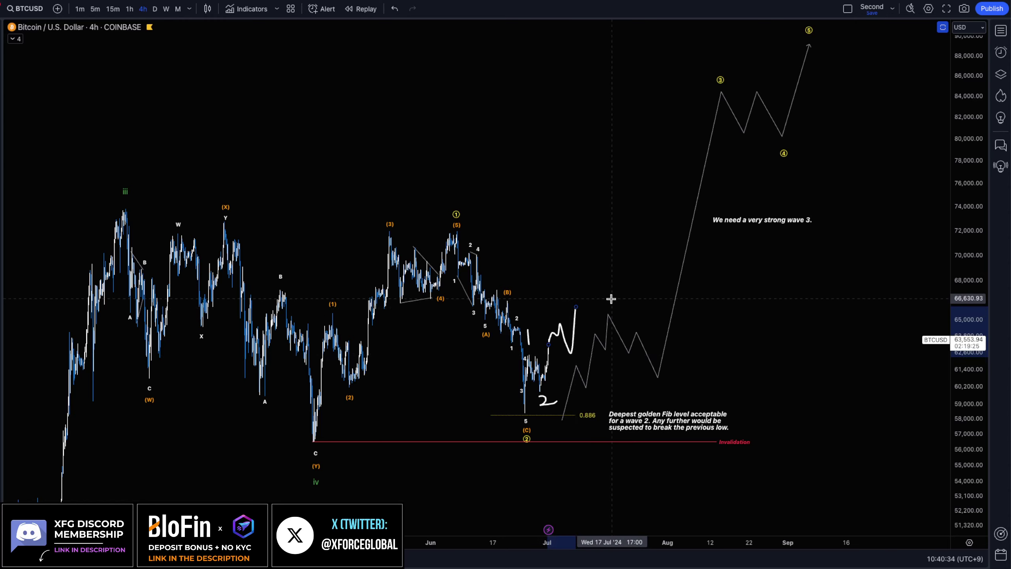
pyautogui.moveTo(569, 283); pyautogui.dragTo(580, 279)
pyautogui.moveTo(564, 358); pyautogui.dragTo(574, 361)
pyautogui.moveTo(570, 253); pyautogui.dragTo(648, 361)
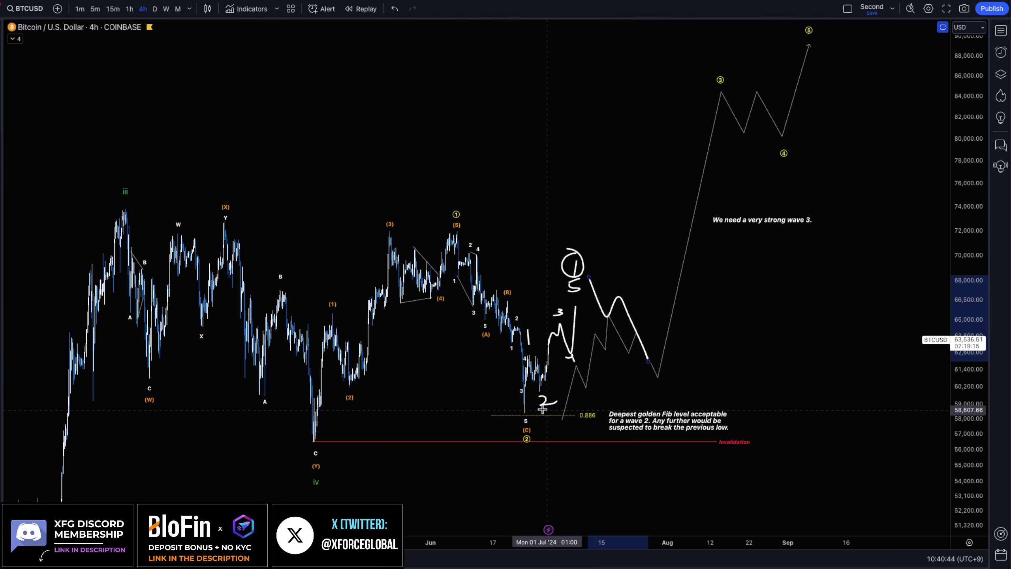
pyautogui.moveTo(555, 275); pyautogui.dragTo(602, 276)
pyautogui.hotkey('ctrl', 'z')
pyautogui.hotkey('ctrl', 'z')
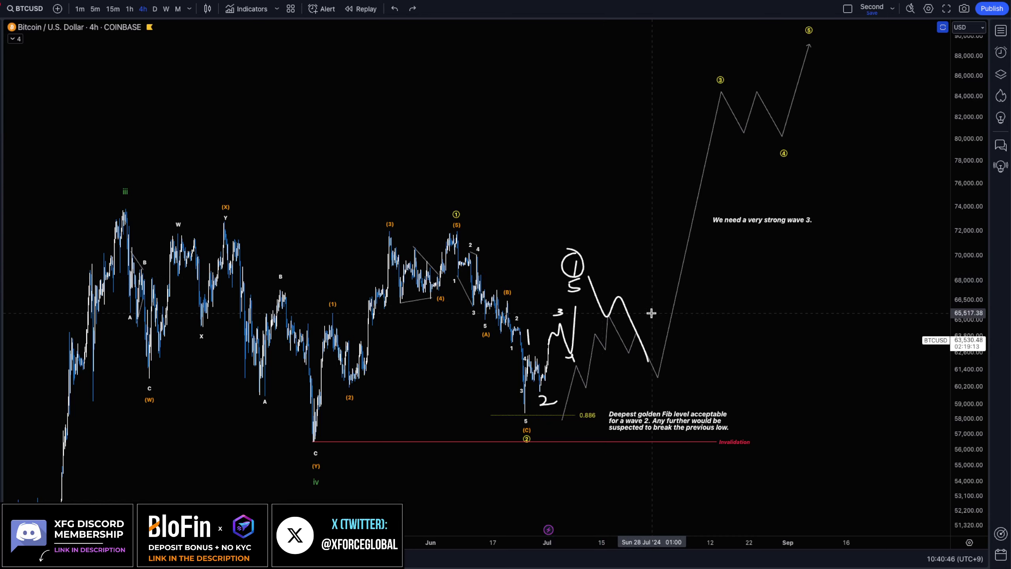
pyautogui.hotkey('ctrl', 'z')
pyautogui.hotkey('ctrl', 'z')
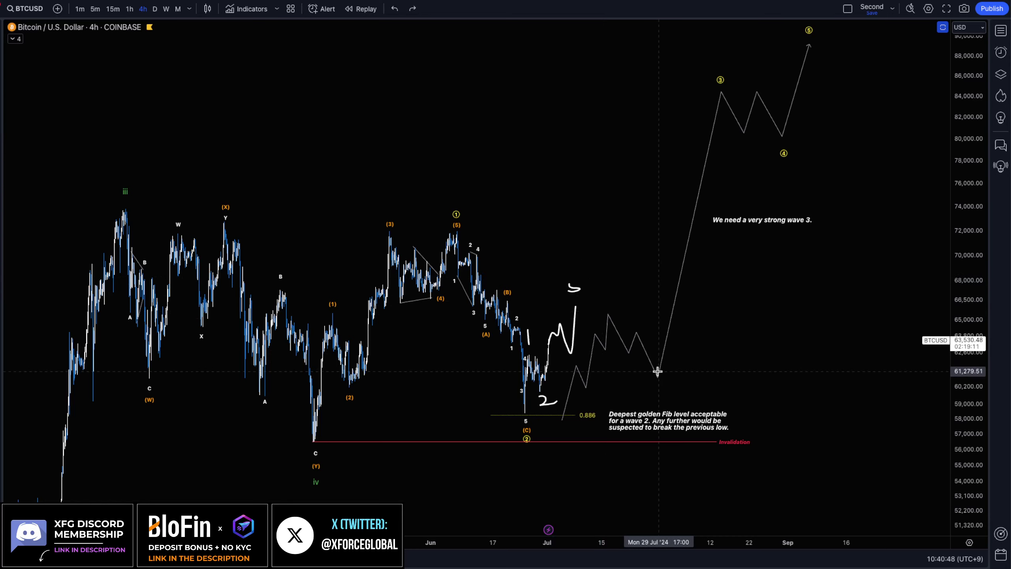
# Trace the steep projected rise from the last pullback low to the circled 3 peak, and undo the strokes
pyautogui.moveTo(658, 369); pyautogui.dragTo(720, 68)
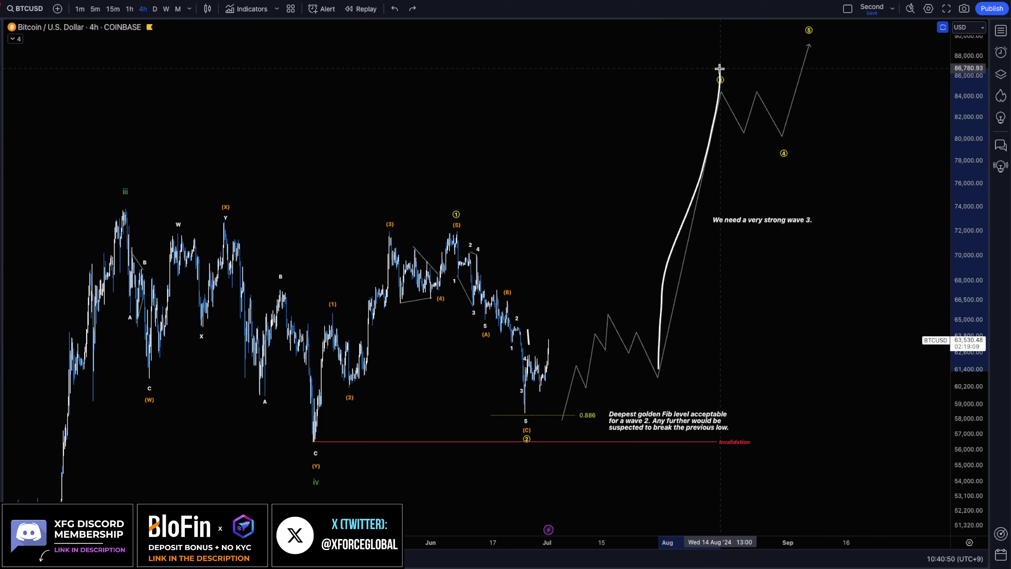
pyautogui.hotkey('ctrl', 'z')
pyautogui.hotkey('ctrl', 'z')
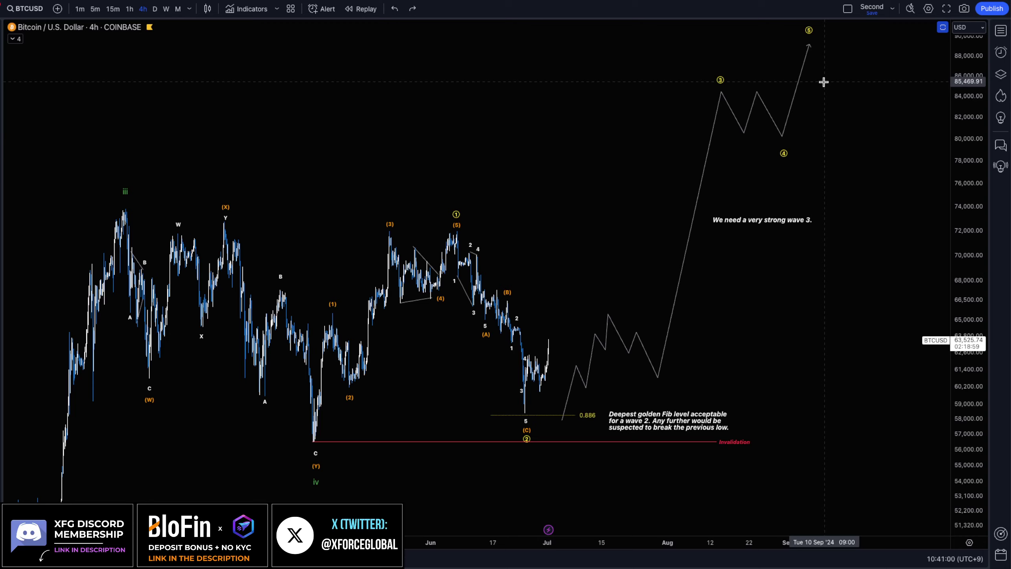
# Mark the projected pullback before circled 3, sketch two steep rises from the latest higher low, and undo the strokes
pyautogui.moveTo(634, 322)
pyautogui.mouseDown()
pyautogui.moveTo(534, 368)
pyautogui.moveTo(649, 324)
pyautogui.mouseUp()
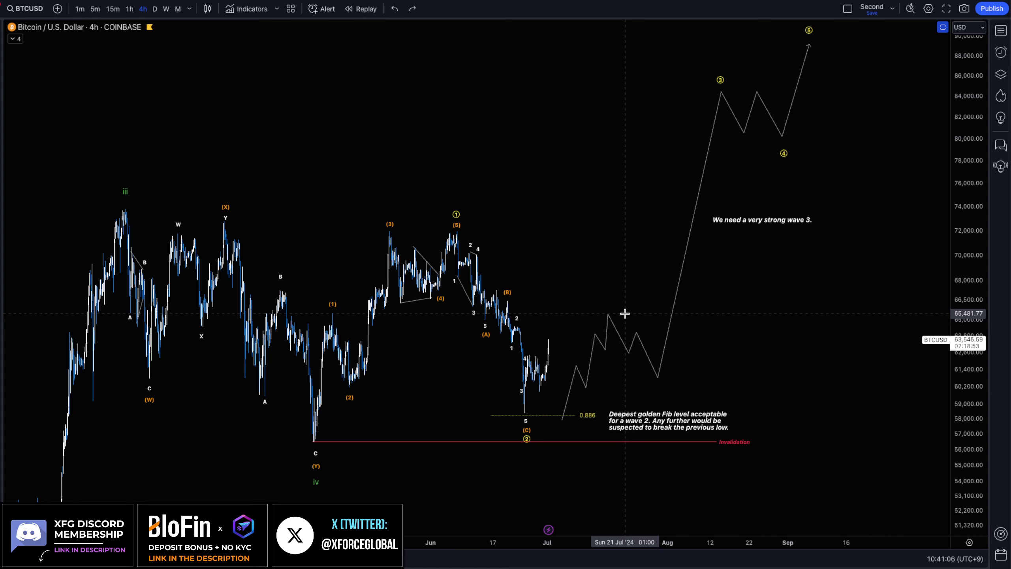
pyautogui.moveTo(624, 314)
pyautogui.mouseDown()
pyautogui.moveTo(519, 334)
pyautogui.moveTo(667, 341)
pyautogui.mouseUp()
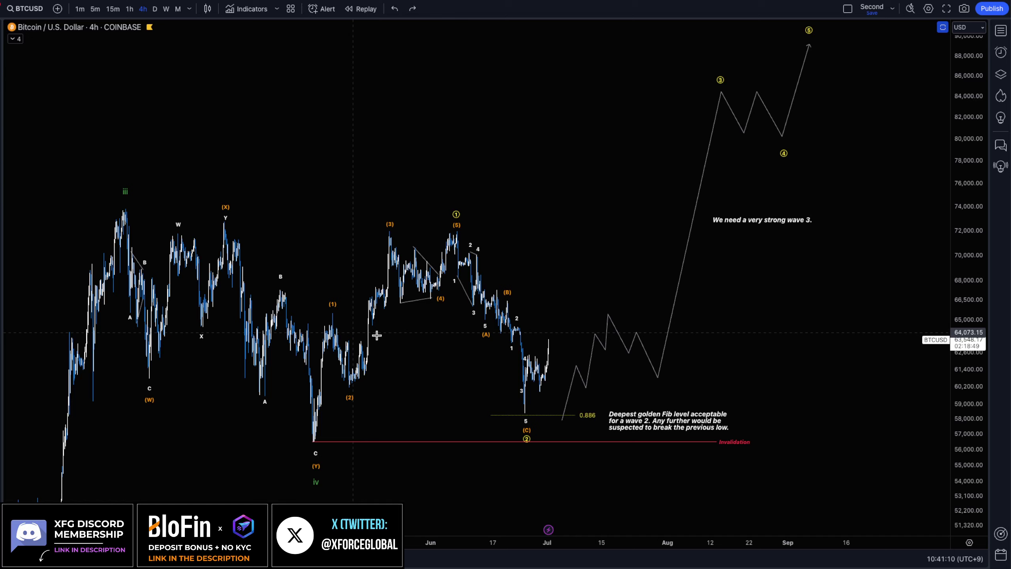
pyautogui.moveTo(539, 394); pyautogui.dragTo(650, 199)
pyautogui.moveTo(542, 383)
pyautogui.mouseDown()
pyautogui.moveTo(585, 226)
pyautogui.moveTo(634, 131)
pyautogui.mouseUp()
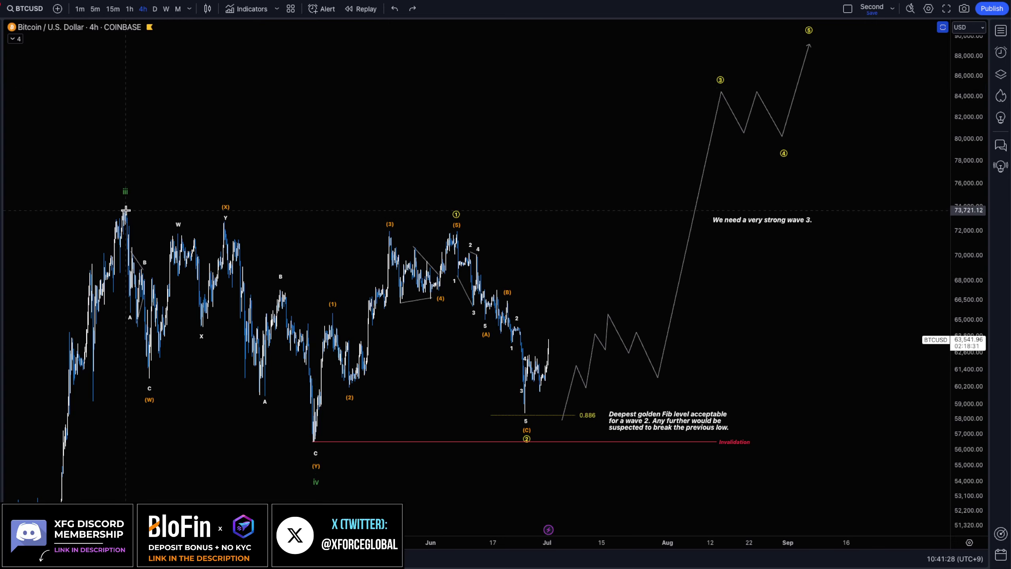
# Trace the whole correction from the green iii peak to the circled 2 low and label its legs W, X and Y
pyautogui.moveTo(126, 209)
pyautogui.mouseDown()
pyautogui.moveTo(150, 359)
pyautogui.moveTo(235, 215)
pyautogui.moveTo(260, 391)
pyautogui.mouseUp()
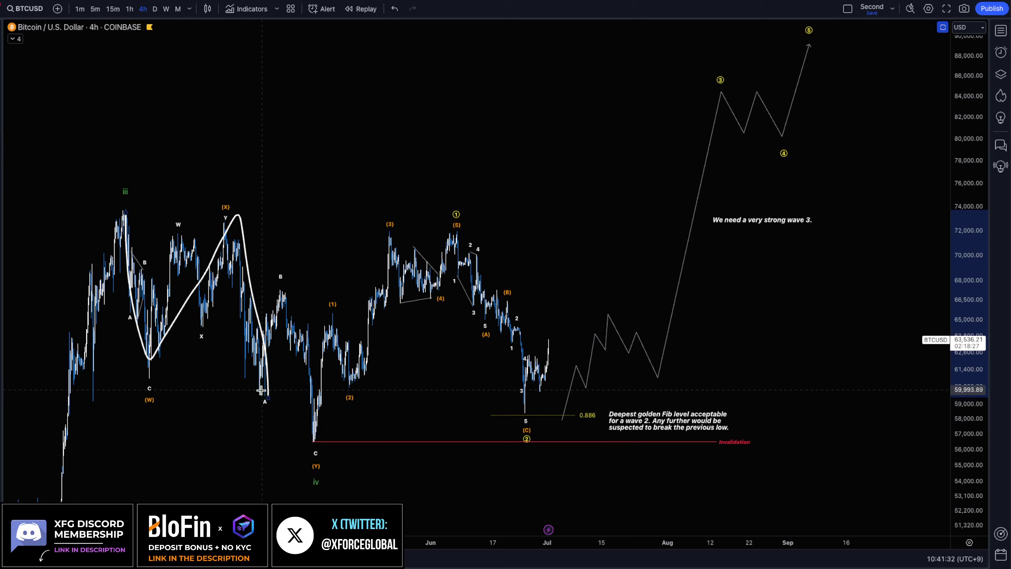
pyautogui.moveTo(261, 394)
pyautogui.mouseDown()
pyautogui.moveTo(282, 296)
pyautogui.moveTo(320, 446)
pyautogui.moveTo(448, 235)
pyautogui.moveTo(478, 277)
pyautogui.moveTo(534, 409)
pyautogui.mouseUp()
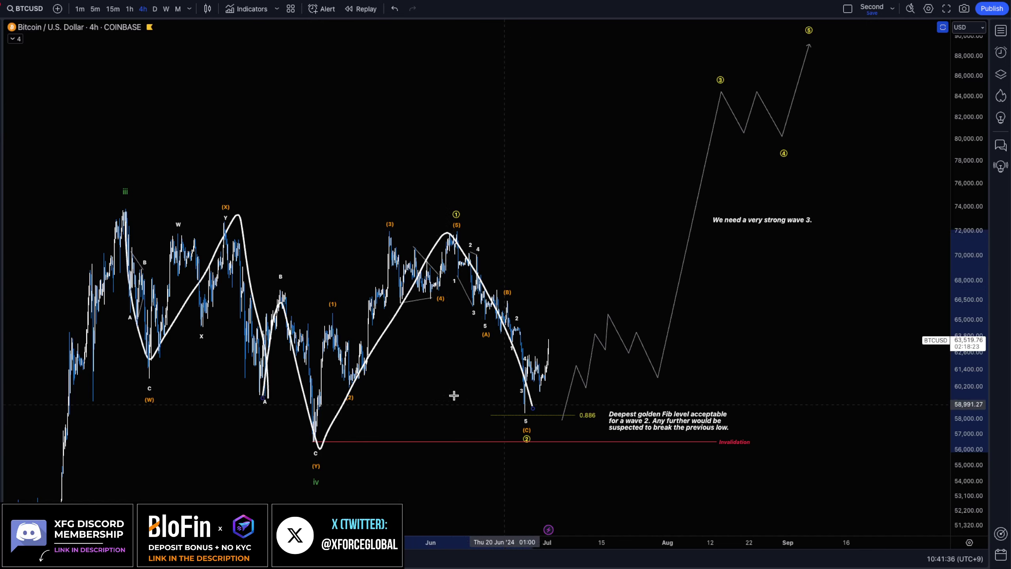
pyautogui.moveTo(217, 403)
pyautogui.mouseDown()
pyautogui.moveTo(220, 436)
pyautogui.moveTo(259, 403)
pyautogui.mouseUp()
pyautogui.moveTo(464, 158); pyautogui.dragTo(428, 206)
pyautogui.moveTo(432, 155); pyautogui.dragTo(455, 201)
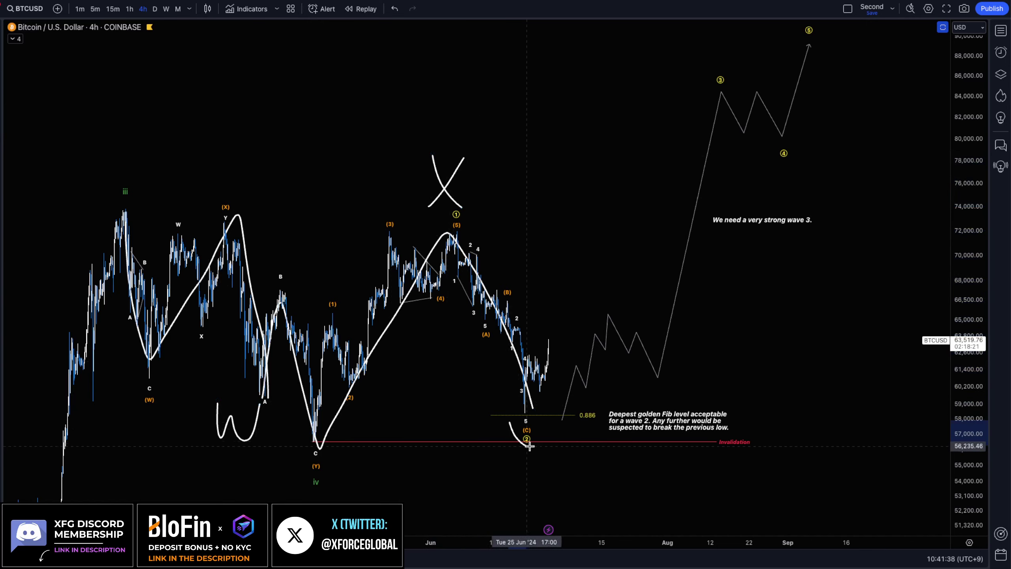
pyautogui.moveTo(510, 420); pyautogui.dragTo(513, 468)
# Cross out the handwritten W-X-Y count with two large diagonal strokes after undoing the first crossing strokes
pyautogui.moveTo(745, 69); pyautogui.dragTo(366, 207)
pyautogui.moveTo(364, 252)
pyautogui.mouseDown()
pyautogui.moveTo(894, 230)
pyautogui.moveTo(763, 115)
pyautogui.mouseUp()
pyautogui.hotkey('ctrl', 'z')
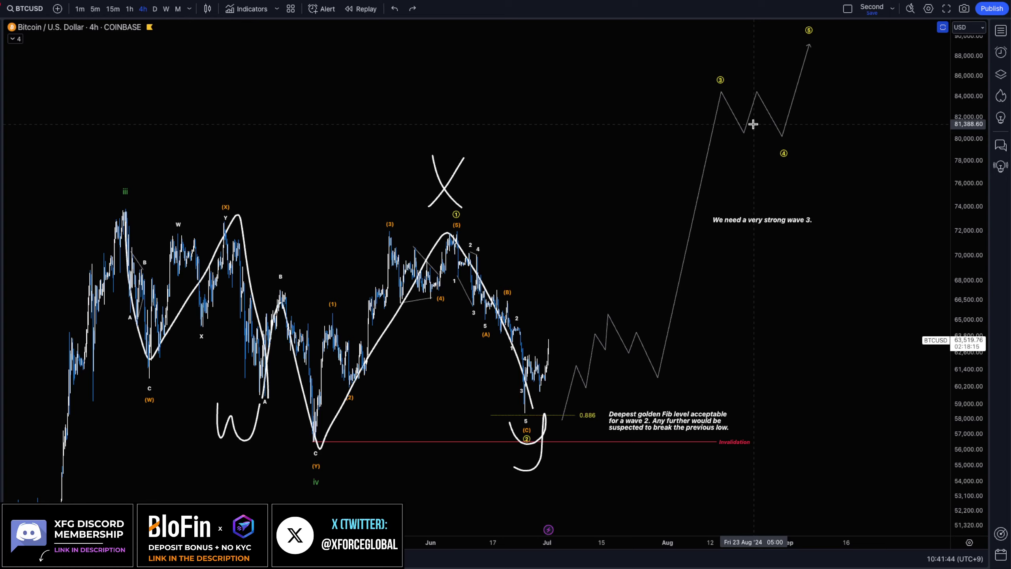
pyautogui.moveTo(507, 91); pyautogui.dragTo(198, 428)
pyautogui.moveTo(236, 86); pyautogui.dragTo(632, 397)
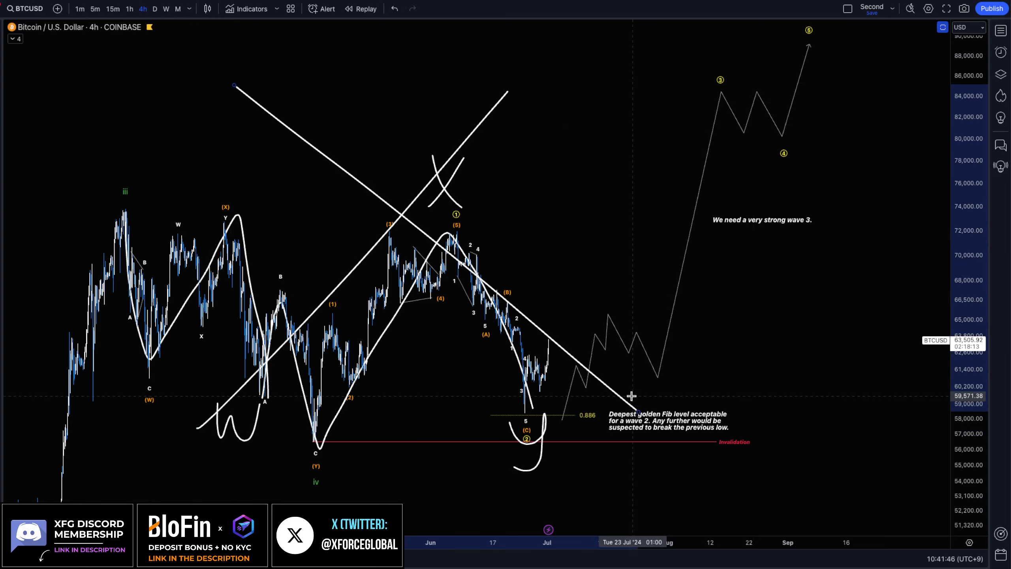
# Undo the two diagonal crossing strokes, trace an alternative path from the A low through B and (2) to the circled 1 peak, and undo it
pyautogui.hotkey('ctrl', 'z')
pyautogui.hotkey('ctrl', 'z')
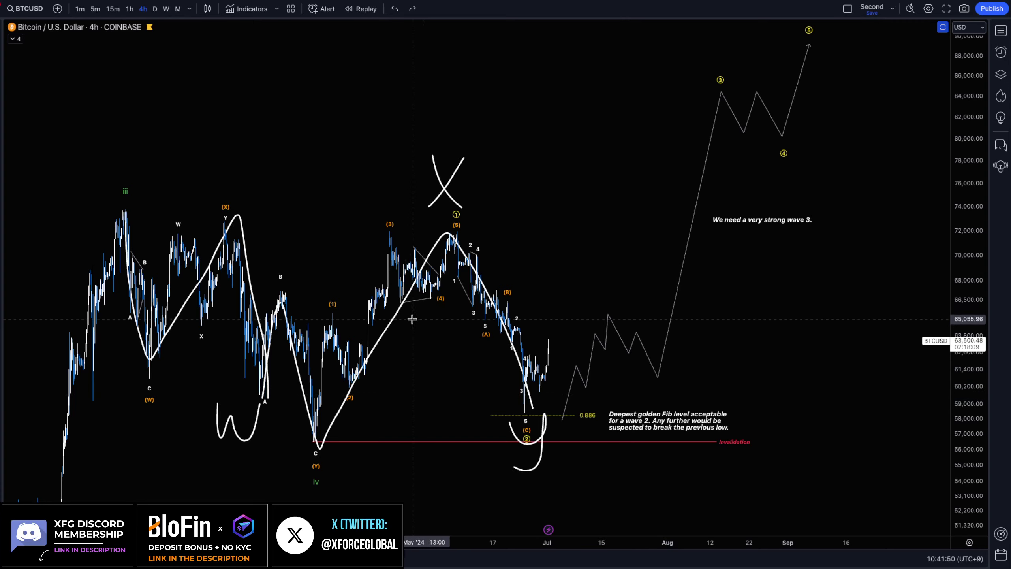
pyautogui.moveTo(263, 398); pyautogui.dragTo(280, 306)
pyautogui.moveTo(268, 343); pyautogui.dragTo(457, 208)
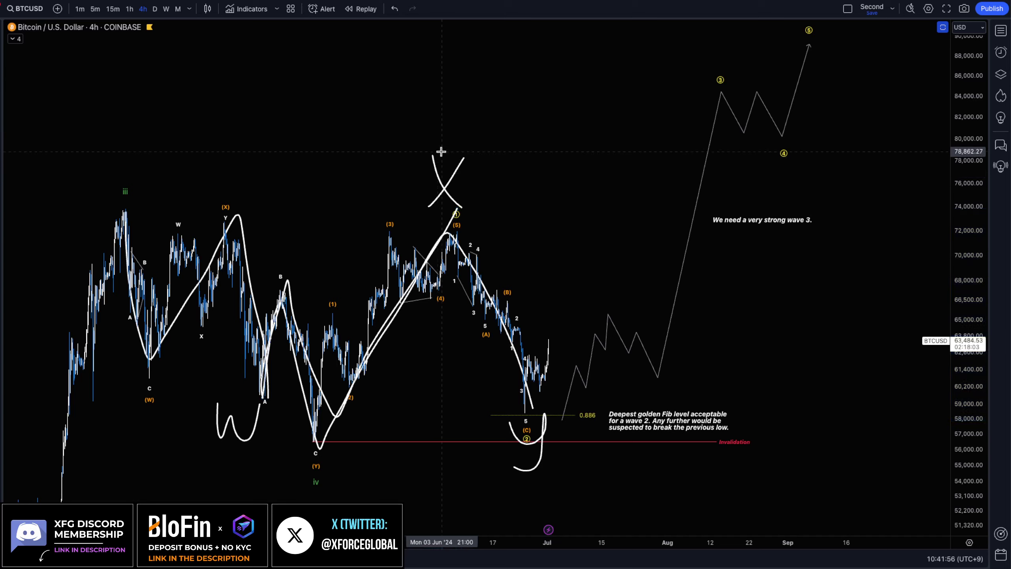
pyautogui.moveTo(443, 153); pyautogui.dragTo(458, 413)
pyautogui.hotkey('ctrl', 'z')
pyautogui.hotkey('ctrl', 'z')
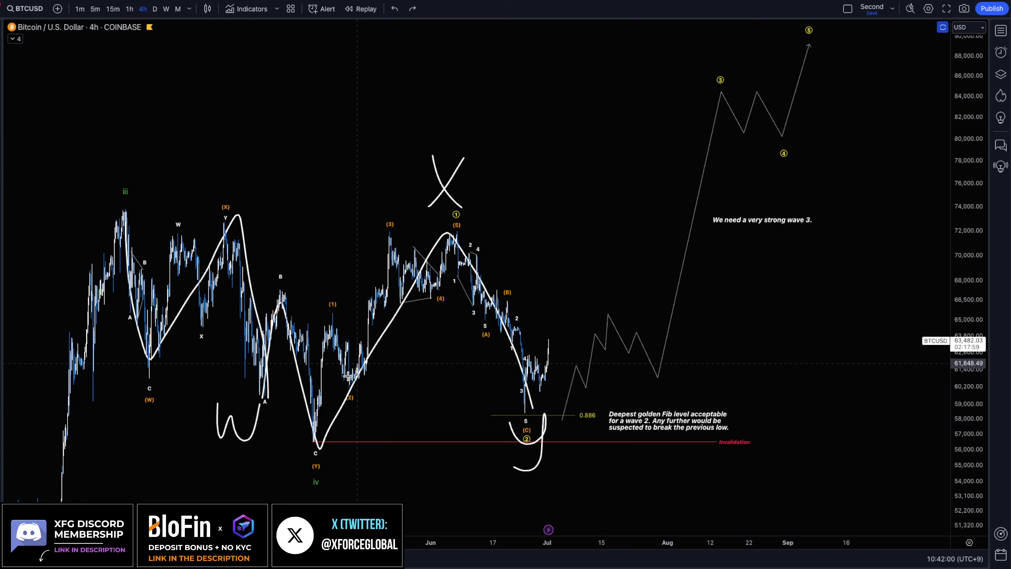
# Mark the green iv low briefly, undo the mark, and clear all remaining handwritten W-X-Y labels and legs
pyautogui.moveTo(318, 422)
pyautogui.mouseDown()
pyautogui.moveTo(307, 461)
pyautogui.moveTo(319, 423)
pyautogui.mouseUp()
pyautogui.hotkey('ctrl', 'z')
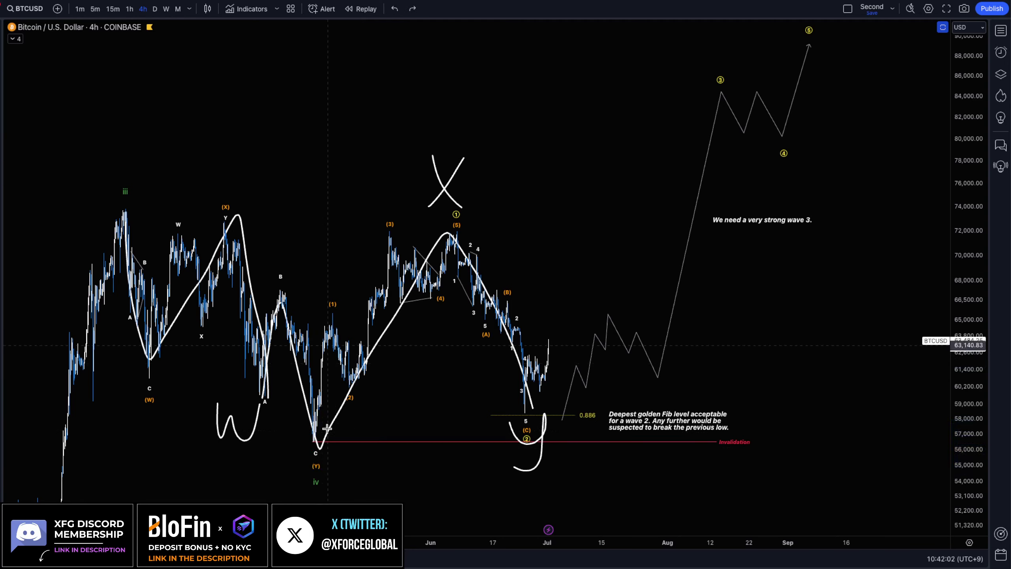
pyautogui.hotkey('ctrl', 'z')
pyautogui.hotkey('ctrl', 'z')
pyautogui.hotkey('ctrl', 'z')
pyautogui.hotkey('ctrl', 'z')
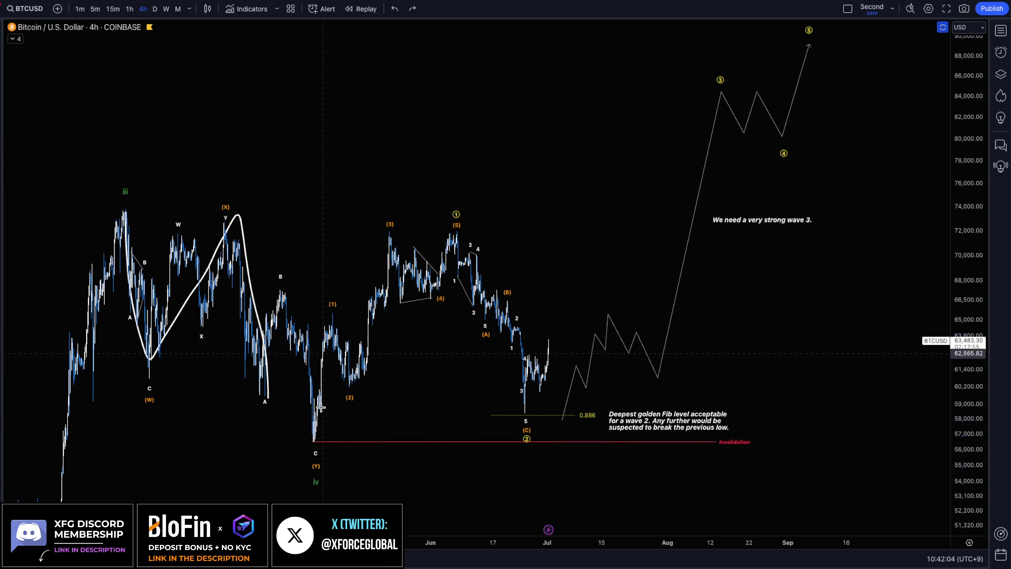
pyautogui.hotkey('ctrl', 'z')
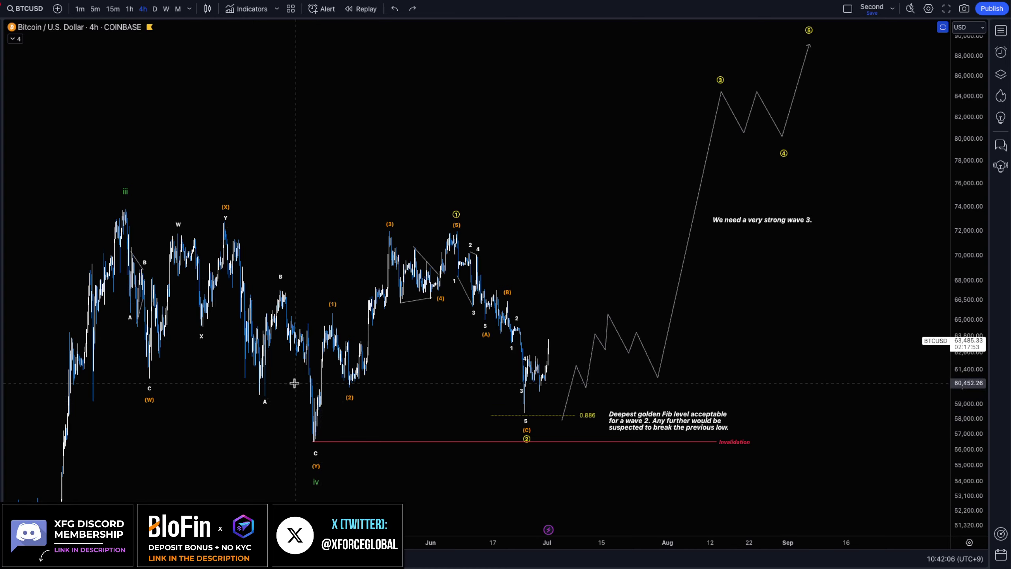
# Circle the C low on the invalidation line, add a short vertical stroke above the (3)-(4) triangle, and undo both marks
pyautogui.moveTo(316, 421)
pyautogui.mouseDown()
pyautogui.moveTo(318, 460)
pyautogui.moveTo(315, 421)
pyautogui.mouseUp()
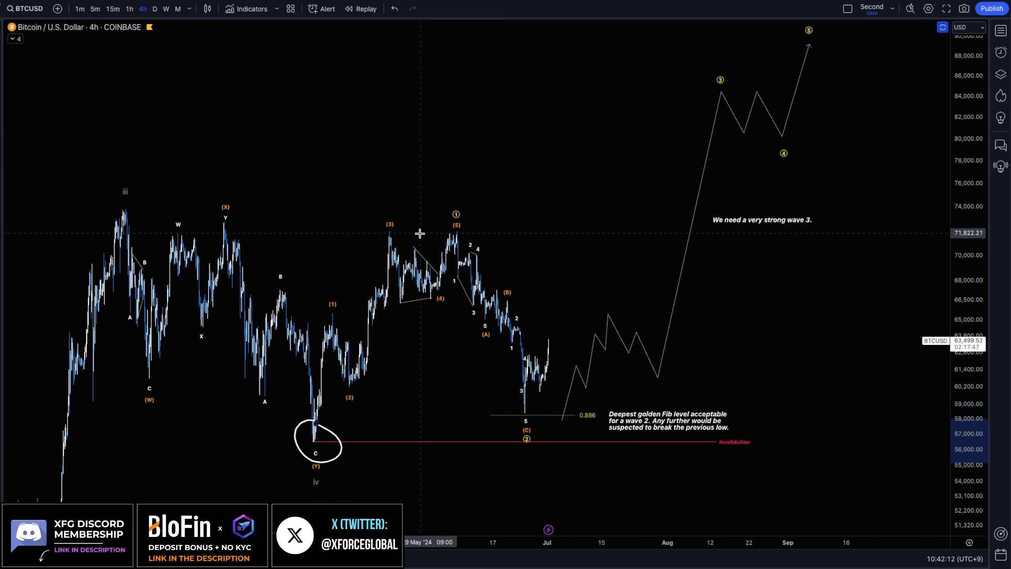
pyautogui.moveTo(417, 251); pyautogui.dragTo(416, 204)
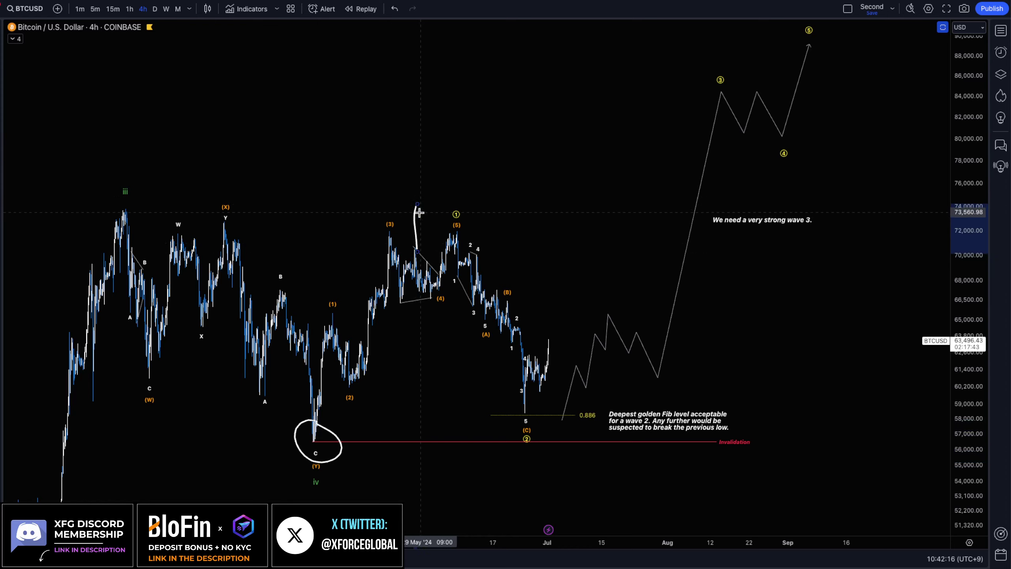
pyautogui.hotkey('ctrl', 'z')
pyautogui.hotkey('ctrl', 'z')
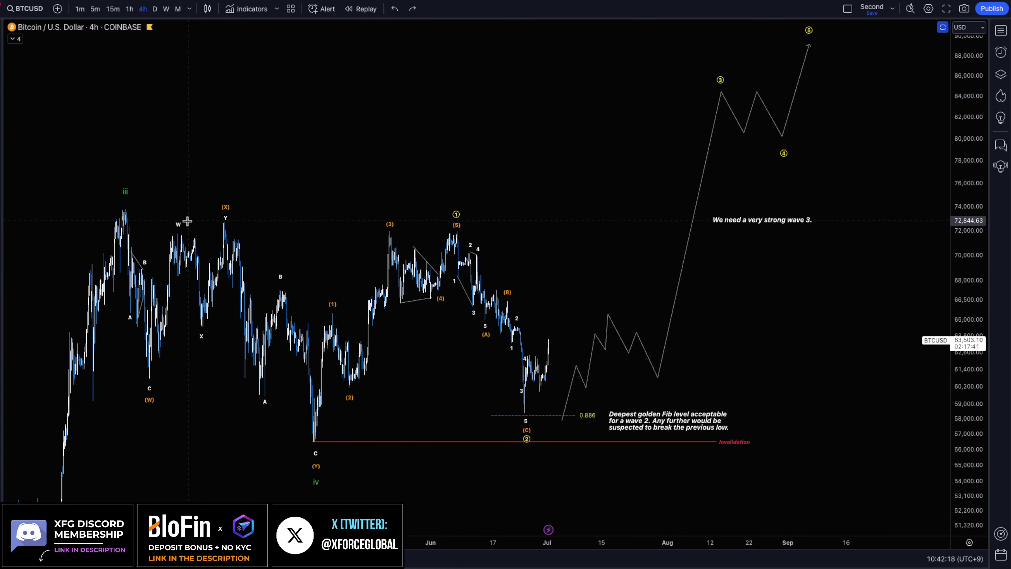
# Circle the green iii and iv labels, undoing and restoring both circles
pyautogui.moveTo(132, 188); pyautogui.dragTo(115, 183)
pyautogui.moveTo(299, 454)
pyautogui.mouseDown()
pyautogui.moveTo(318, 491)
pyautogui.moveTo(324, 464)
pyautogui.mouseUp()
pyautogui.hotkey('ctrl', 'z')
pyautogui.hotkey('ctrl', 'z')
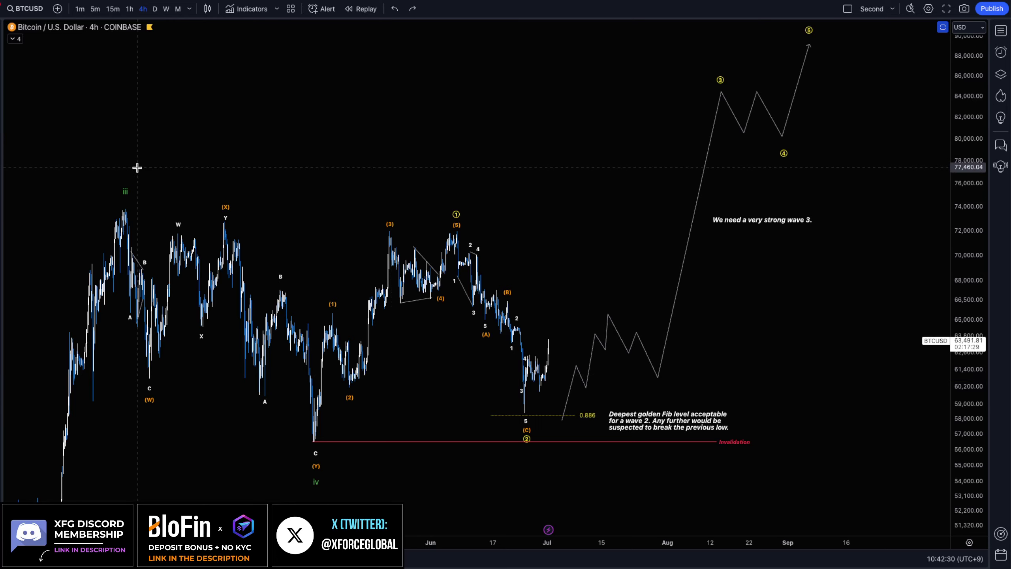
pyautogui.hotkey('ctrl', 'y')
pyautogui.hotkey('ctrl', 'y')
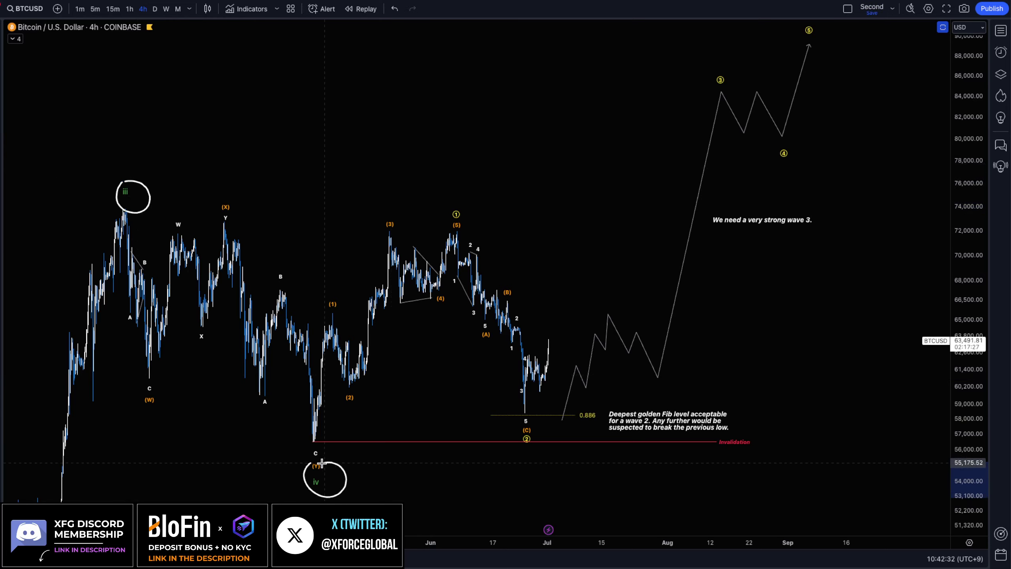
# Trace the five-wave rise to circled 1, the drop to circled 2 and a long projected rise near circled 5, and undo all marks
pyautogui.moveTo(307, 444)
pyautogui.mouseDown()
pyautogui.moveTo(322, 332)
pyautogui.moveTo(376, 278)
pyautogui.moveTo(444, 238)
pyautogui.mouseUp()
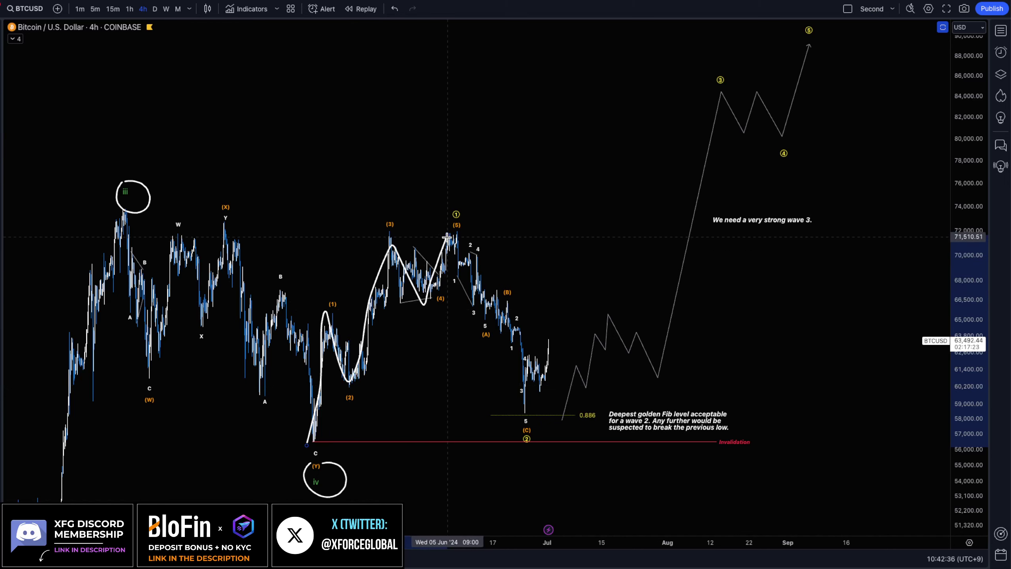
pyautogui.moveTo(447, 237)
pyautogui.mouseDown()
pyautogui.moveTo(459, 234)
pyautogui.moveTo(526, 425)
pyautogui.moveTo(646, 229)
pyautogui.moveTo(834, 45)
pyautogui.mouseUp()
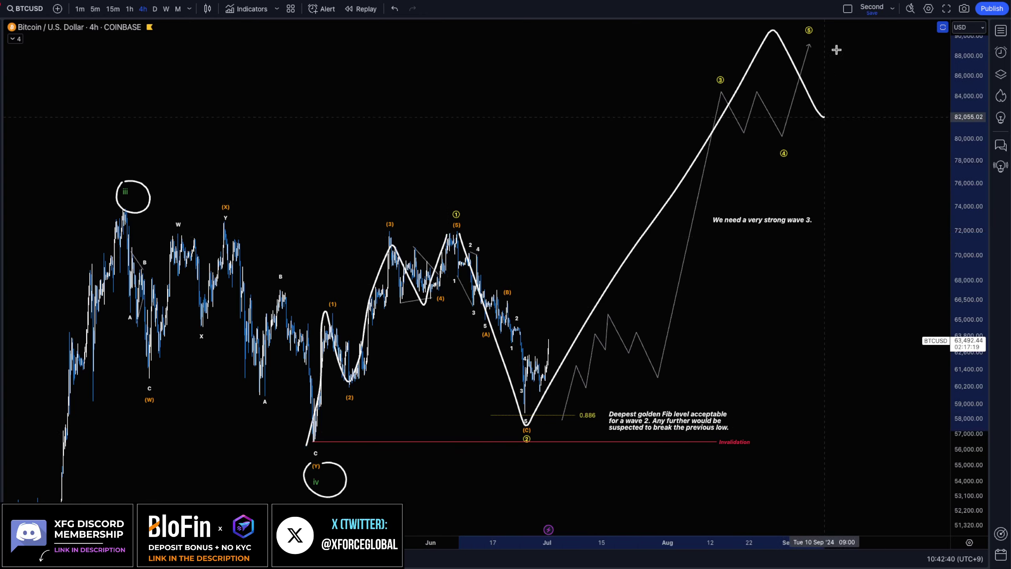
pyautogui.hotkey('ctrl', 'z')
pyautogui.hotkey('ctrl', 'z')
pyautogui.hotkey('ctrl', 'z')
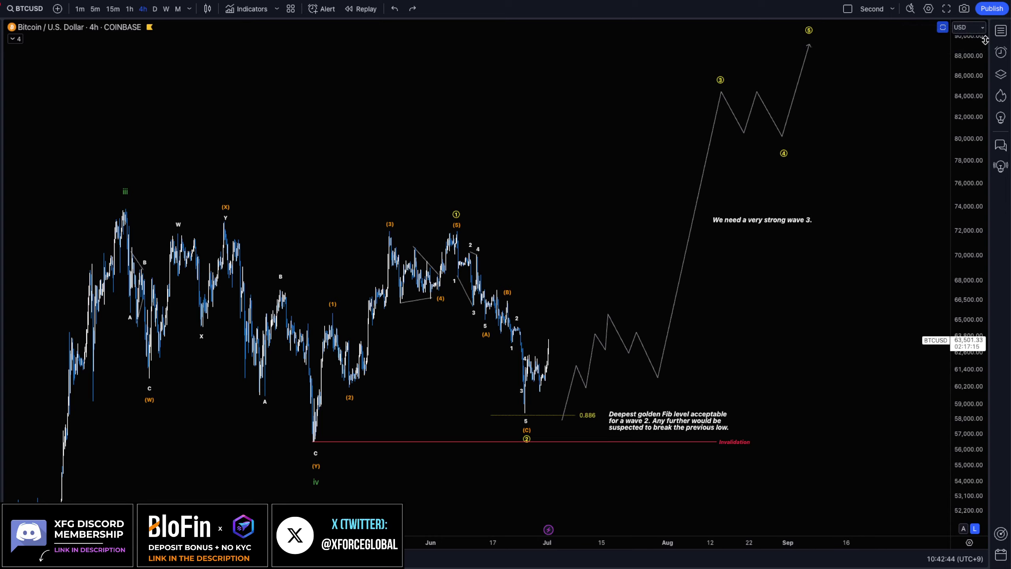
# Hide the "1-2 Still Valid?" drawing group and show the "First bearish option" group on the chart
pyautogui.click(1000, 75)
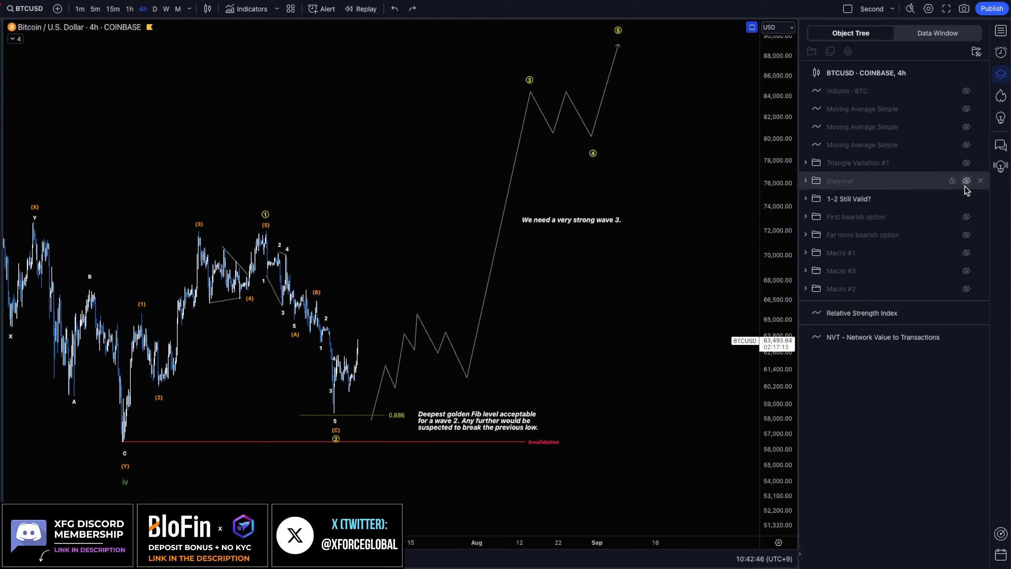
pyautogui.click(967, 199)
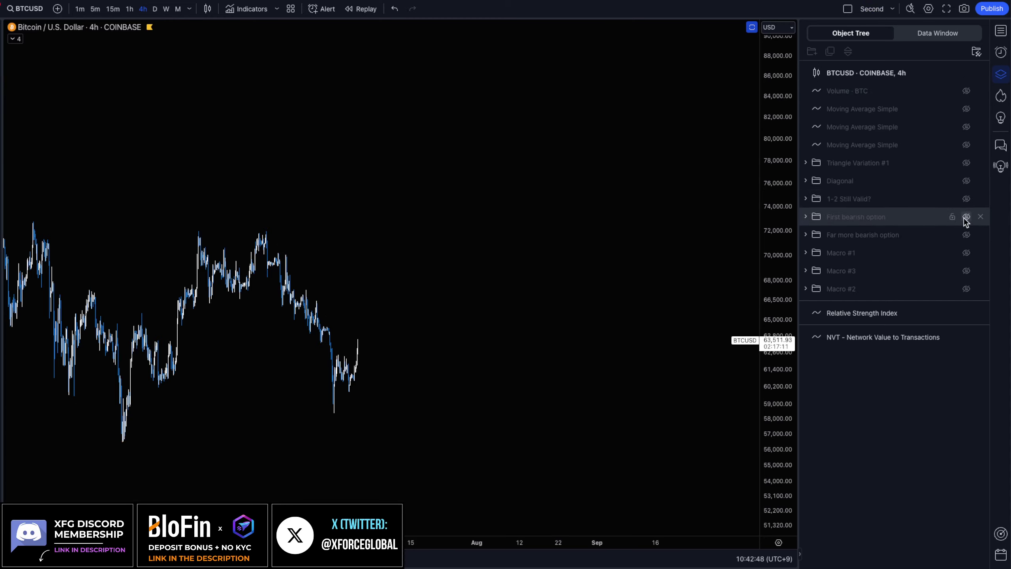
pyautogui.click(966, 217)
pyautogui.scroll(-2, 538, 227)
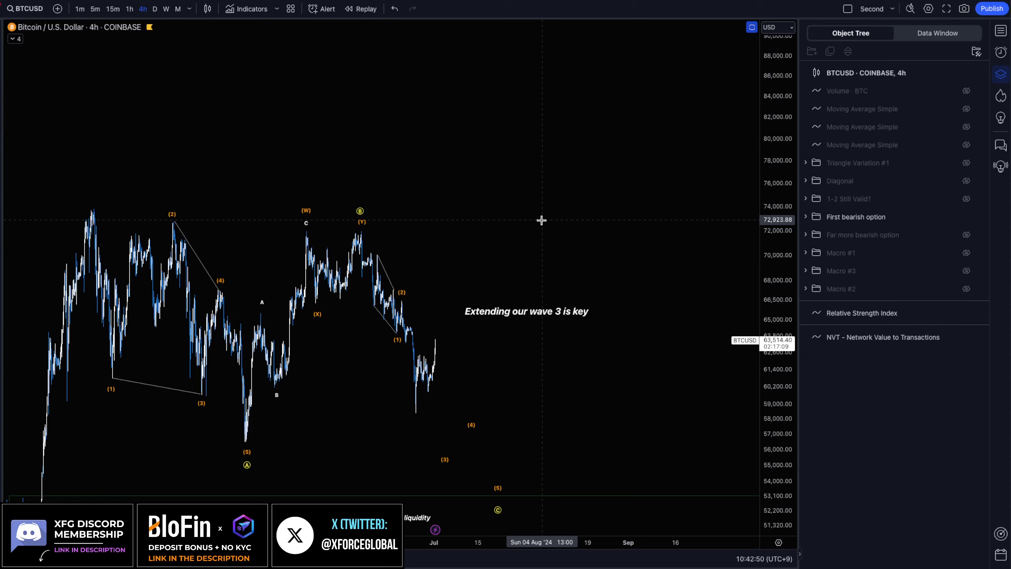
pyautogui.moveTo(469, 218); pyautogui.dragTo(610, 181)
pyautogui.scroll(2, 579, 212)
pyautogui.moveTo(516, 304); pyautogui.dragTo(495, 282)
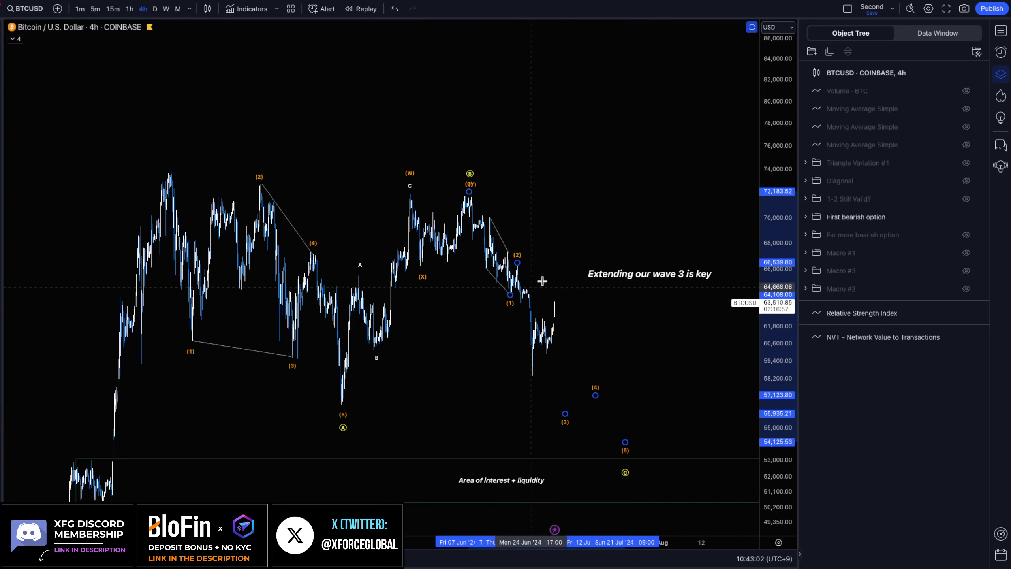
pyautogui.moveTo(575, 238); pyautogui.dragTo(570, 232)
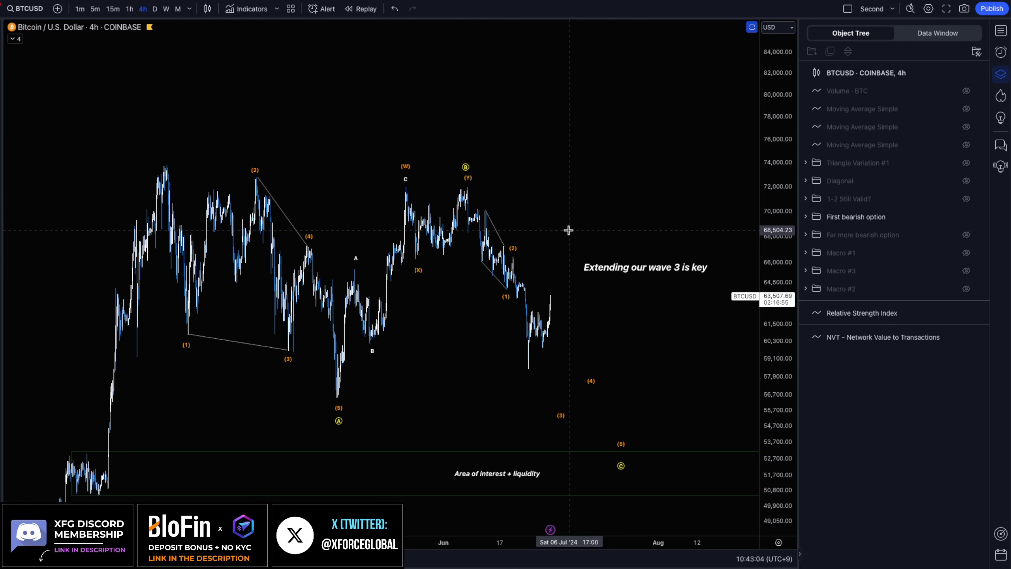
pyautogui.scroll(2, 568, 231)
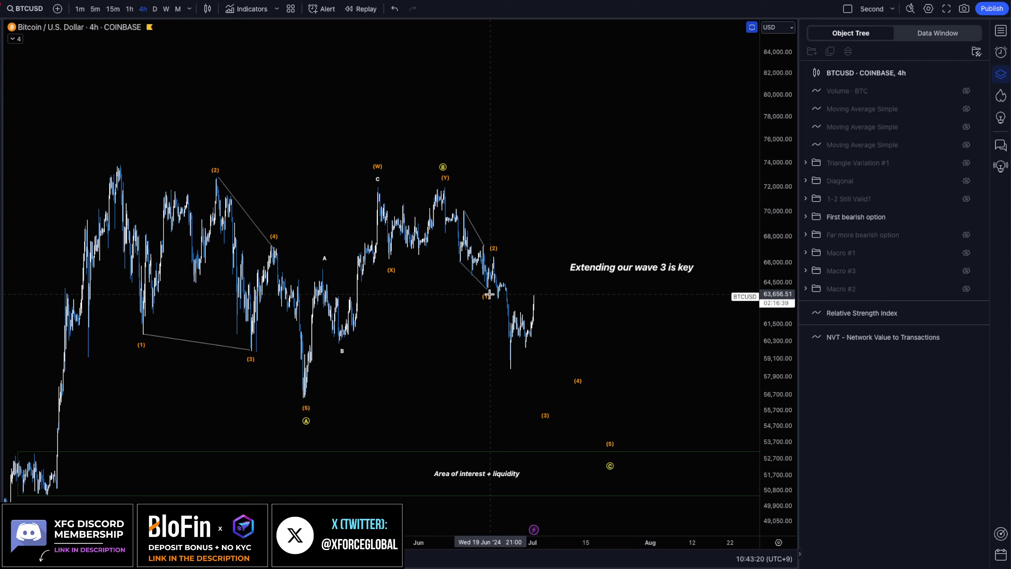
# Mark the A-B-C rise from the circled A low with three freehand strokes, and undo them
pyautogui.click(493, 256)
pyautogui.click(505, 311)
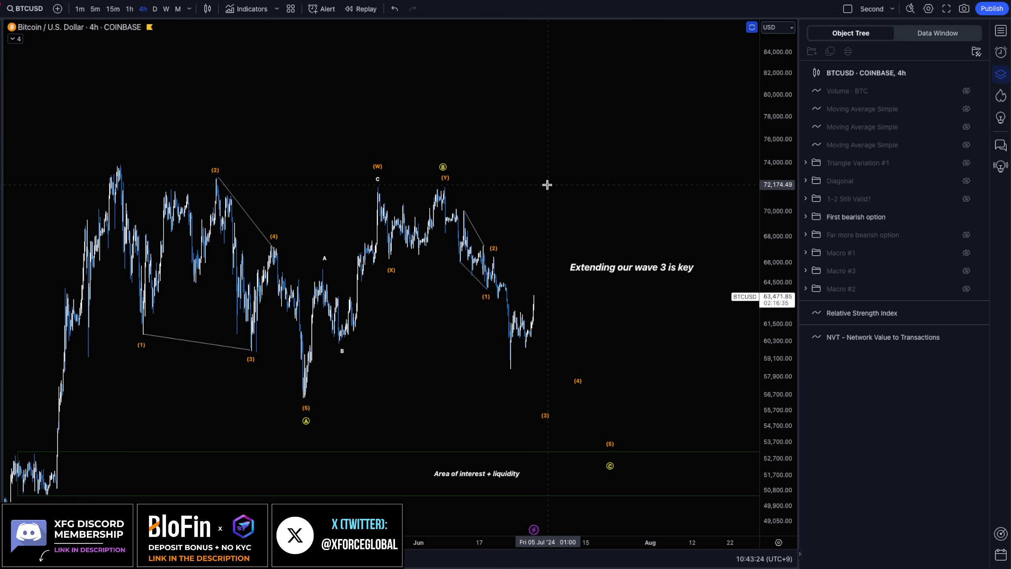
pyautogui.moveTo(307, 334)
pyautogui.mouseDown()
pyautogui.moveTo(325, 404)
pyautogui.moveTo(306, 295)
pyautogui.mouseUp()
pyautogui.moveTo(313, 258)
pyautogui.mouseDown()
pyautogui.moveTo(338, 339)
pyautogui.moveTo(370, 241)
pyautogui.mouseUp()
pyautogui.moveTo(361, 192)
pyautogui.mouseDown()
pyautogui.moveTo(399, 272)
pyautogui.moveTo(368, 179)
pyautogui.mouseUp()
pyautogui.press('super+z')
pyautogui.press('super+z')
pyautogui.press('super+z')
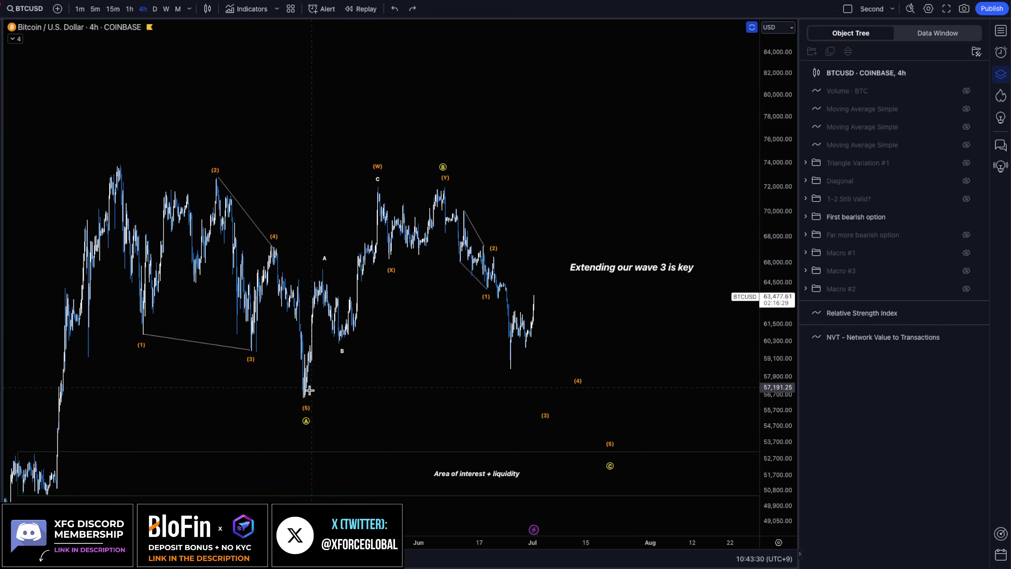
# Sketch two long strokes across the chart, one from the circled A low and one from above the price, and undo them
pyautogui.moveTo(314, 392); pyautogui.dragTo(722, 348)
pyautogui.moveTo(295, 120); pyautogui.dragTo(715, 242)
pyautogui.press('super+z')
pyautogui.press('super+z')
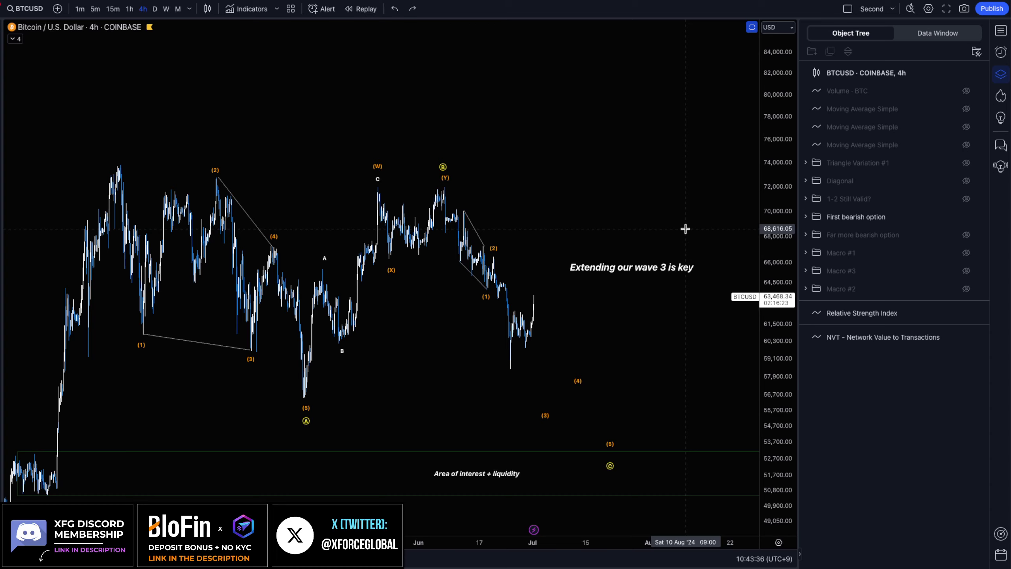
# Mark the latest price peak and the recent higher low with freehand strokes, undoing each one
pyautogui.moveTo(534, 291); pyautogui.dragTo(540, 287)
pyautogui.hotkey('ctrl', 'z')
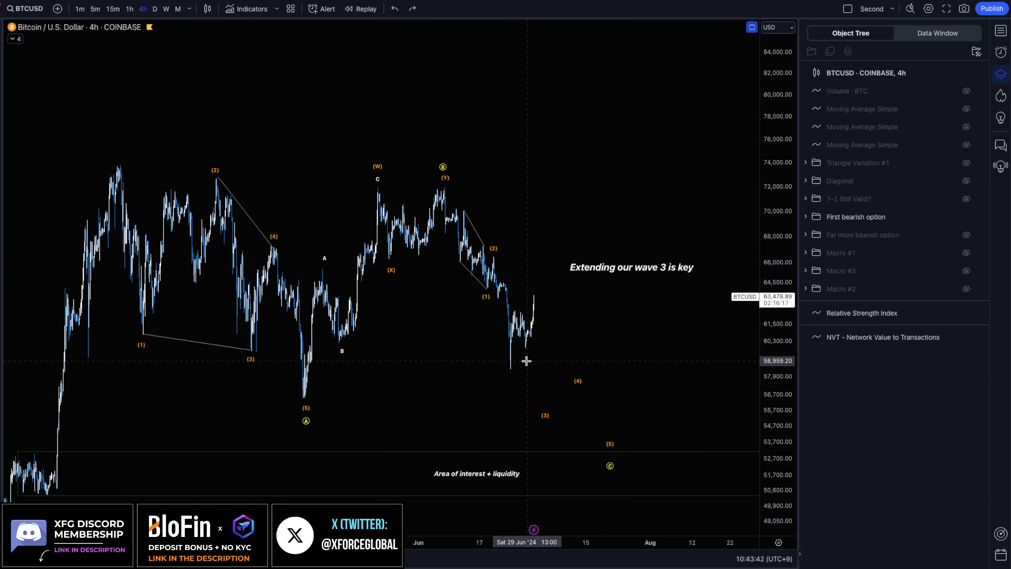
pyautogui.moveTo(526, 361)
pyautogui.mouseDown()
pyautogui.moveTo(548, 319)
pyautogui.moveTo(536, 368)
pyautogui.mouseUp()
pyautogui.hotkey('ctrl', 'z')
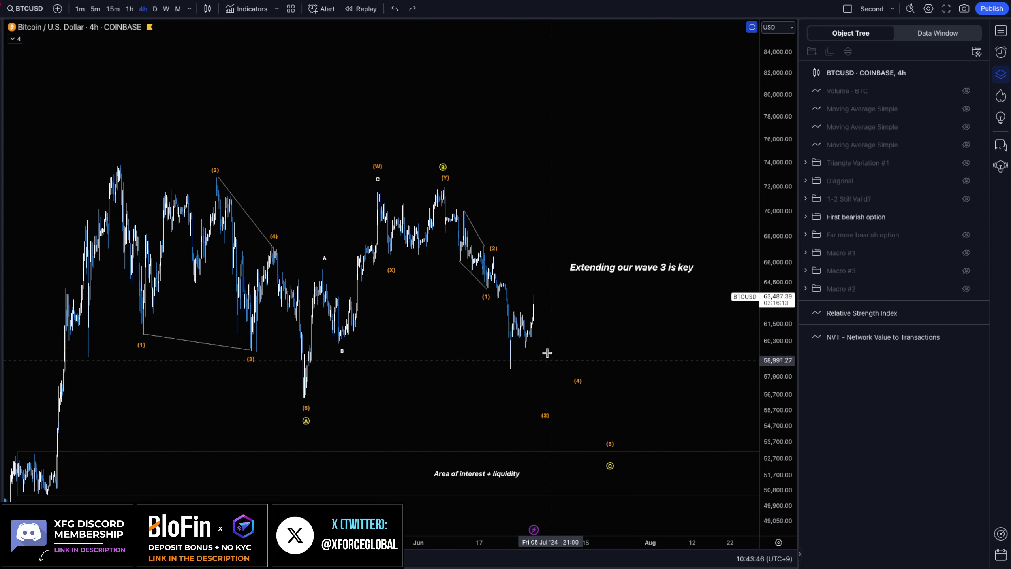
# Box and underline the note "Extending our wave 3 is key", undoing each mark
pyautogui.moveTo(573, 278)
pyautogui.mouseDown()
pyautogui.moveTo(679, 281)
pyautogui.moveTo(695, 244)
pyautogui.moveTo(553, 274)
pyautogui.mouseUp()
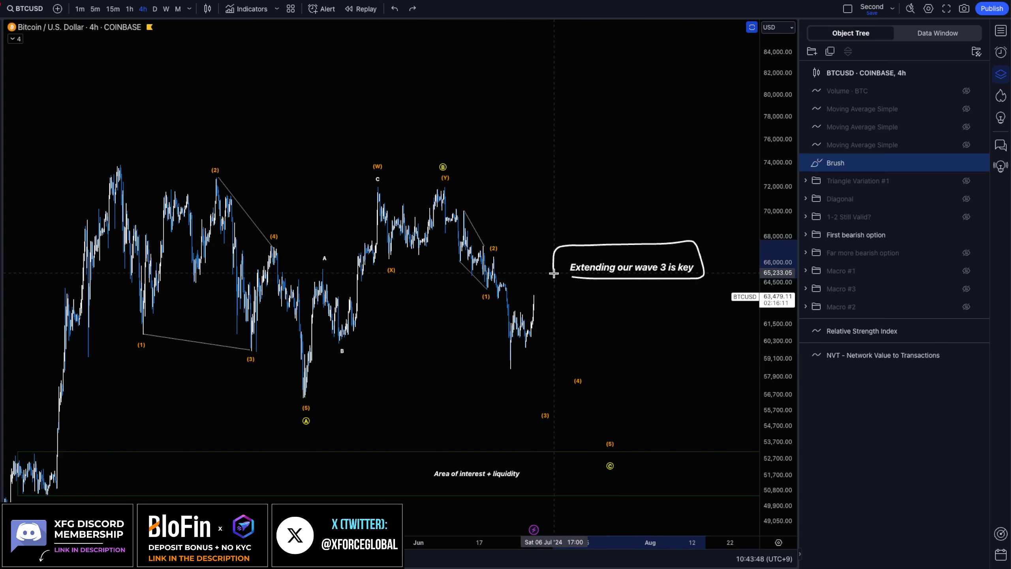
pyautogui.hotkey('ctrl', 'z')
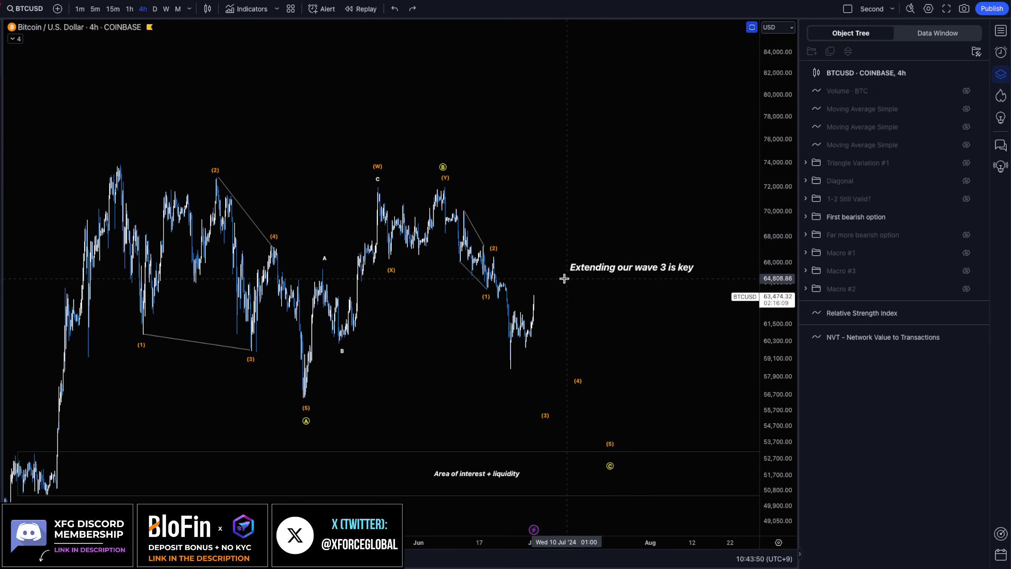
pyautogui.moveTo(563, 276); pyautogui.dragTo(704, 275)
pyautogui.hotkey('ctrl', 'z')
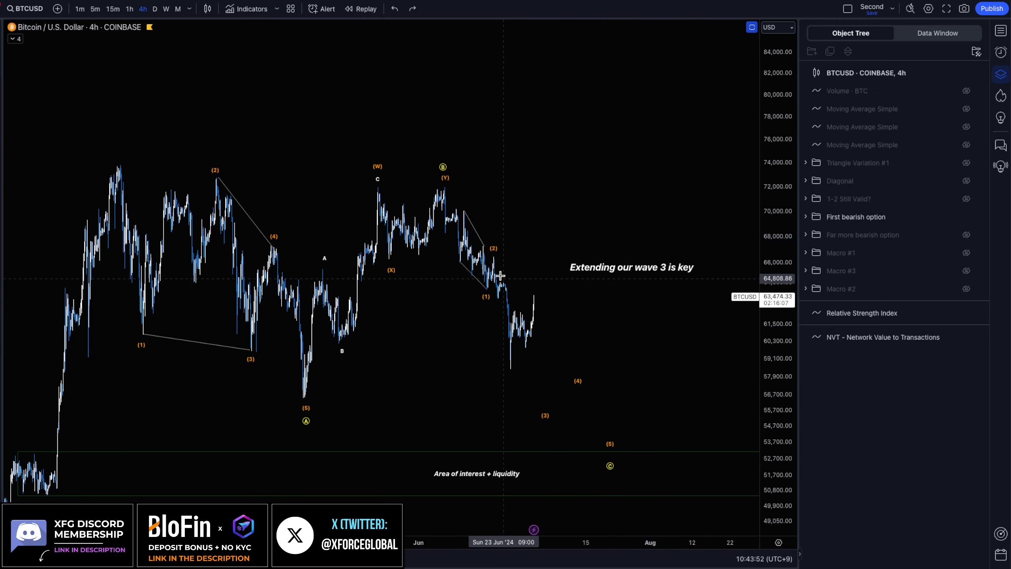
# Trace the drop from (2) to the recent low and the V-shaped move between the (W) and (Y) peaks, undoing each stroke
pyautogui.moveTo(487, 246); pyautogui.dragTo(516, 359)
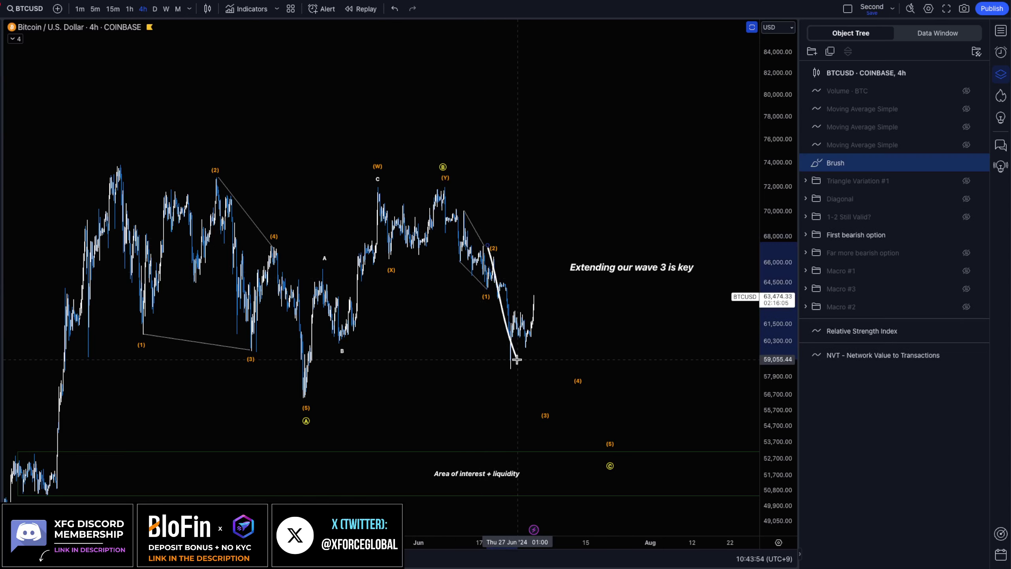
pyautogui.hotkey('ctrl', 'z')
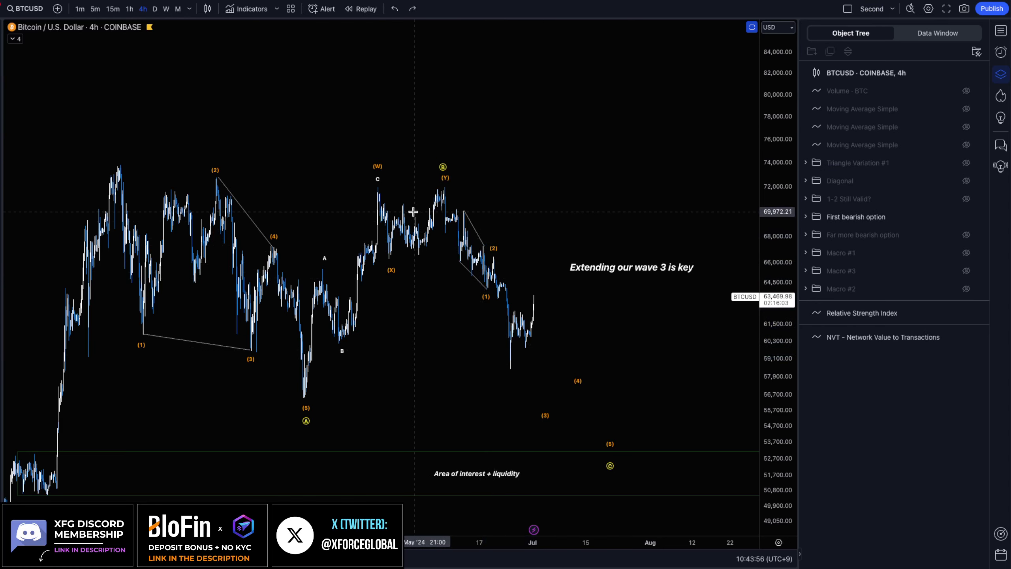
pyautogui.moveTo(383, 188); pyautogui.dragTo(437, 186)
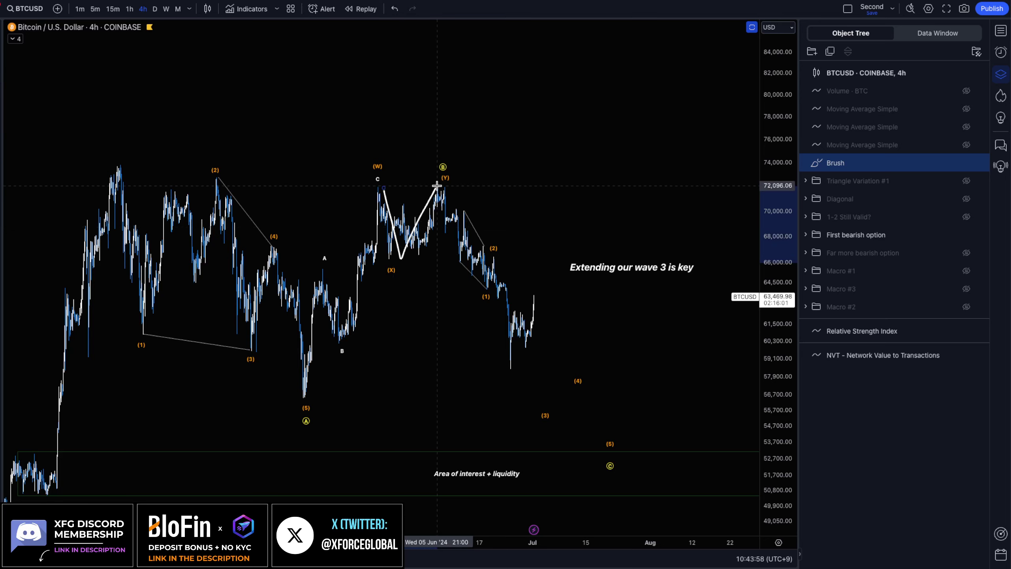
pyautogui.hotkey('ctrl', 'z')
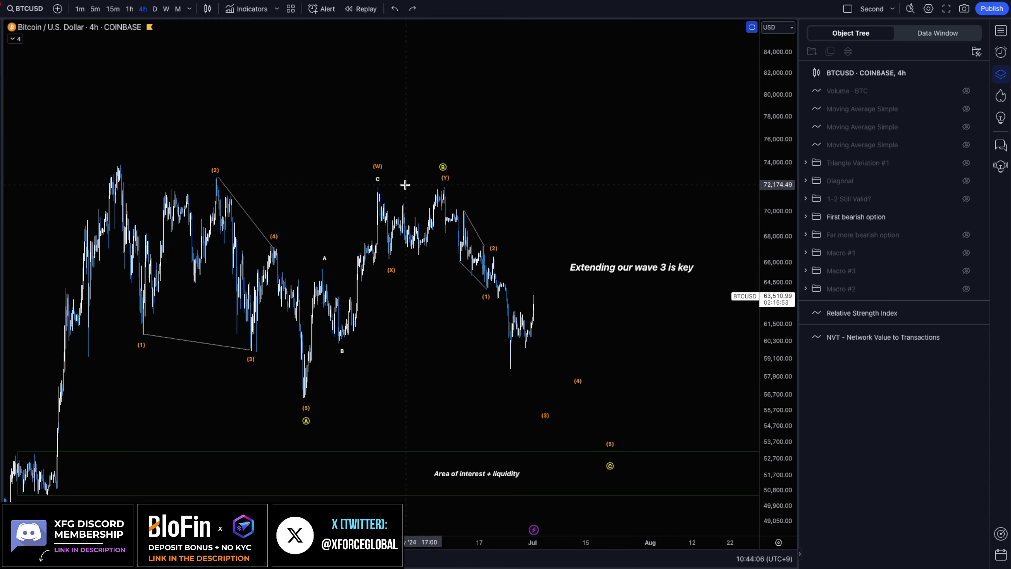
# Mark the (W) peak and the (Y) peak with freehand strokes, undoing each one
pyautogui.moveTo(380, 183)
pyautogui.mouseDown()
pyautogui.moveTo(375, 197)
pyautogui.moveTo(373, 175)
pyautogui.mouseUp()
pyautogui.press('super+z')
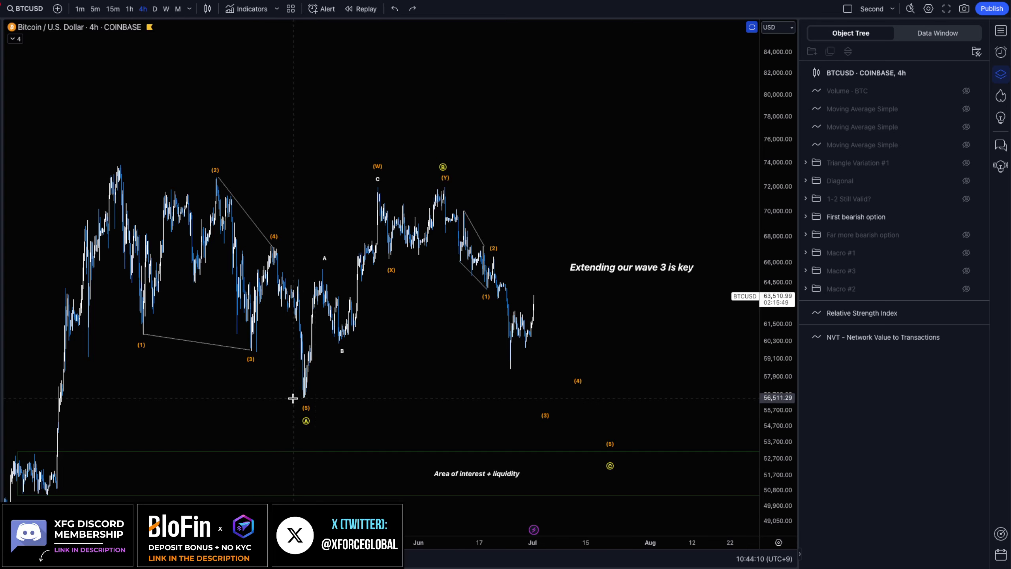
pyautogui.moveTo(447, 180)
pyautogui.mouseDown()
pyautogui.moveTo(452, 194)
pyautogui.moveTo(429, 183)
pyautogui.mouseUp()
pyautogui.press('super+z')
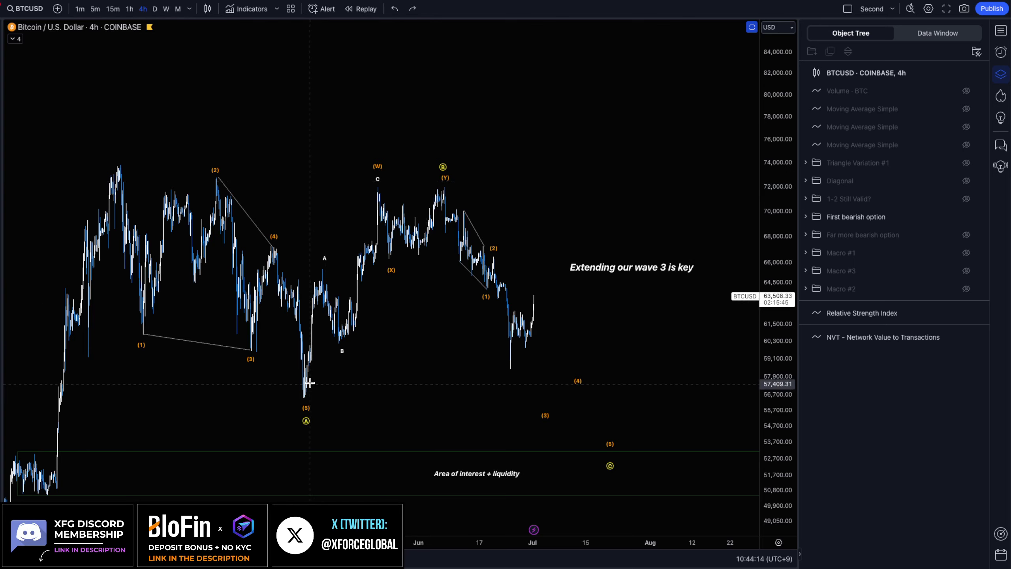
# Trace the rise from the circled A low through A, B and C to the (Y) peak, after undoing a first attempt
pyautogui.moveTo(310, 382)
pyautogui.mouseDown()
pyautogui.moveTo(328, 331)
pyautogui.moveTo(449, 176)
pyautogui.moveTo(426, 237)
pyautogui.moveTo(444, 179)
pyautogui.mouseUp()
pyautogui.press('super+z')
pyautogui.press('super+z')
pyautogui.moveTo(303, 360)
pyautogui.mouseDown()
pyautogui.moveTo(370, 199)
pyautogui.moveTo(439, 185)
pyautogui.mouseUp()
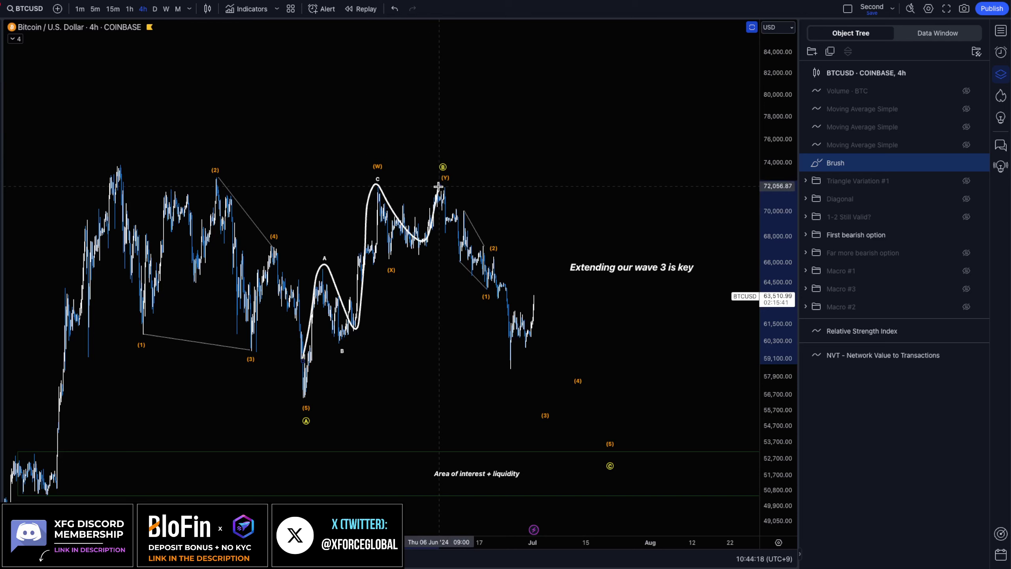
# Undo the traced rise, then circle the circled B and (Y) labels at the June peak and undo that circle
pyautogui.hotkey('ctrl', 'z')
pyautogui.moveTo(444, 150)
pyautogui.mouseDown()
pyautogui.moveTo(434, 190)
pyautogui.moveTo(425, 154)
pyautogui.mouseUp()
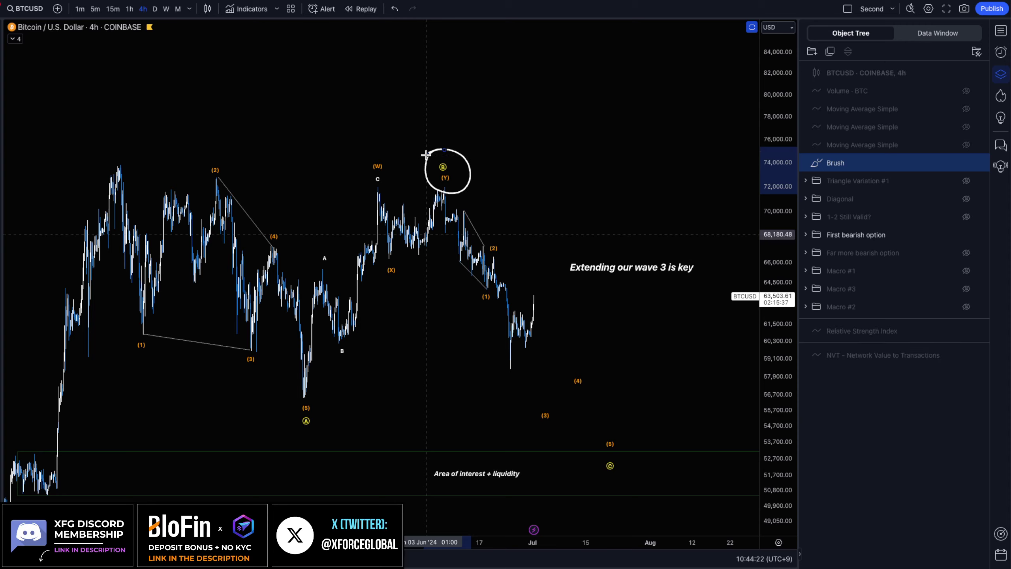
pyautogui.hotkey('ctrl', 'z')
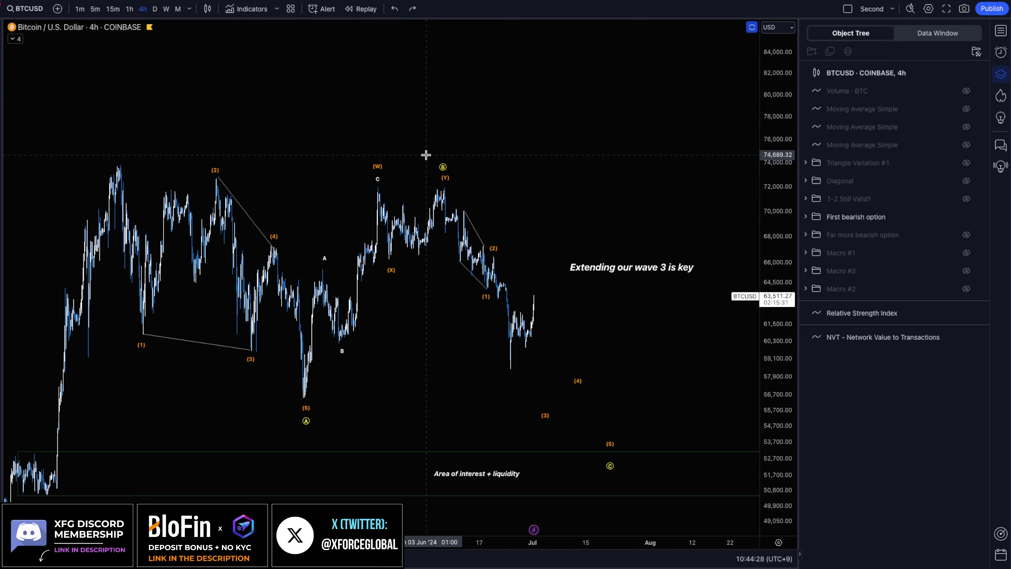
# Draw two converging freehand lines, from the (2) peak and from the circled A low, and undo both
pyautogui.moveTo(217, 163); pyautogui.dragTo(695, 250)
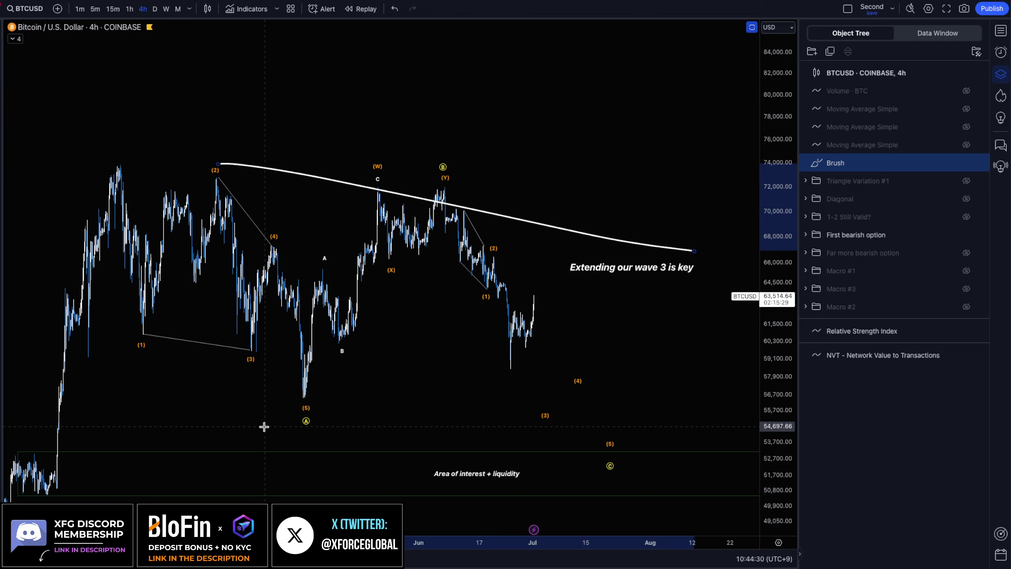
pyautogui.moveTo(267, 426); pyautogui.dragTo(681, 354)
pyautogui.hotkey('ctrl', 'z')
pyautogui.hotkey('ctrl', 'z')
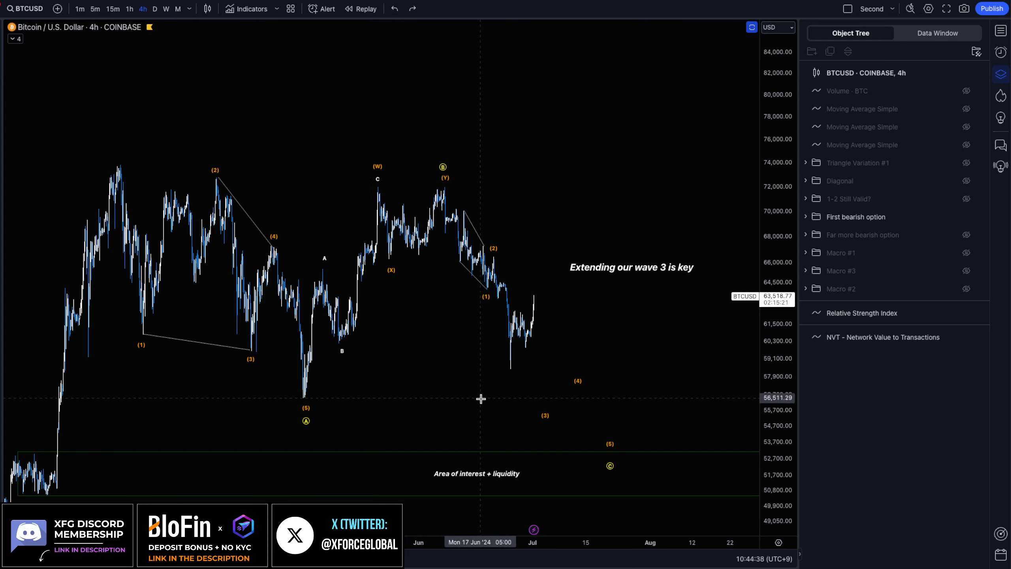
# Move the wave (3) point to the recent low and the (4) point above the current price, undoing the stray trend line
pyautogui.moveTo(544, 408)
pyautogui.mouseDown()
pyautogui.moveTo(505, 379)
pyautogui.moveTo(510, 366)
pyautogui.mouseUp()
pyautogui.moveTo(577, 389)
pyautogui.mouseDown()
pyautogui.moveTo(532, 279)
pyautogui.moveTo(536, 292)
pyautogui.moveTo(467, 273)
pyautogui.moveTo(660, 275)
pyautogui.mouseUp()
pyautogui.click(1, 55)
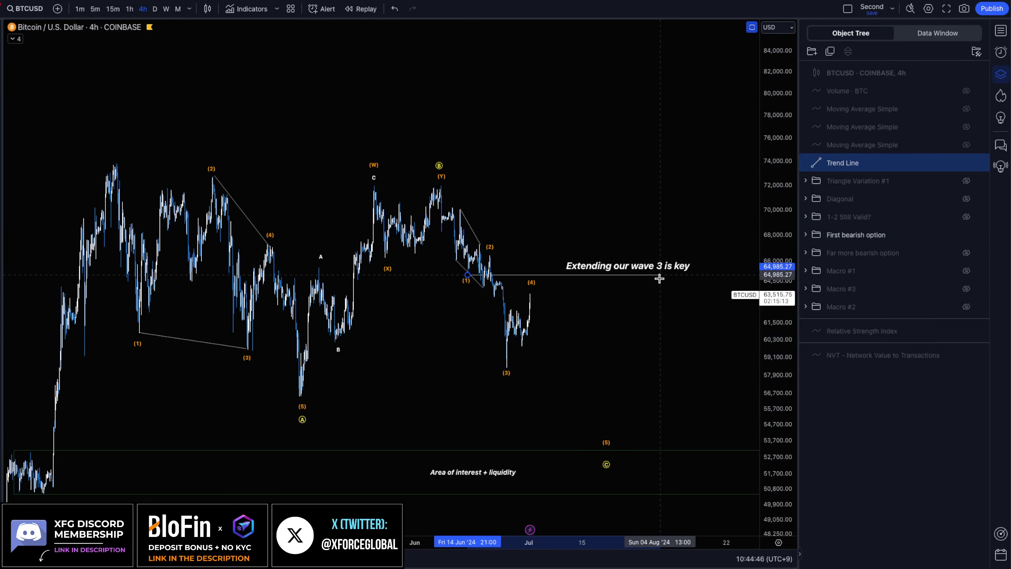
pyautogui.hotkey('ctrl', 'z')
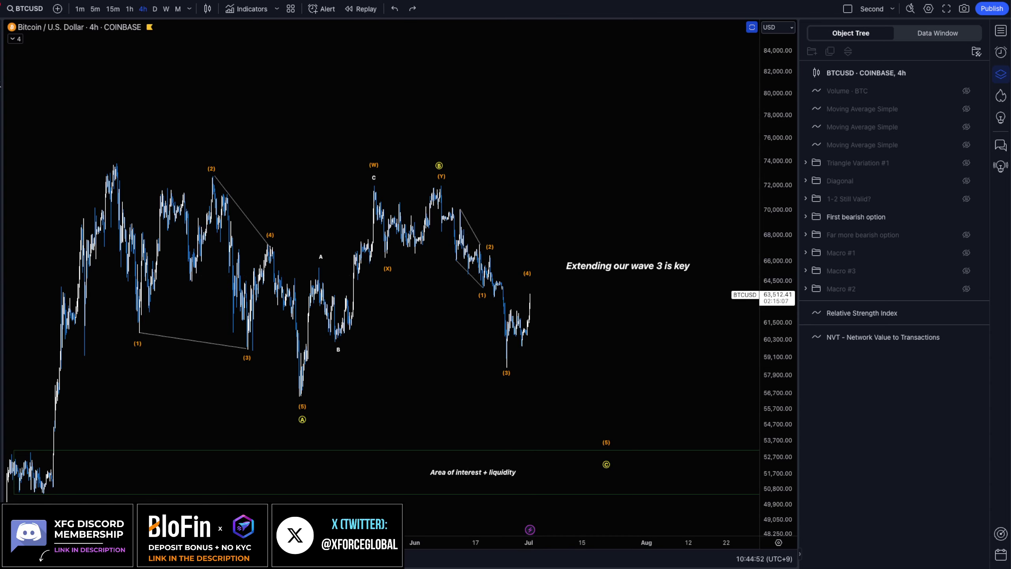
# Trace the V-shaped move from (W) through (X) to (Y) and circle the (Y) peak, undoing each stroke
pyautogui.moveTo(374, 188)
pyautogui.mouseDown()
pyautogui.moveTo(413, 235)
pyautogui.moveTo(446, 182)
pyautogui.mouseUp()
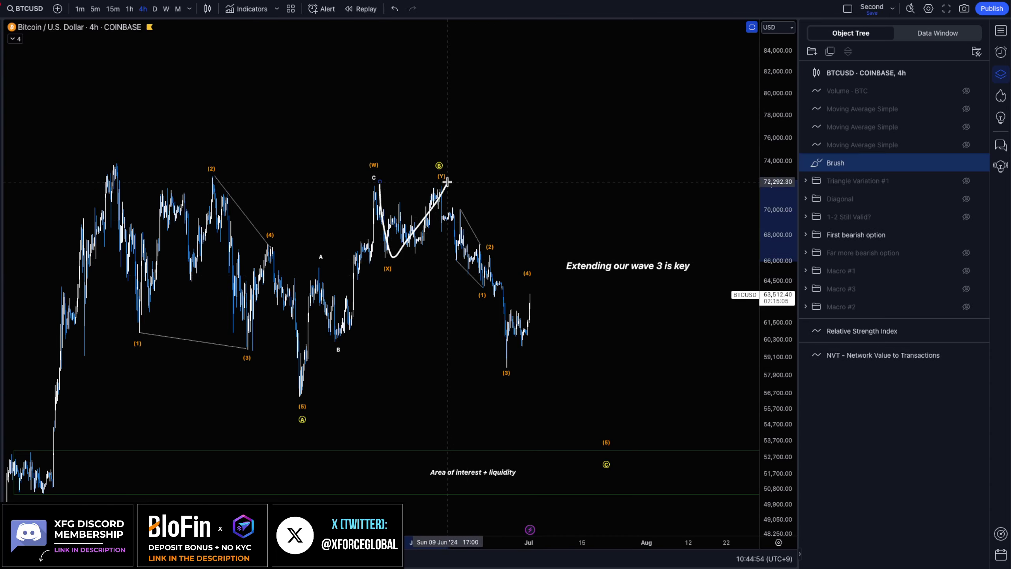
pyautogui.hotkey('ctrl', 'z')
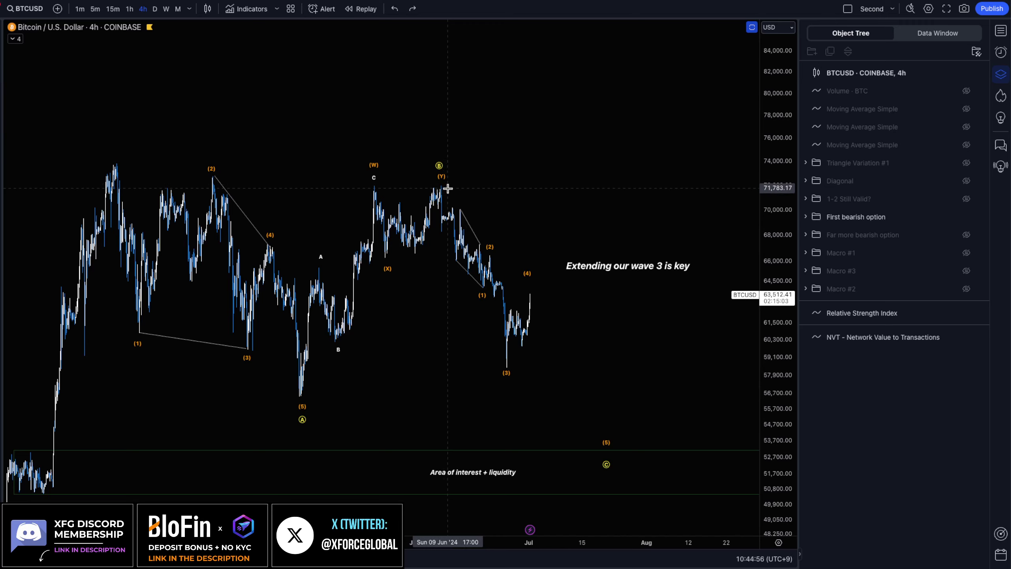
pyautogui.moveTo(436, 187); pyautogui.dragTo(438, 176)
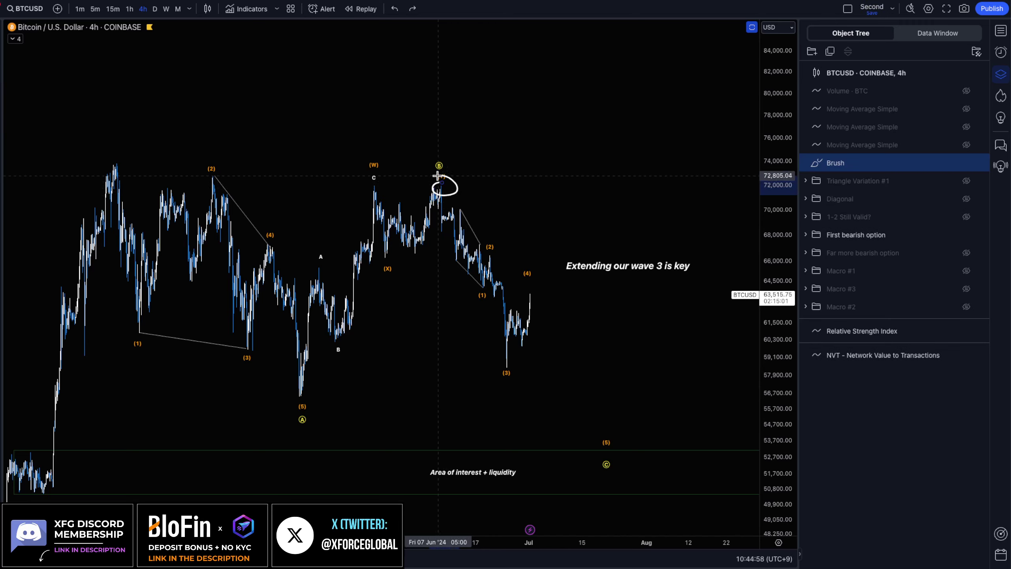
pyautogui.hotkey('ctrl', 'z')
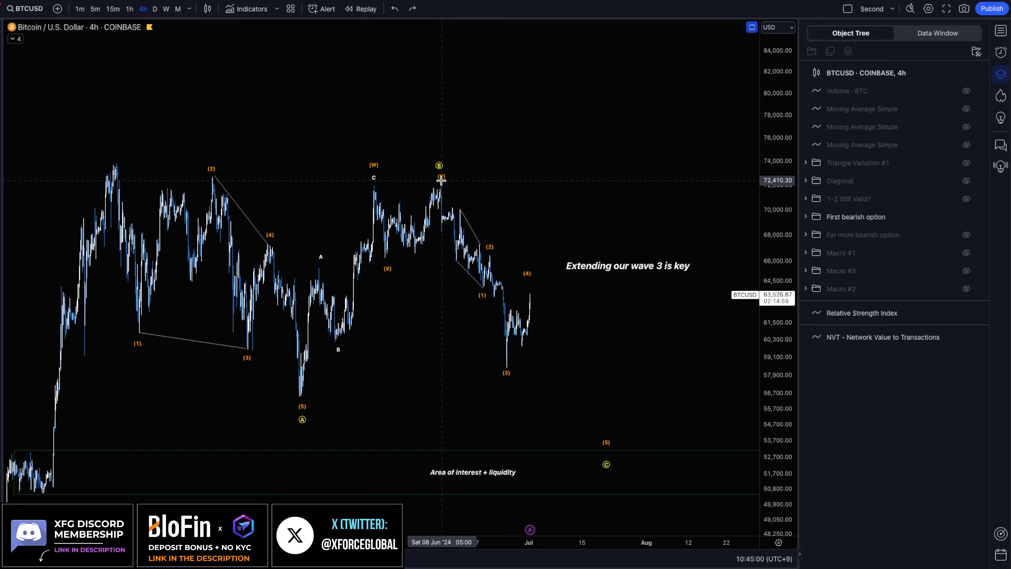
# Circle the (W) peak and the area around the (Y) peak, undoing each circle
pyautogui.moveTo(369, 184); pyautogui.dragTo(357, 186)
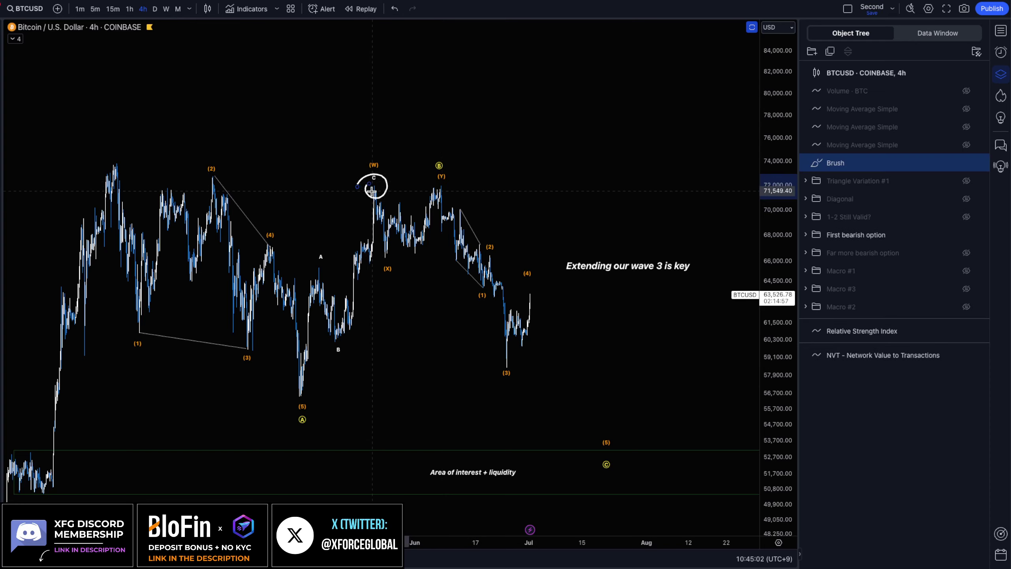
pyautogui.hotkey('ctrl', 'z')
pyautogui.moveTo(427, 170); pyautogui.dragTo(410, 172)
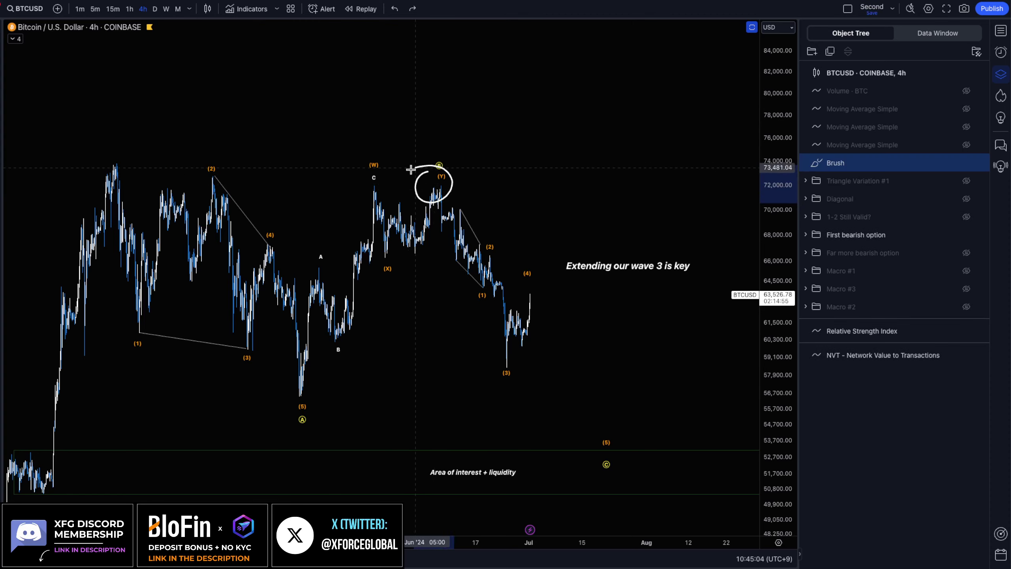
pyautogui.hotkey('ctrl', 'z')
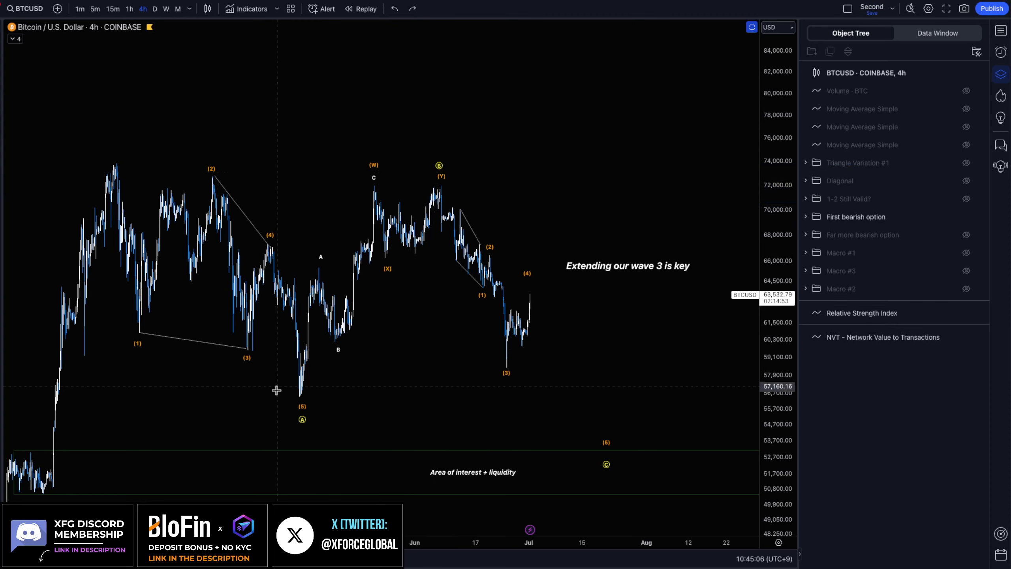
# Trace the rise from the circled A low toward the (Y) peak with two freehand strokes, undoing each one
pyautogui.moveTo(293, 408)
pyautogui.mouseDown()
pyautogui.moveTo(380, 184)
pyautogui.moveTo(412, 223)
pyautogui.mouseUp()
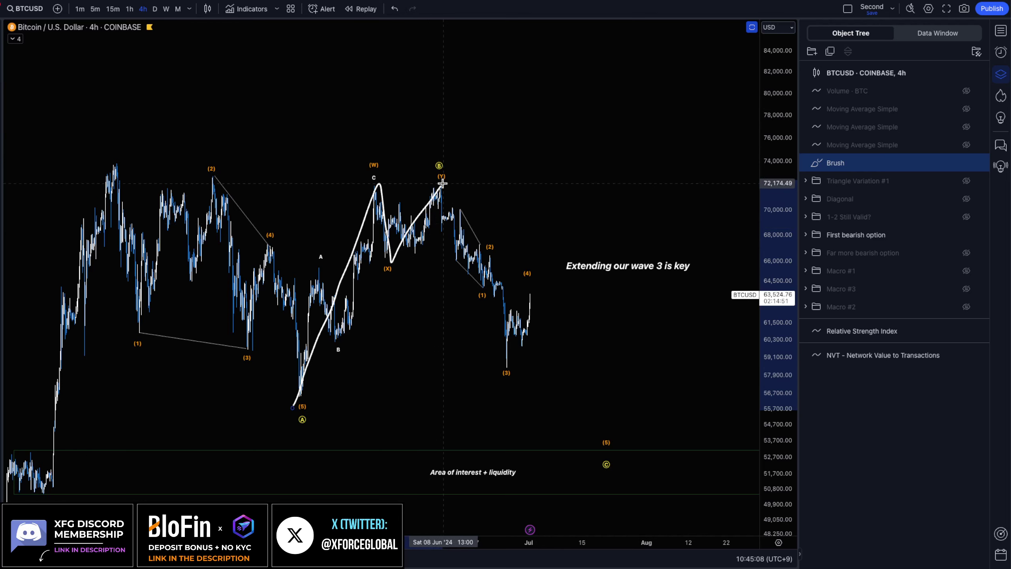
pyautogui.hotkey('ctrl', 'z')
pyautogui.moveTo(310, 363)
pyautogui.mouseDown()
pyautogui.moveTo(374, 211)
pyautogui.moveTo(461, 169)
pyautogui.mouseUp()
pyautogui.hotkey('ctrl', 'z')
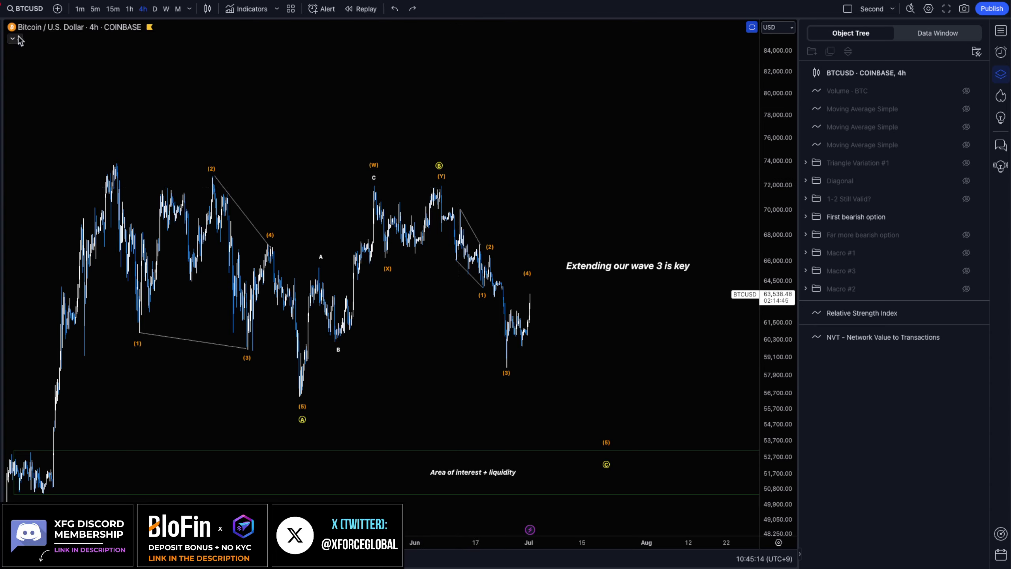
# Place the wave (4) point directly on the latest price high and deselect the wave count
pyautogui.moveTo(528, 279); pyautogui.dragTo(532, 296)
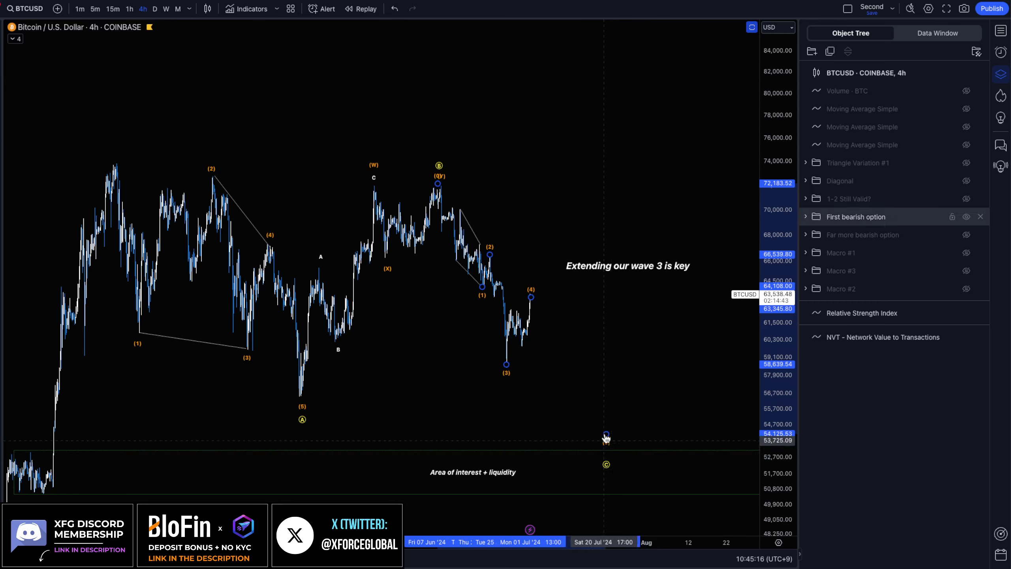
pyautogui.click(641, 395)
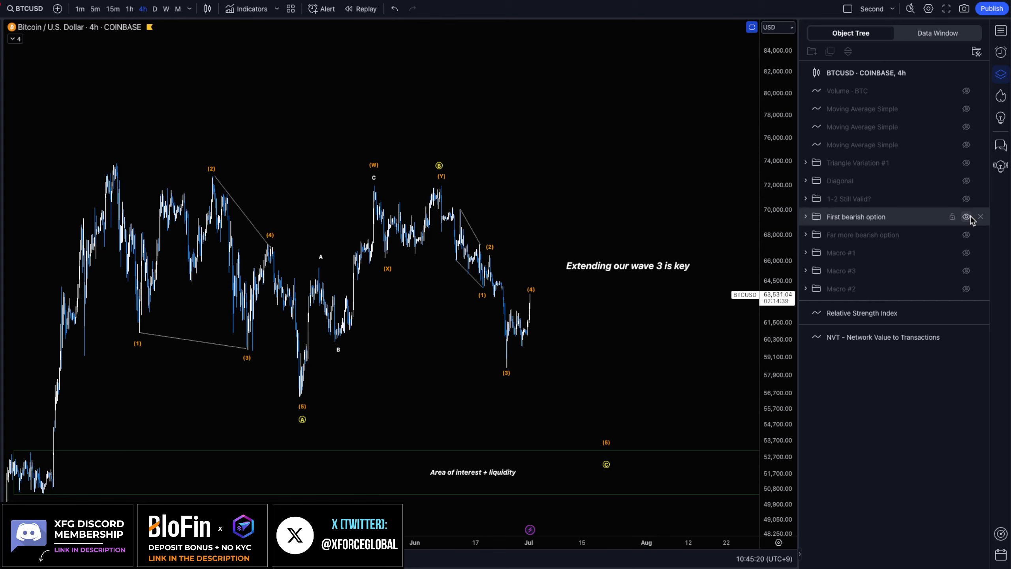
# Hide the "First bearish option" drawings and show the "Triangle Variation #1" group
pyautogui.click(968, 216)
pyautogui.click(968, 163)
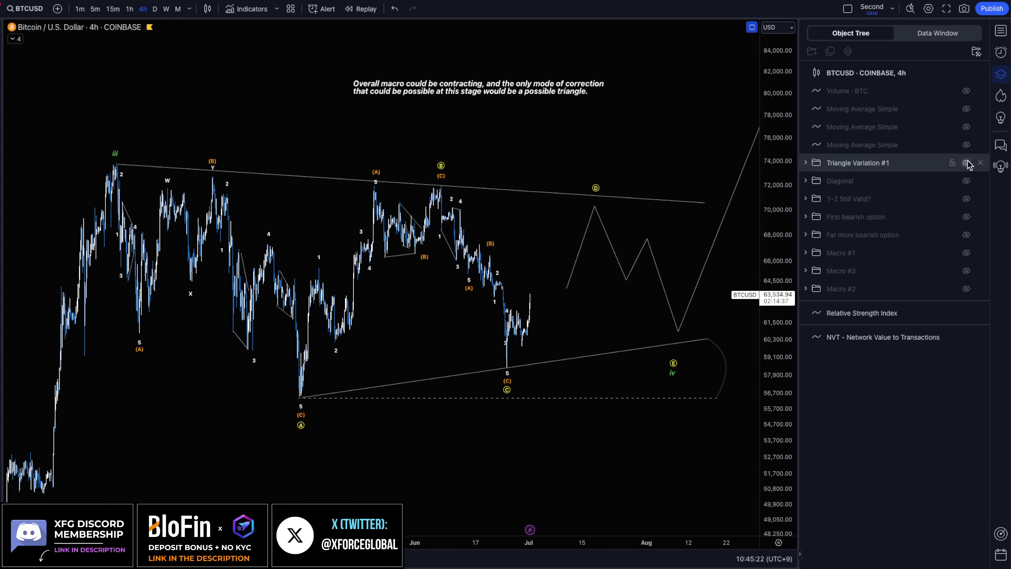
# Sketch a price path dipping below the triangle's lower trend line and rising to circled D, then undo it
pyautogui.moveTo(497, 145); pyautogui.dragTo(448, 182)
pyautogui.scroll(-1, 441, 181)
pyautogui.moveTo(520, 185); pyautogui.dragTo(504, 183)
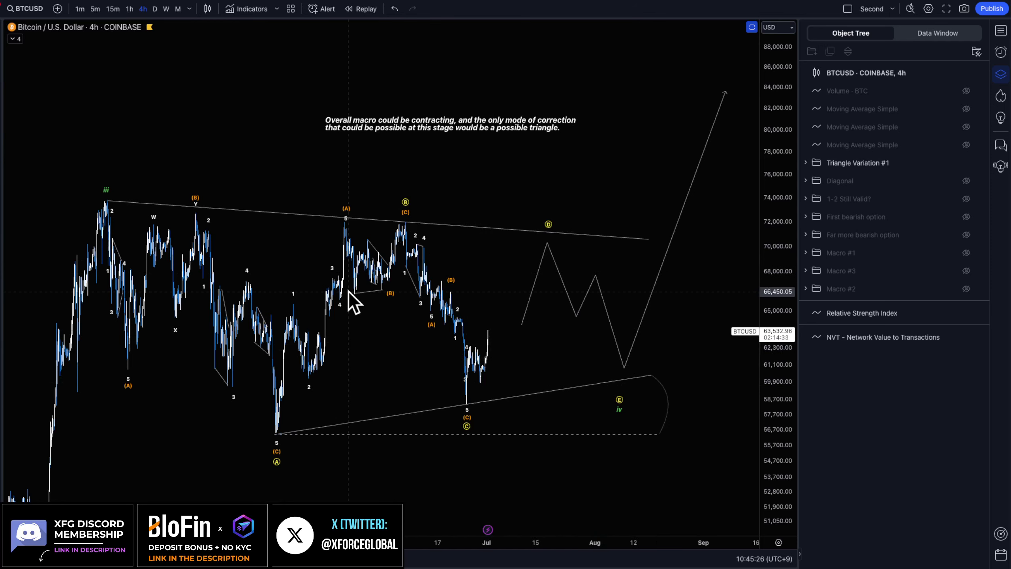
pyautogui.moveTo(493, 332)
pyautogui.mouseDown()
pyautogui.moveTo(515, 426)
pyautogui.moveTo(548, 238)
pyautogui.mouseUp()
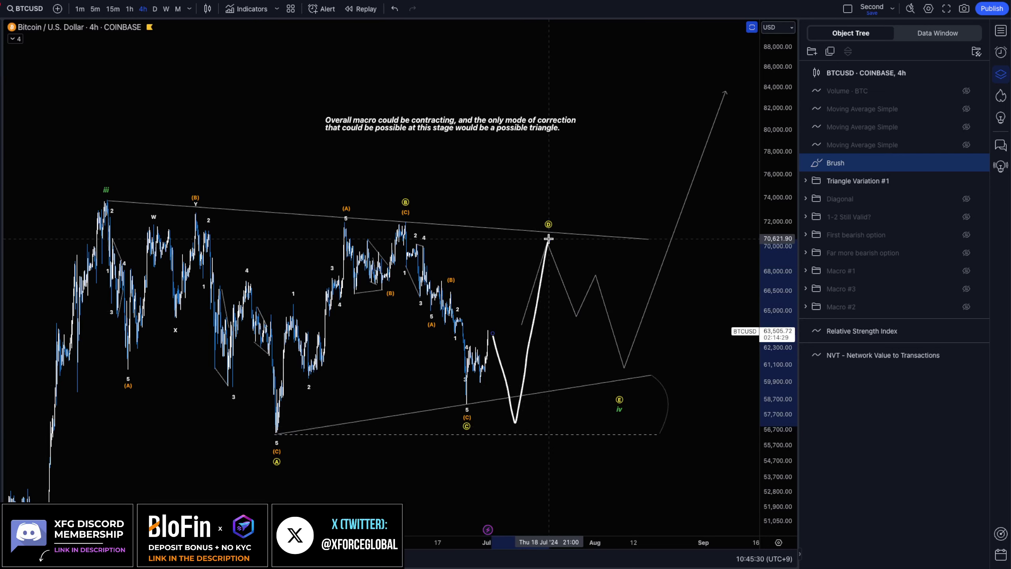
pyautogui.hotkey('ctrl', 'z')
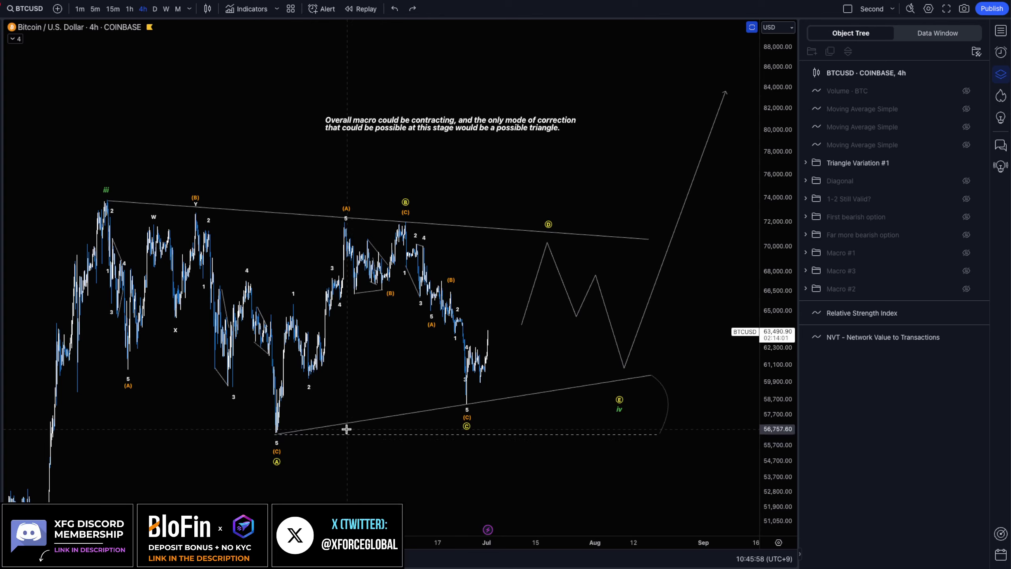
# Circle the recent bounce above the circled C low and underline that low, undoing each mark
pyautogui.moveTo(473, 401); pyautogui.dragTo(509, 365)
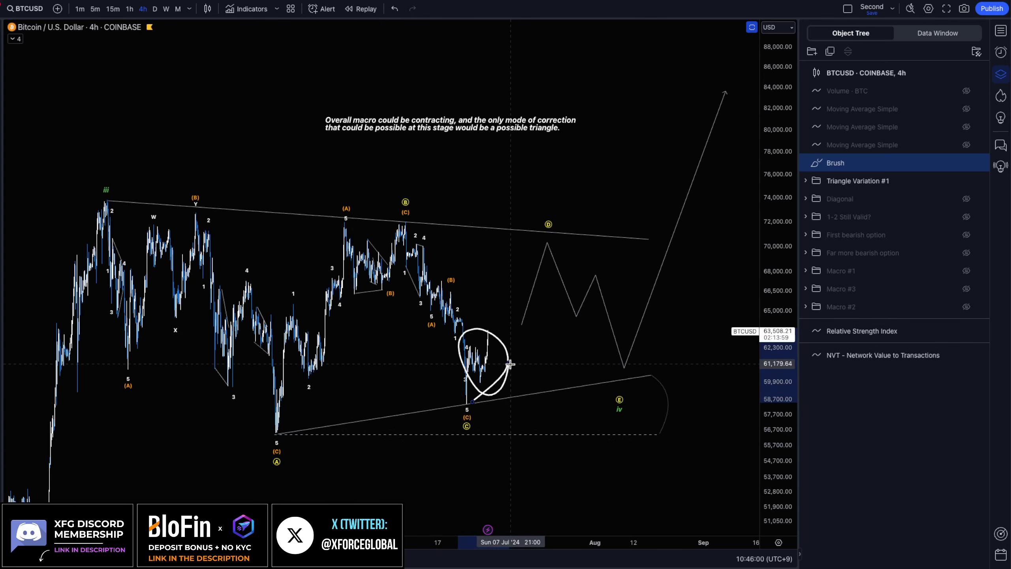
pyautogui.hotkey('ctrl', 'z')
pyautogui.moveTo(434, 407); pyautogui.dragTo(515, 405)
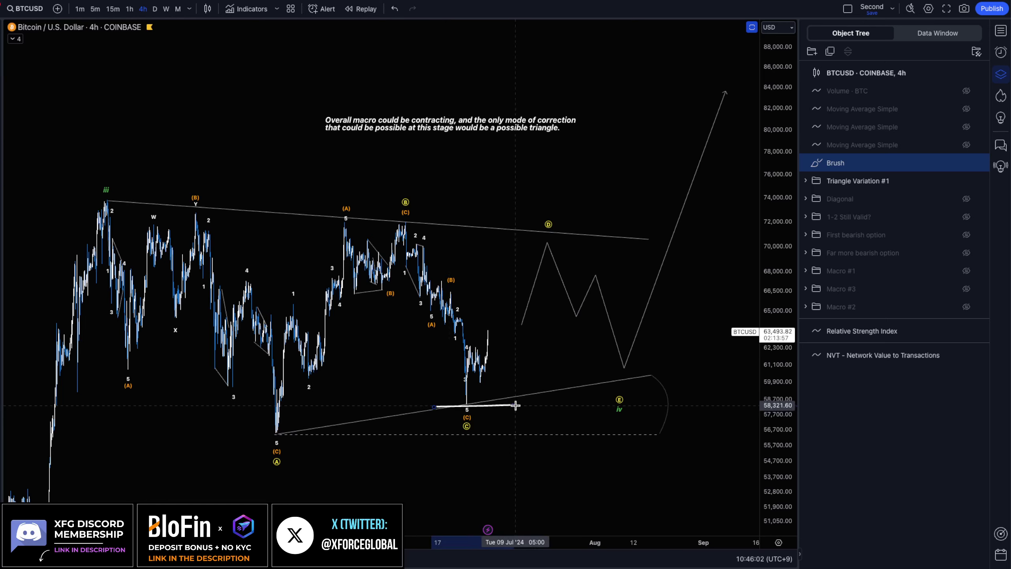
pyautogui.hotkey('ctrl', 'z')
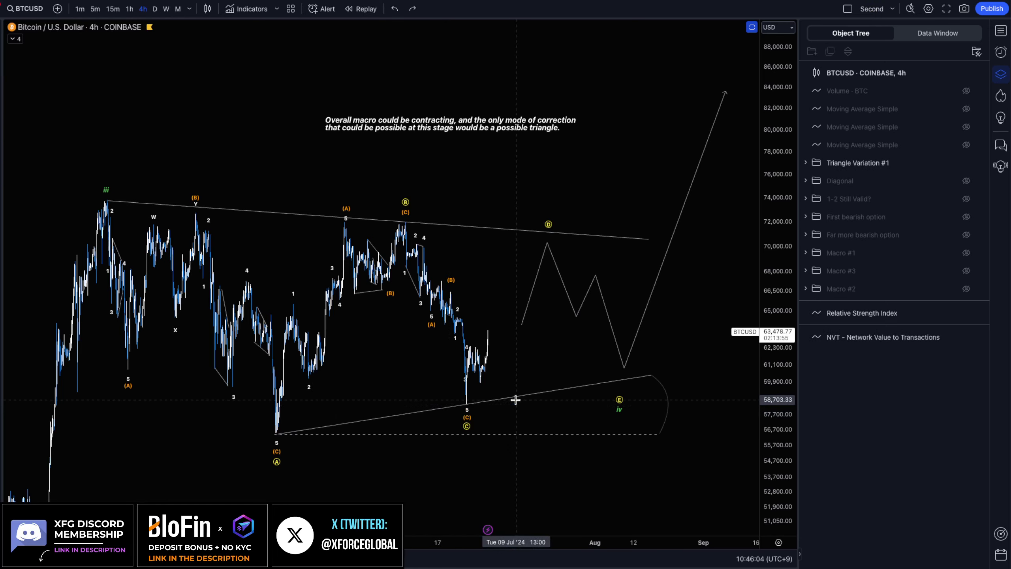
# Mark the area near the upward projection arrow's tip and the circled A low with freehand strokes, undoing each one
pyautogui.moveTo(780, 365); pyautogui.dragTo(778, 335)
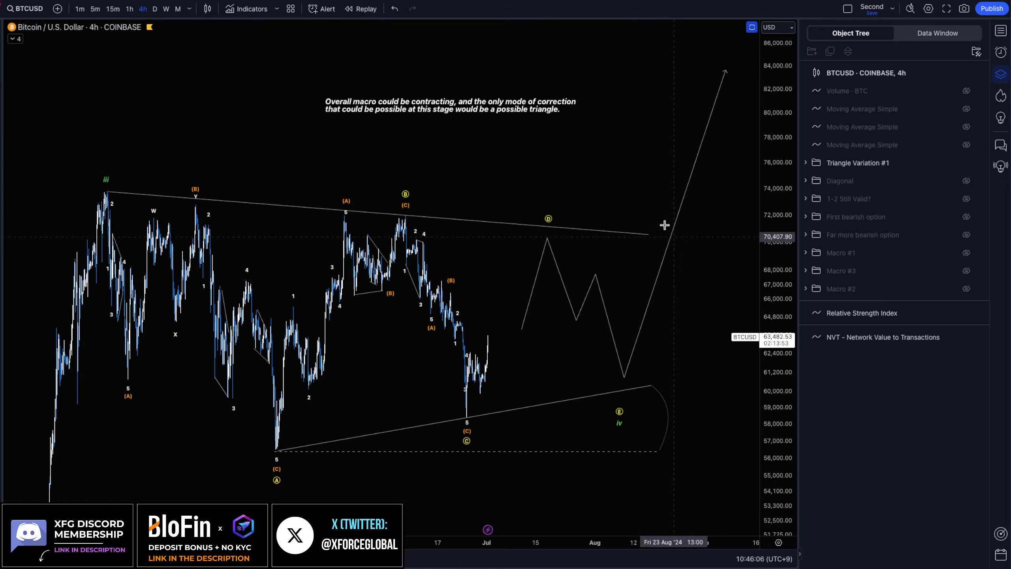
pyautogui.moveTo(696, 83); pyautogui.dragTo(684, 63)
pyautogui.hotkey('ctrl', 'z')
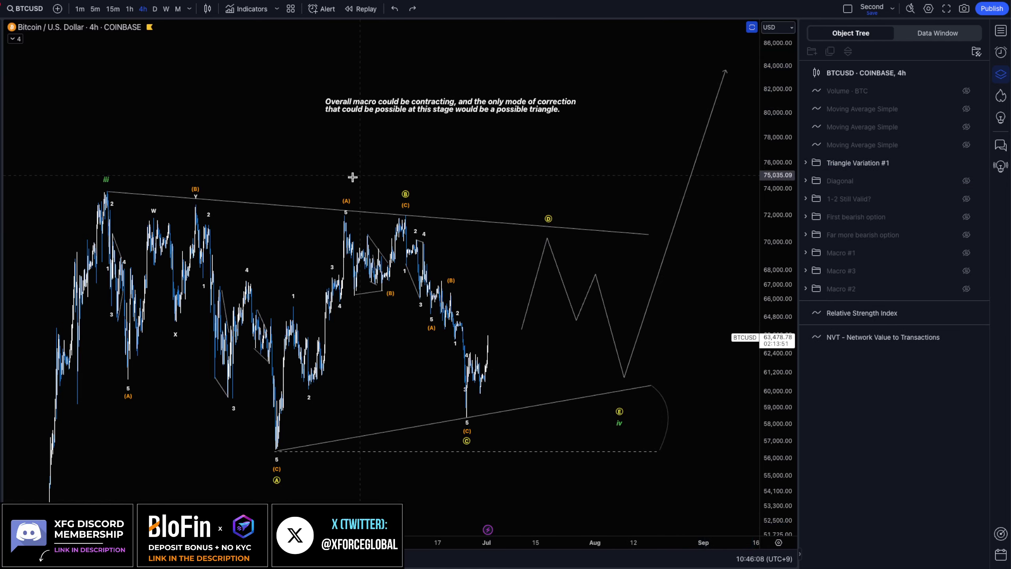
pyautogui.moveTo(266, 459)
pyautogui.mouseDown()
pyautogui.moveTo(682, 454)
pyautogui.moveTo(198, 452)
pyautogui.moveTo(386, 456)
pyautogui.mouseUp()
pyautogui.hotkey('ctrl', 'z')
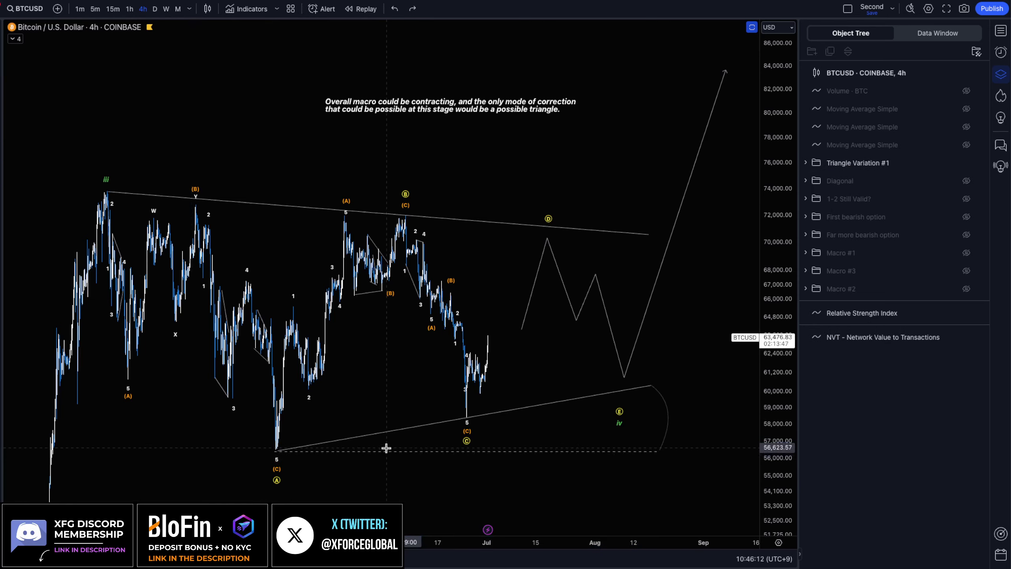